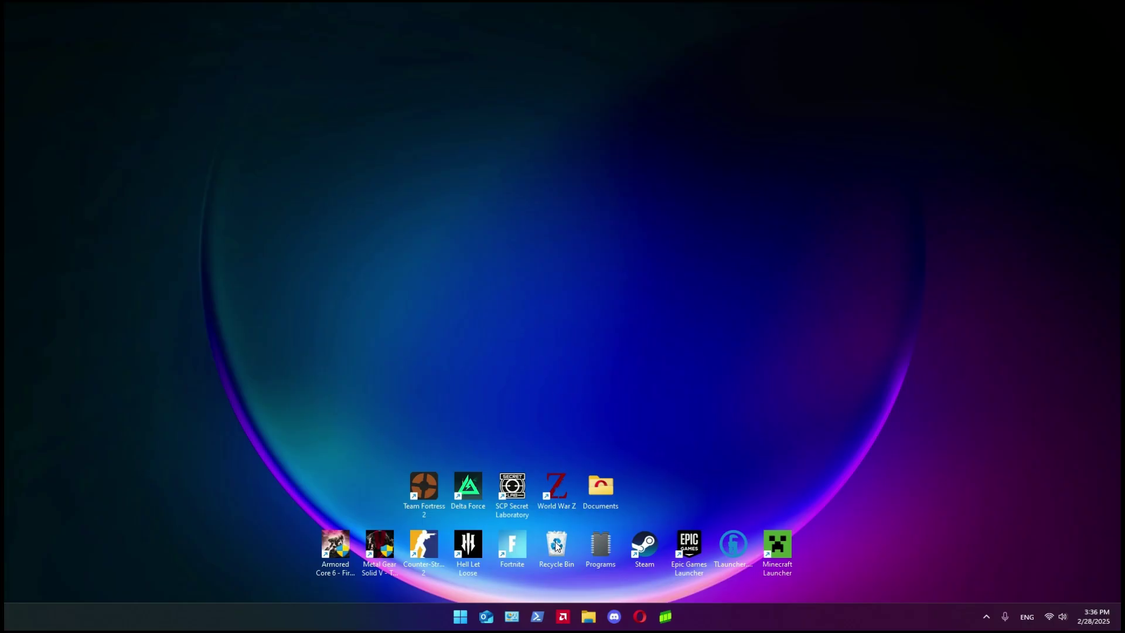
# - Search the Start menu for 'mouse' and open the Mouse settings page
pyautogui.click(461, 625)
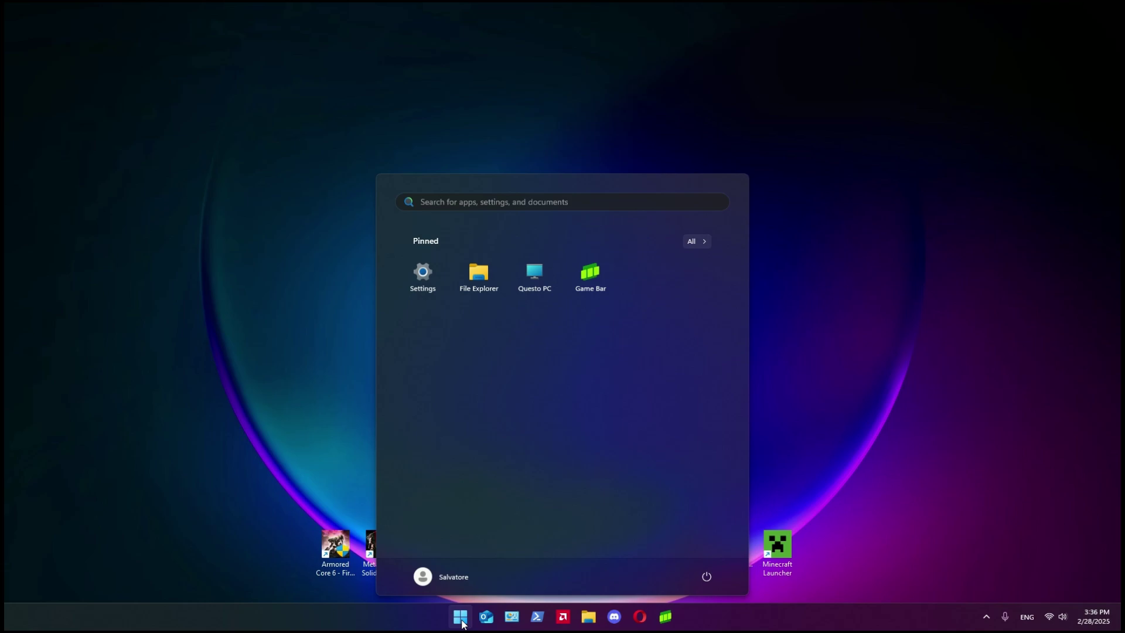
pyautogui.write('mouse')
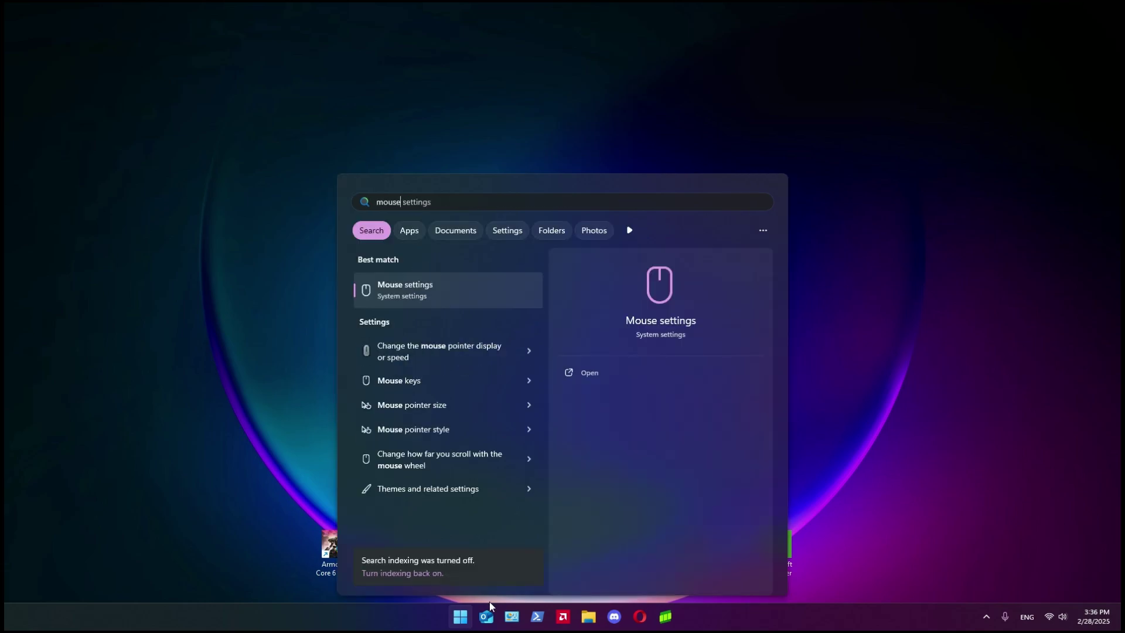
pyautogui.click(448, 304)
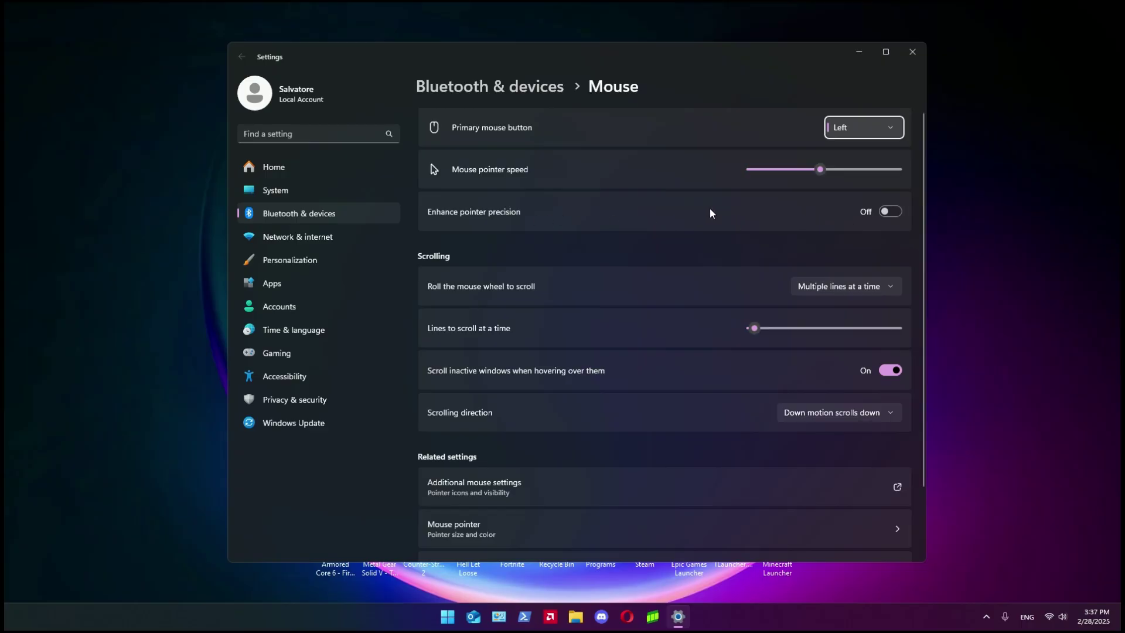
# - Close Settings and launch Device Manager from a Start search for 'devide manager'
pyautogui.click(912, 51)
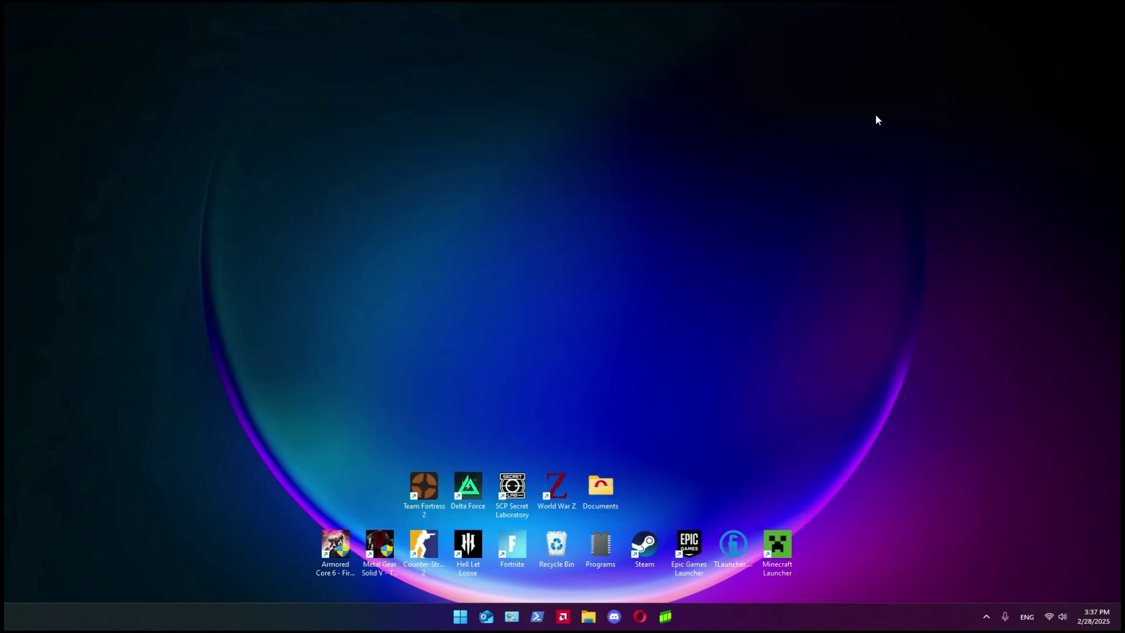
pyautogui.click(460, 616)
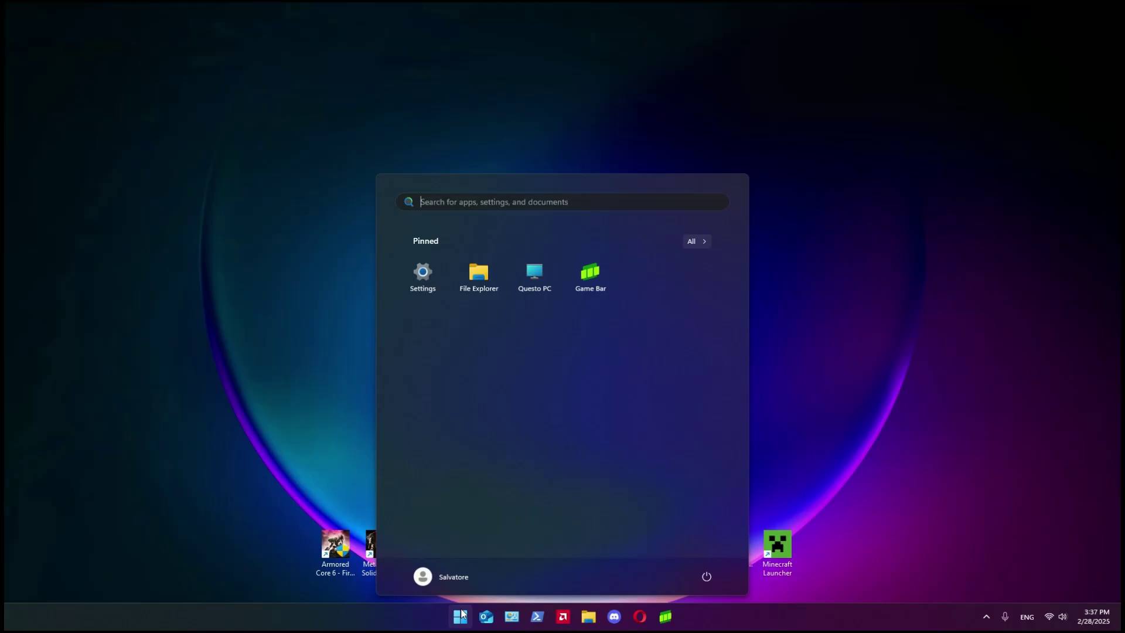
pyautogui.write('devid')
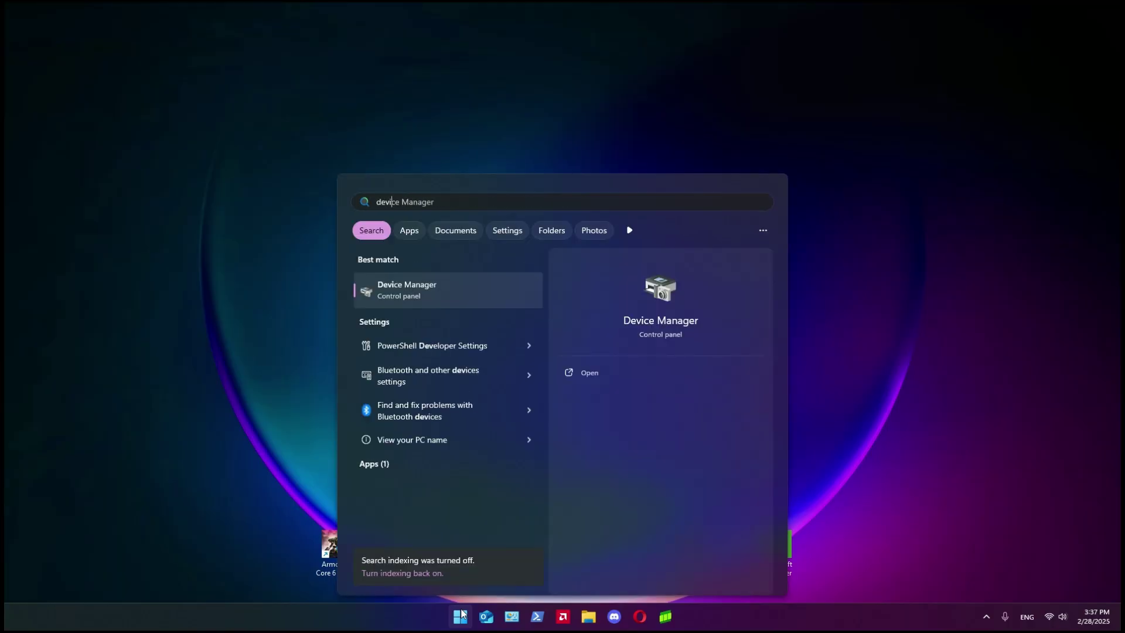
pyautogui.write('e manager')
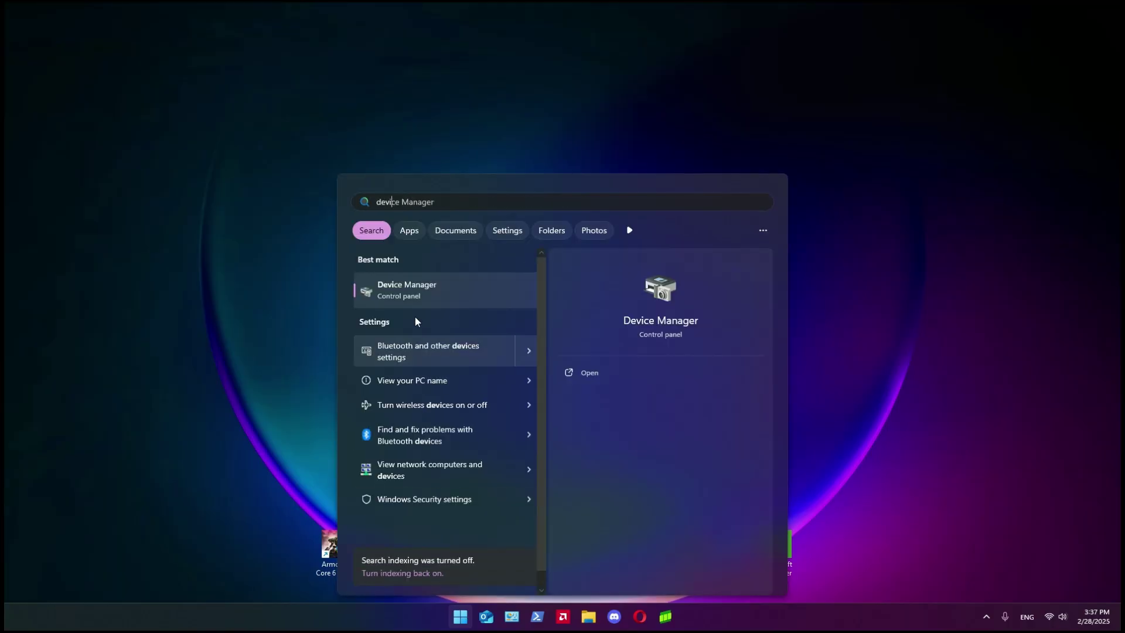
pyautogui.click(417, 290)
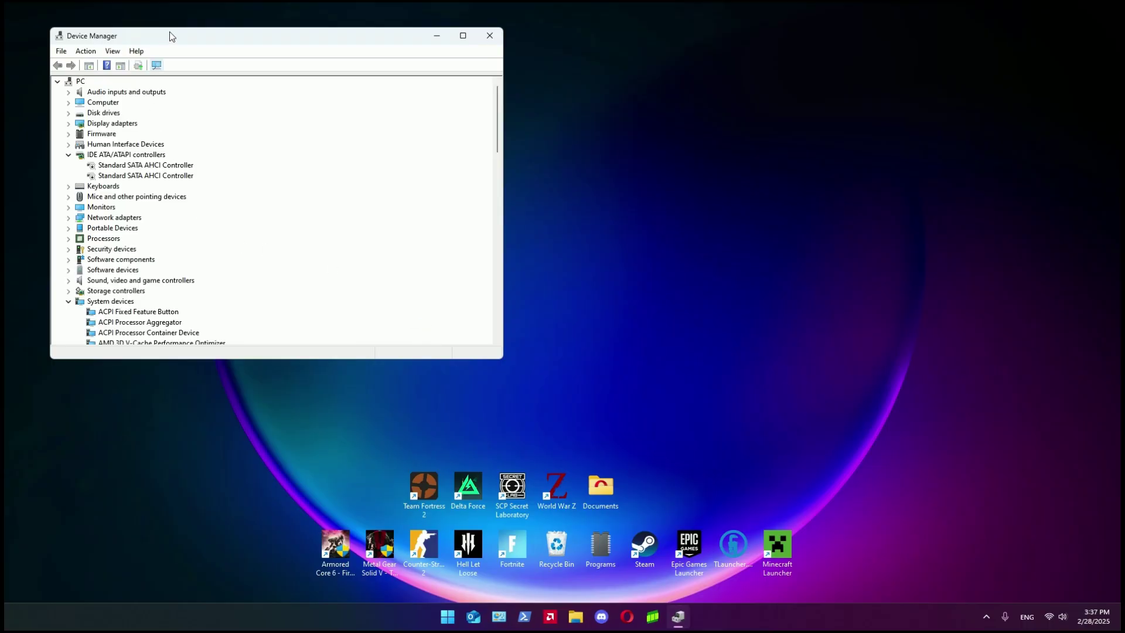
# - Disable the High precision event timer under System devices and confirm with Yes
pyautogui.moveTo(171, 35); pyautogui.dragTo(377, 52)
pyautogui.scroll(-5, 364, 252)
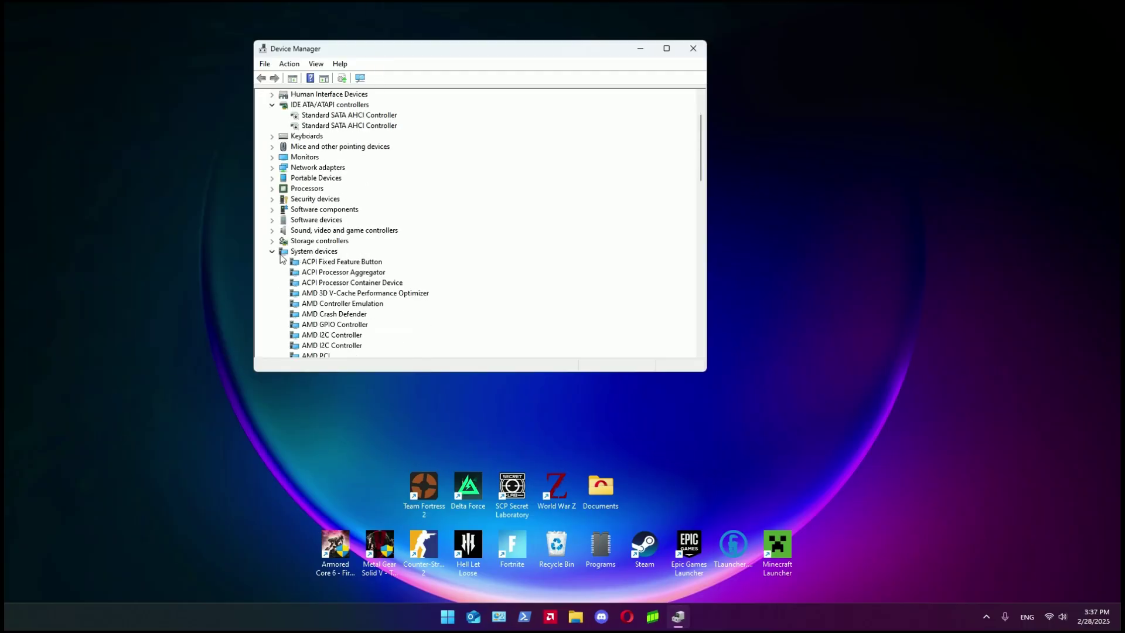
pyautogui.scroll(-1, 314, 317)
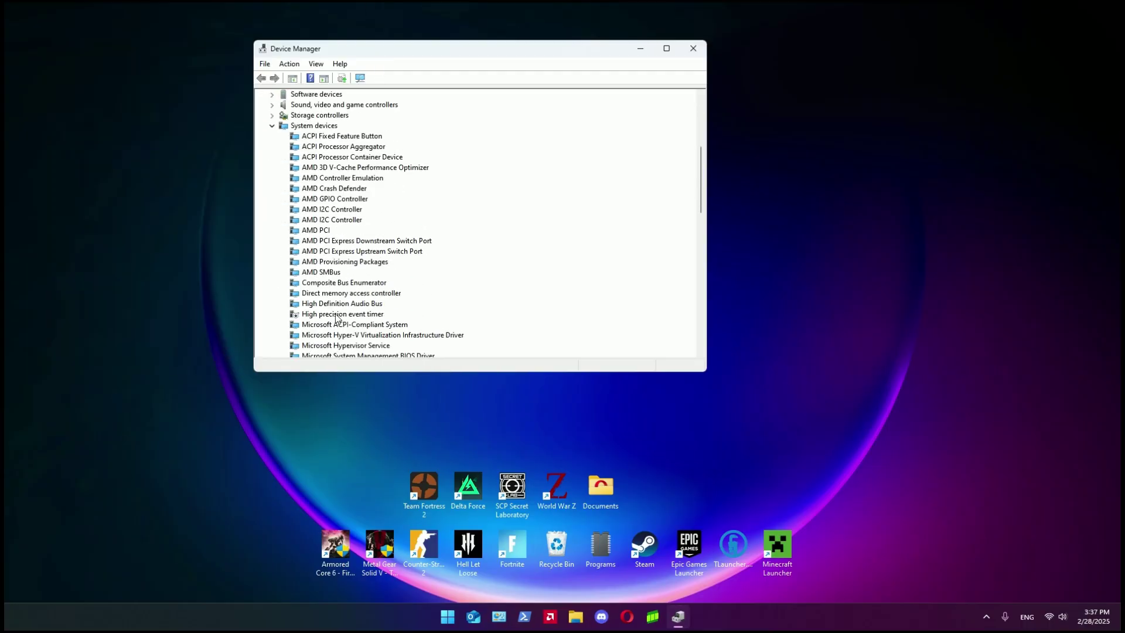
pyautogui.click(354, 317)
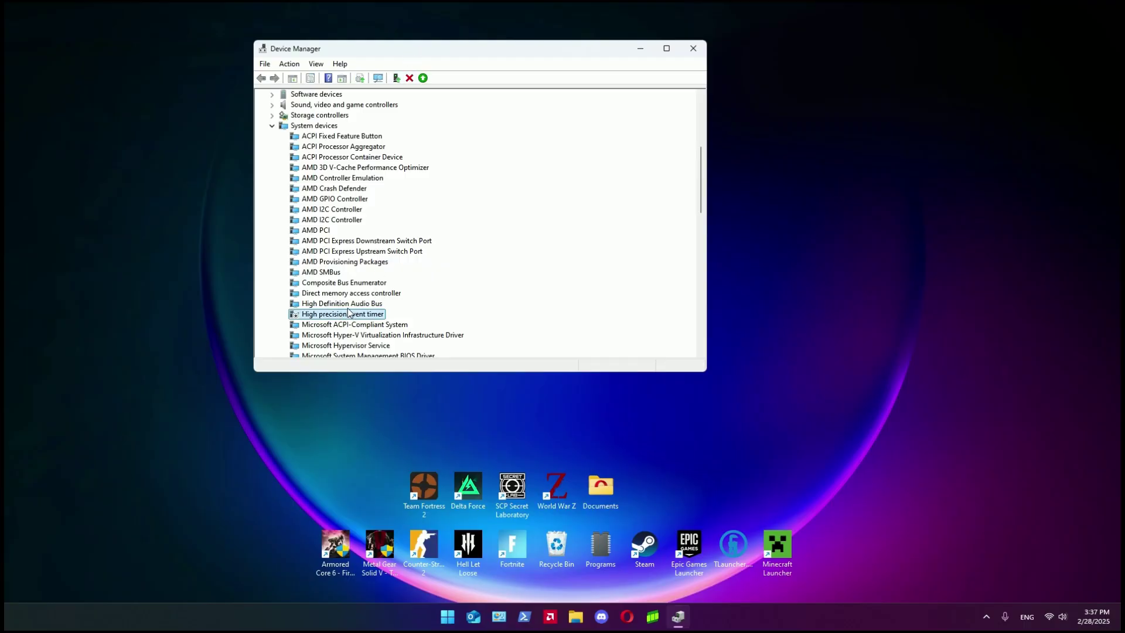
pyautogui.click(424, 79)
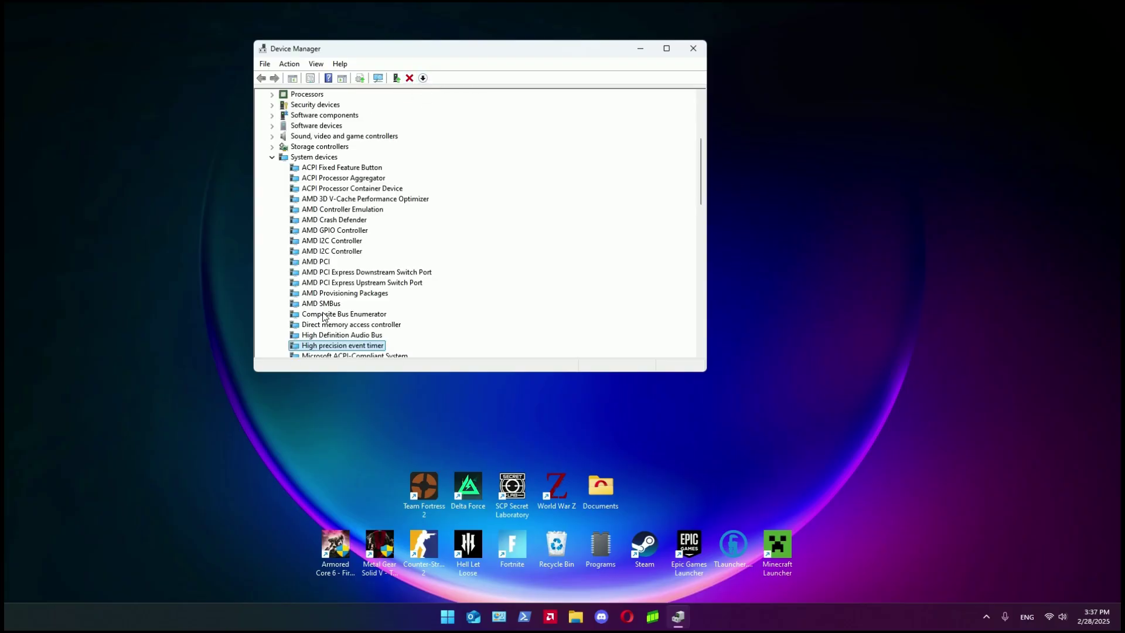
pyautogui.scroll(-1, 323, 315)
pyautogui.rightClick(323, 314)
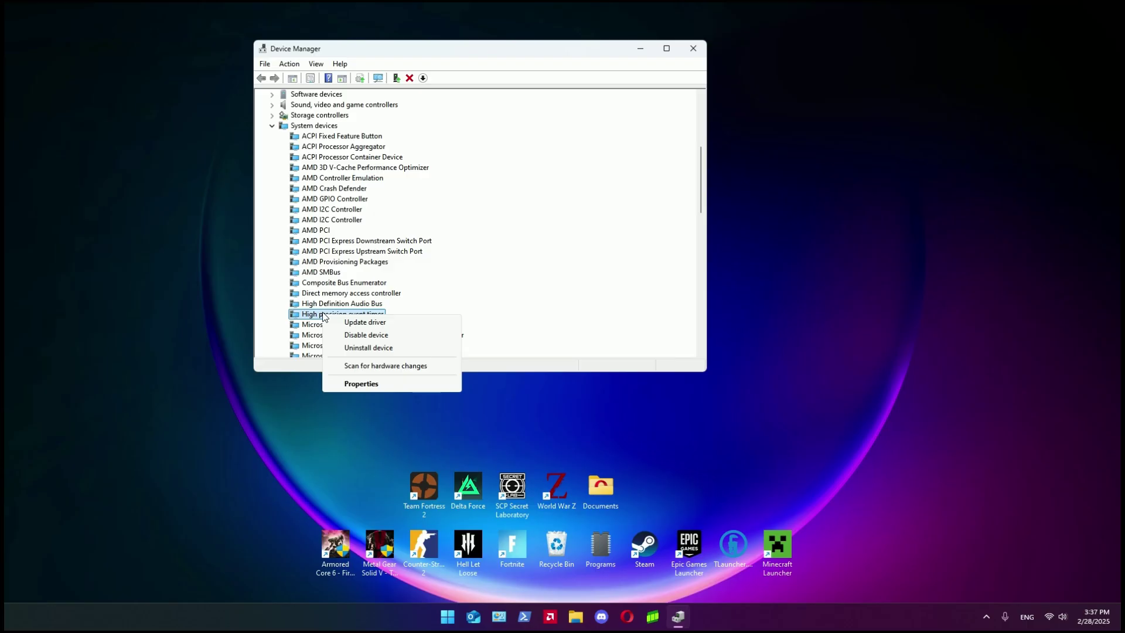
pyautogui.click(363, 337)
pyautogui.click(588, 321)
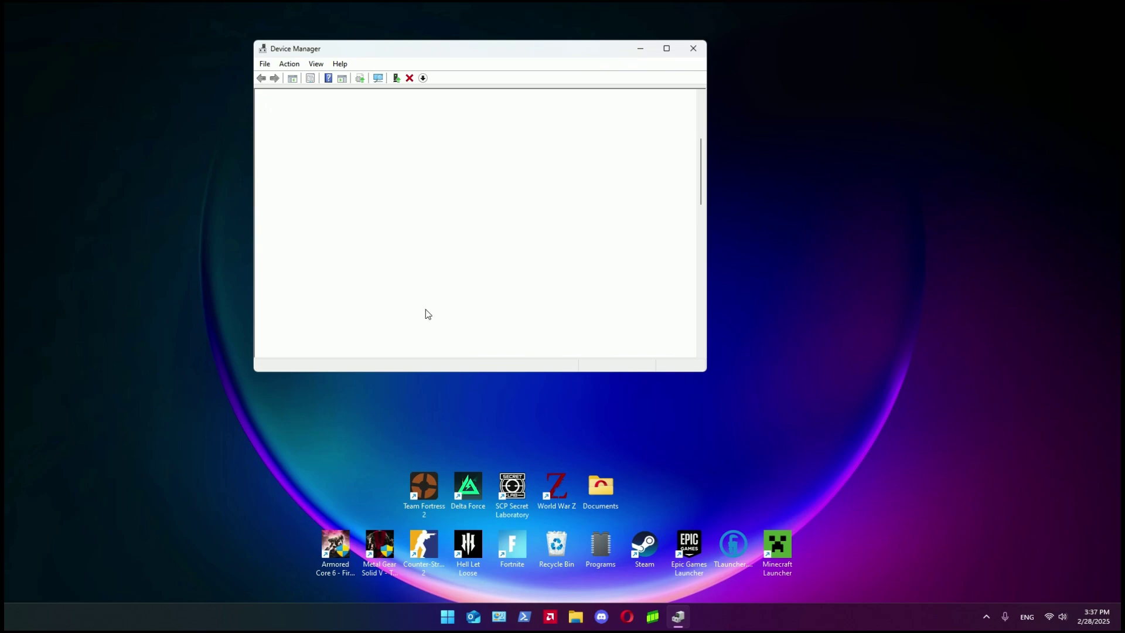
# - Close Device Manager and search the web in Opera for 'latency mon'
pyautogui.click(692, 51)
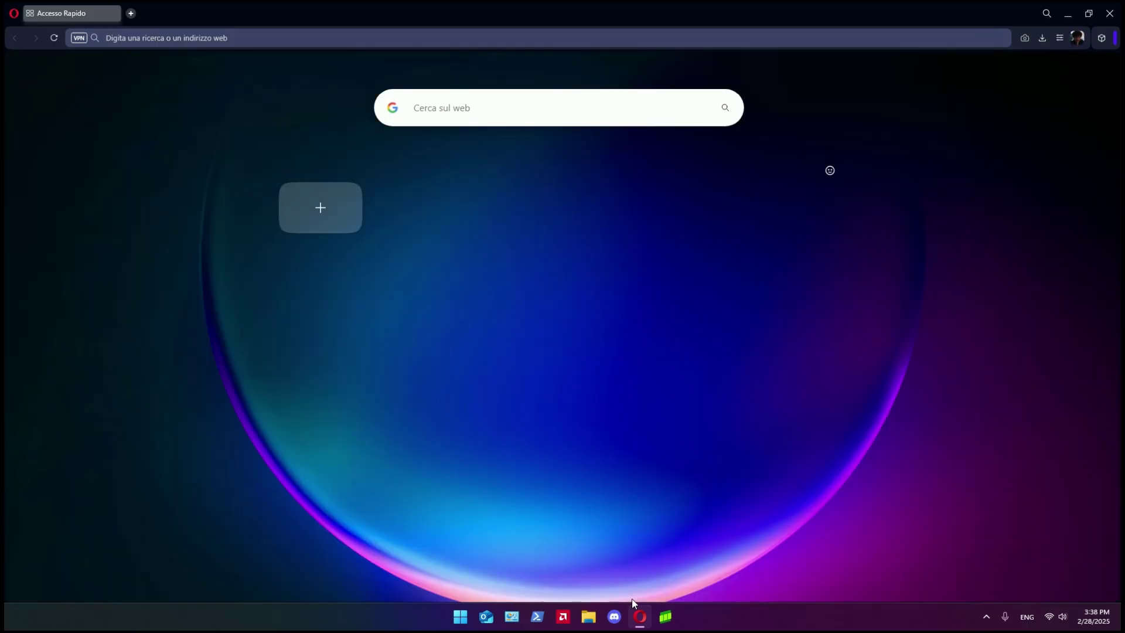
pyautogui.write('latency')
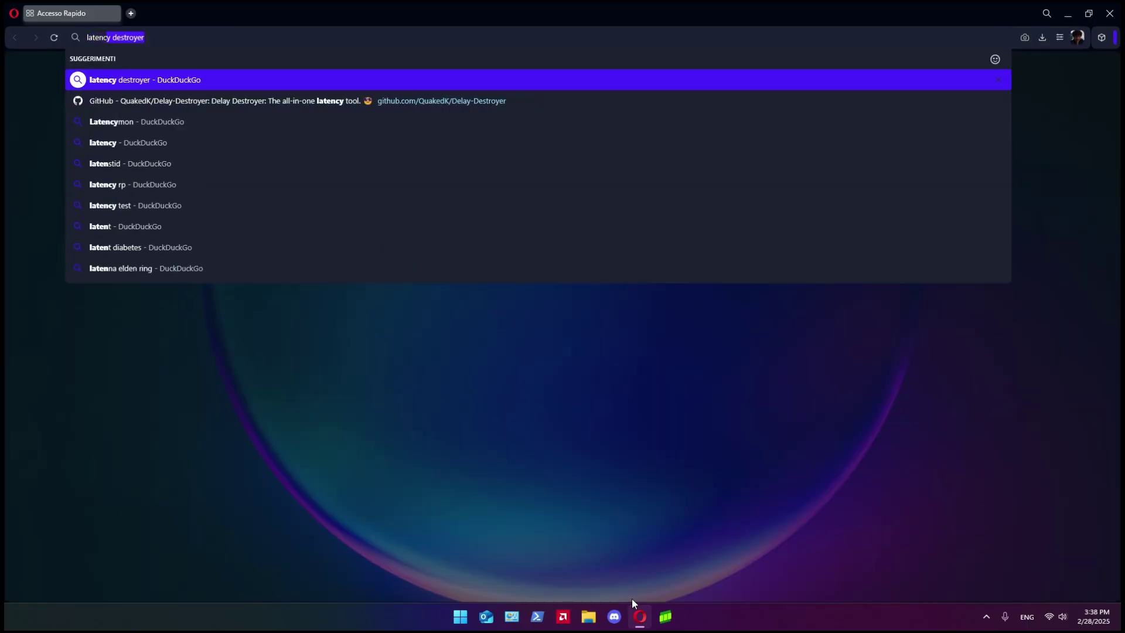
pyautogui.write(' mon')
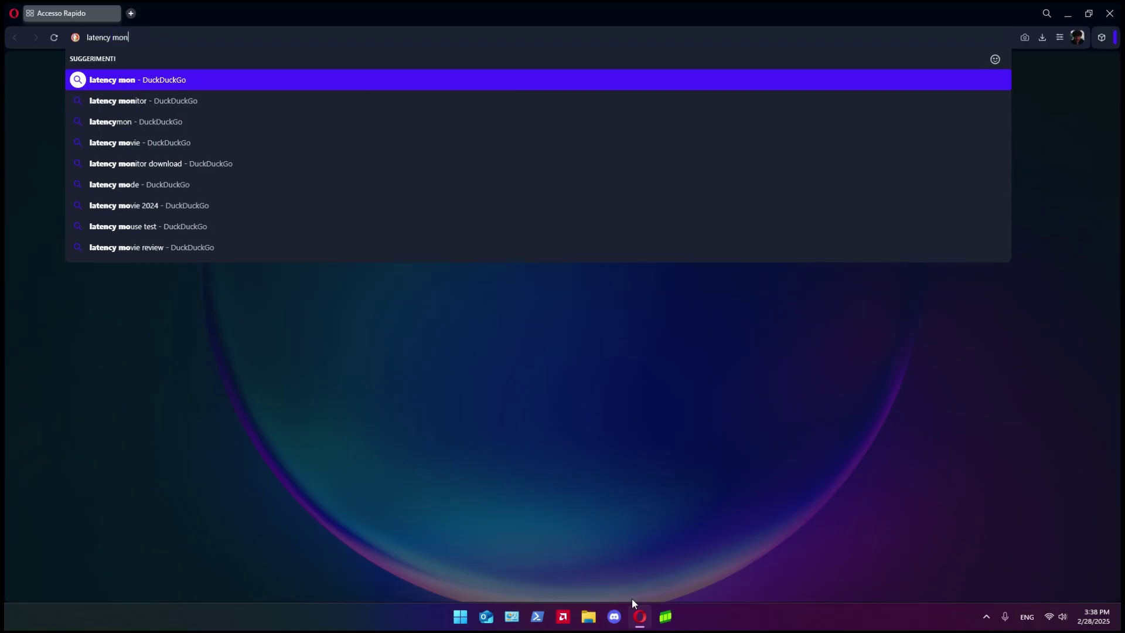
pyautogui.press('Return')
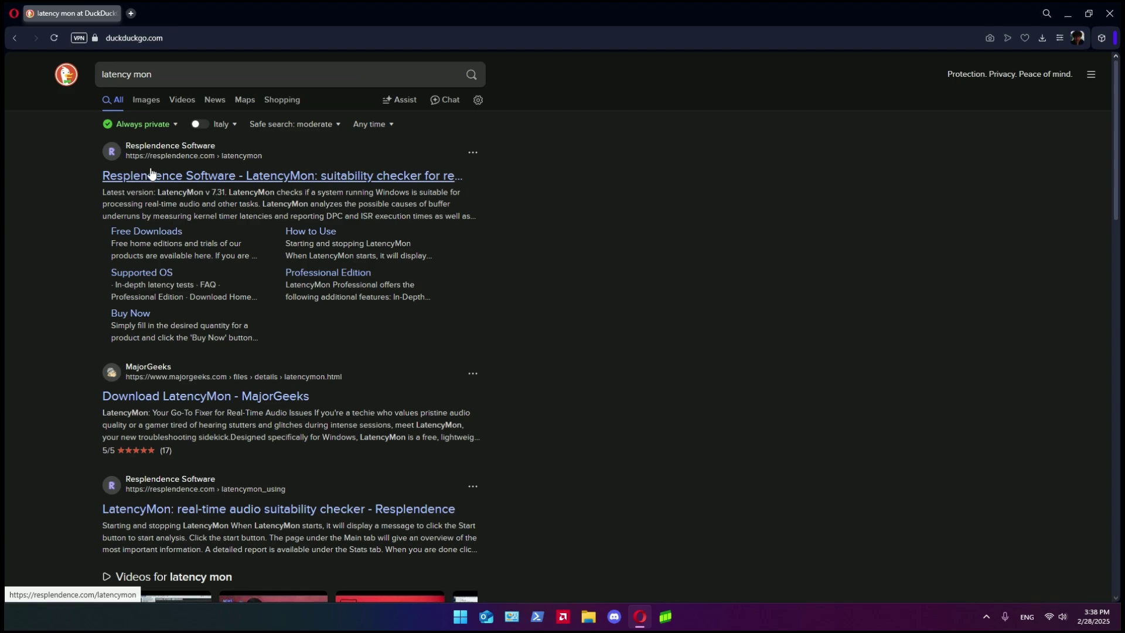
# - Open Resplendence's LatencyMon page and go to its Free Downloads page
pyautogui.click(157, 176)
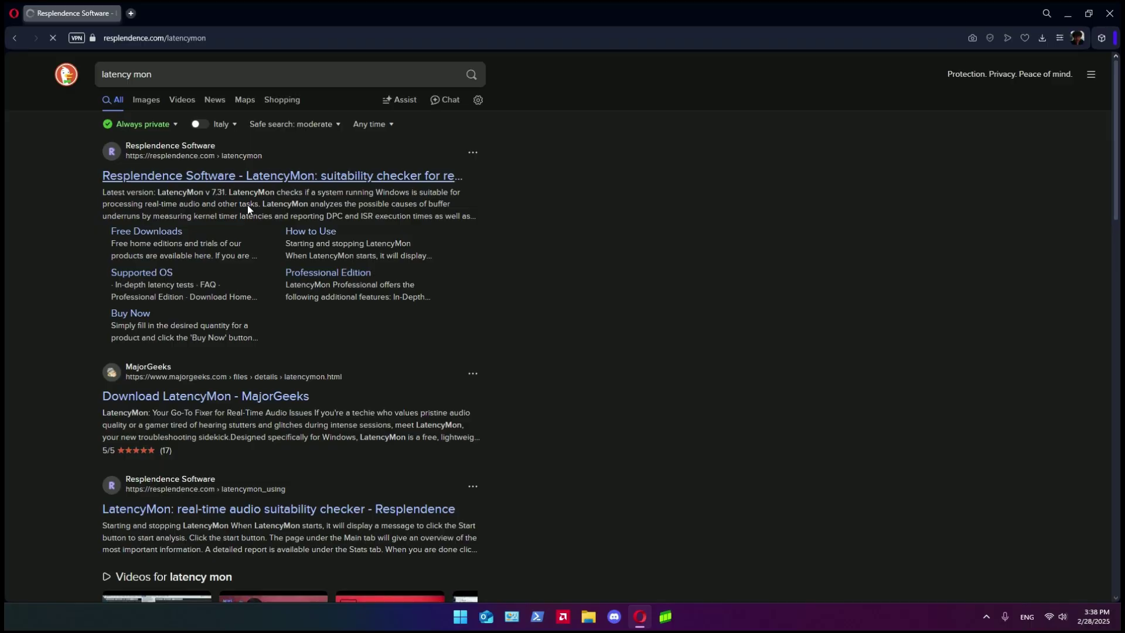
pyautogui.scroll(-12, 274, 234)
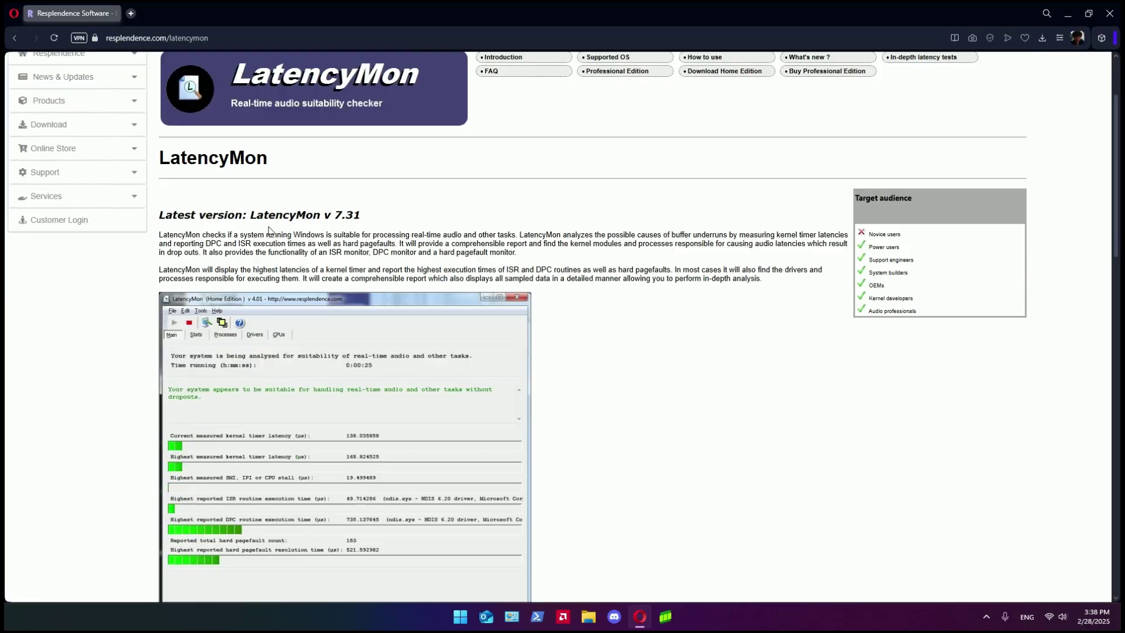
pyautogui.scroll(-11, 275, 243)
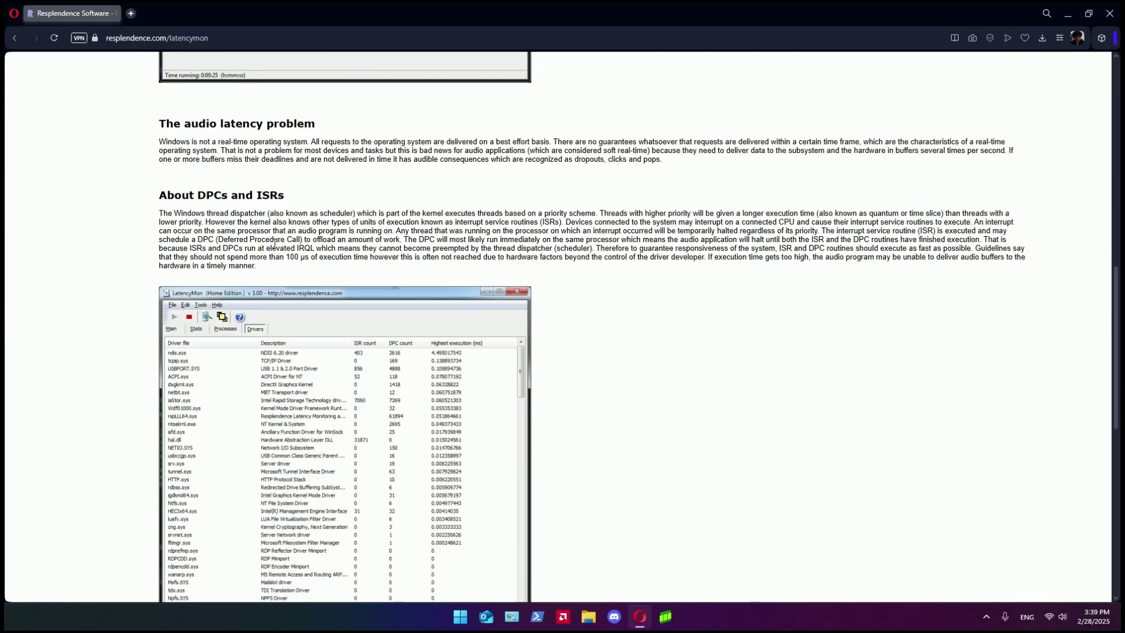
pyautogui.scroll(20, 271, 244)
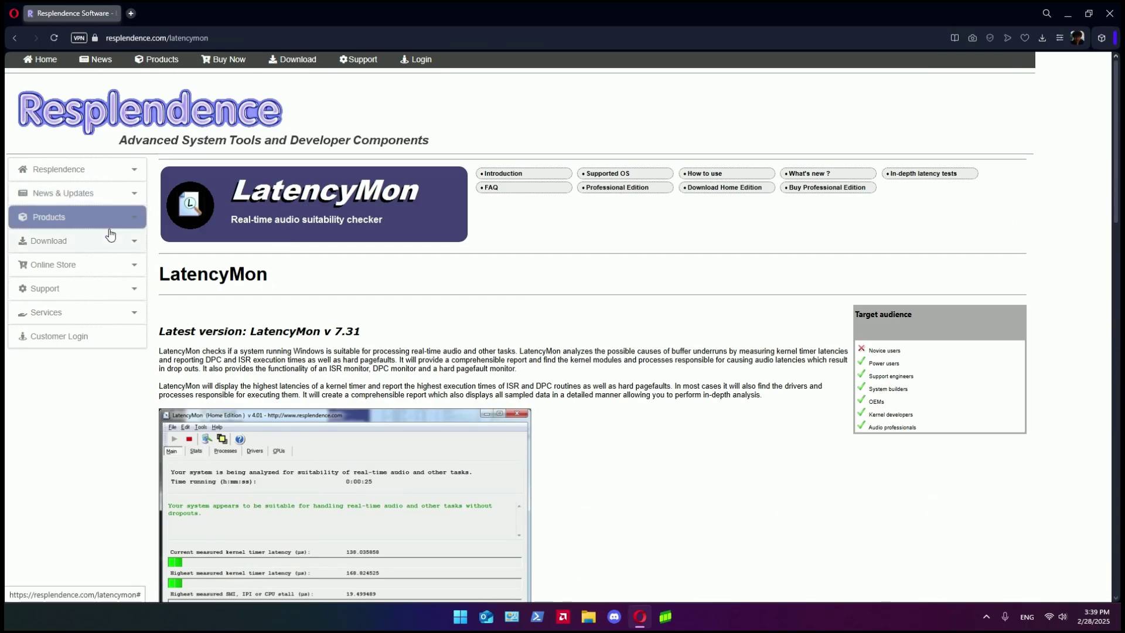
pyautogui.click(87, 239)
pyautogui.click(76, 262)
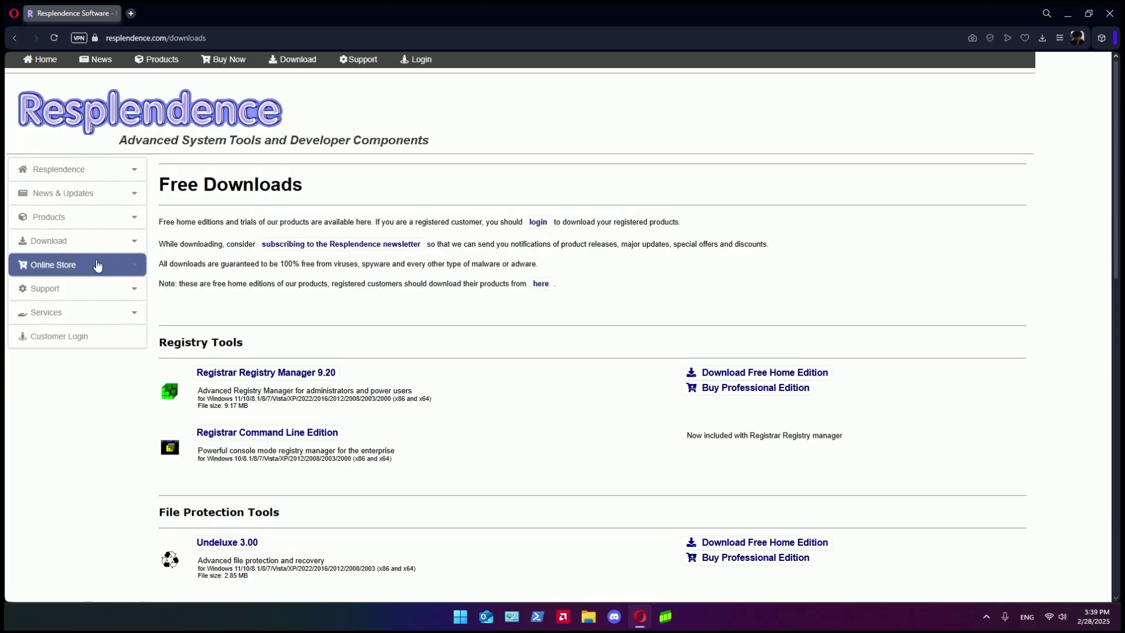
# - Download the free home edition of LatencyMon and save LatencyMon.exe
pyautogui.scroll(-5, 317, 317)
pyautogui.scroll(-5, 316, 316)
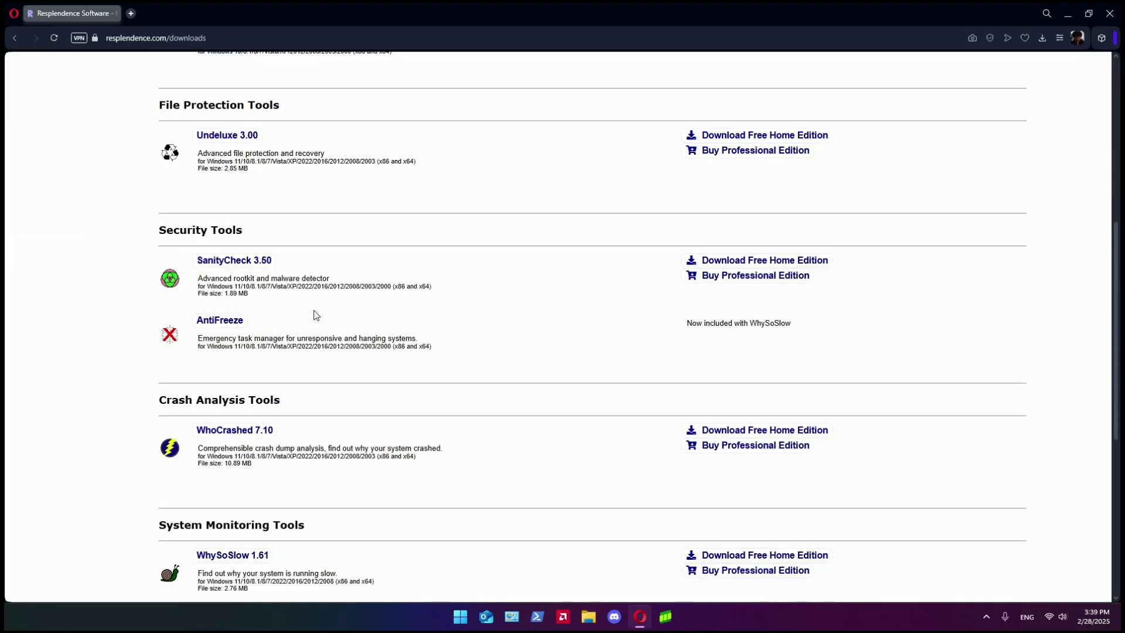
pyautogui.scroll(-1, 320, 410)
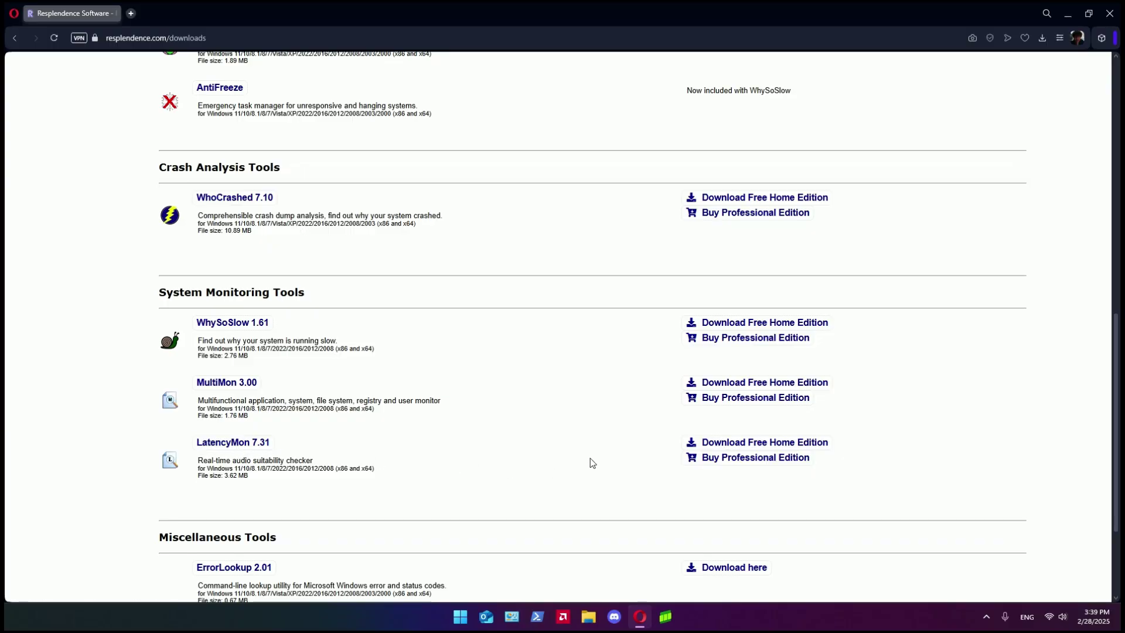
pyautogui.click(770, 448)
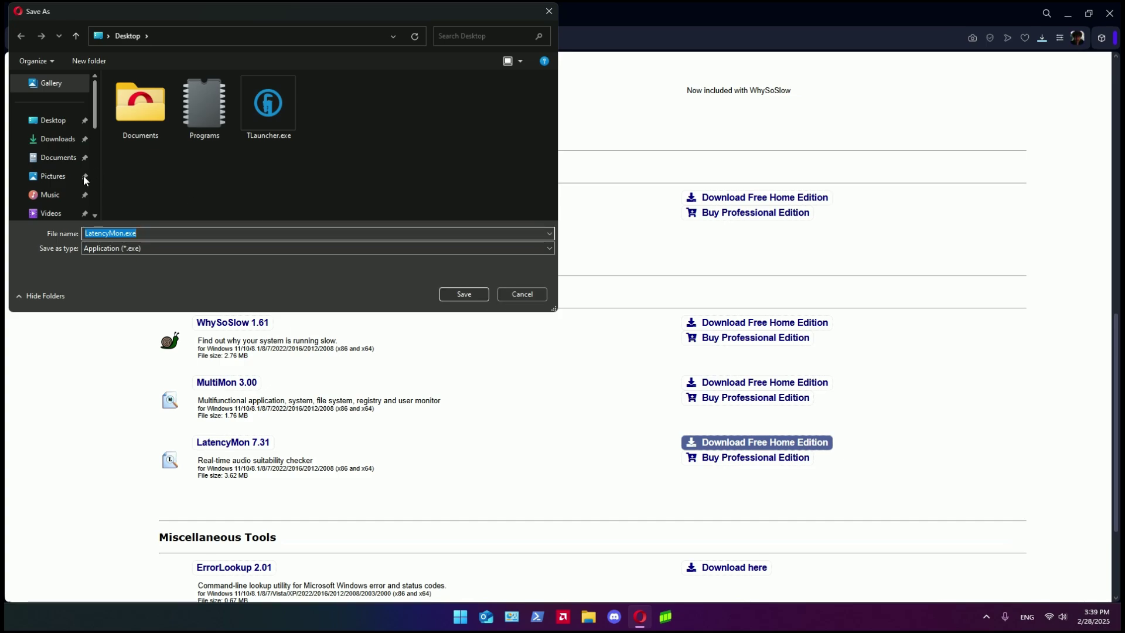
pyautogui.click(525, 294)
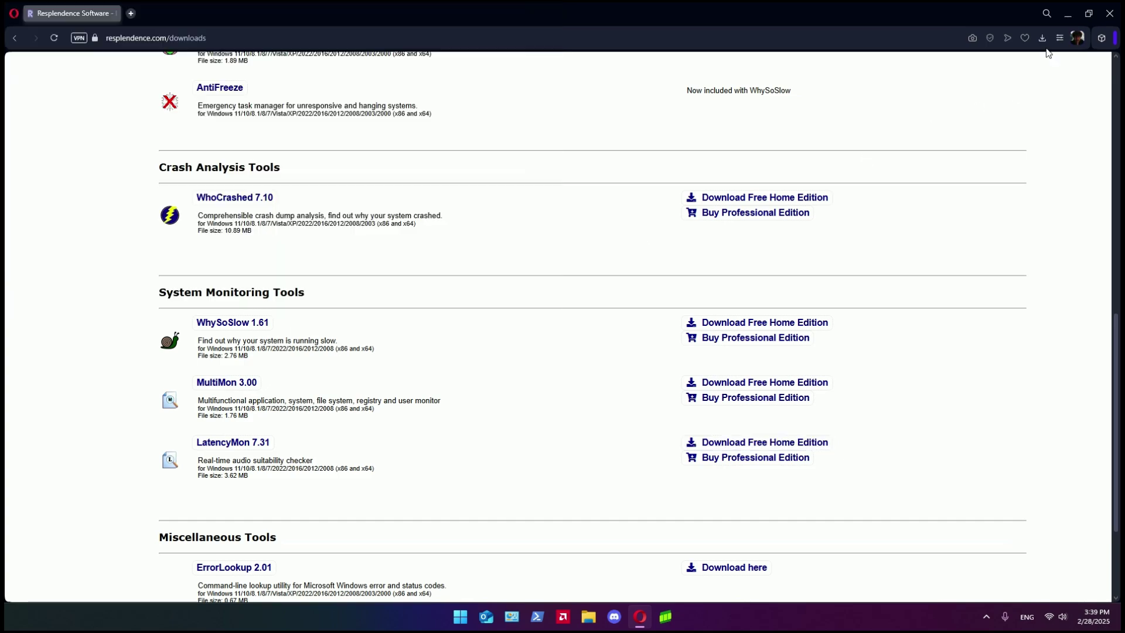
# - Launch LatencyMon from the desktop Programs folder, centre its window, and review its Options
pyautogui.click(1068, 13)
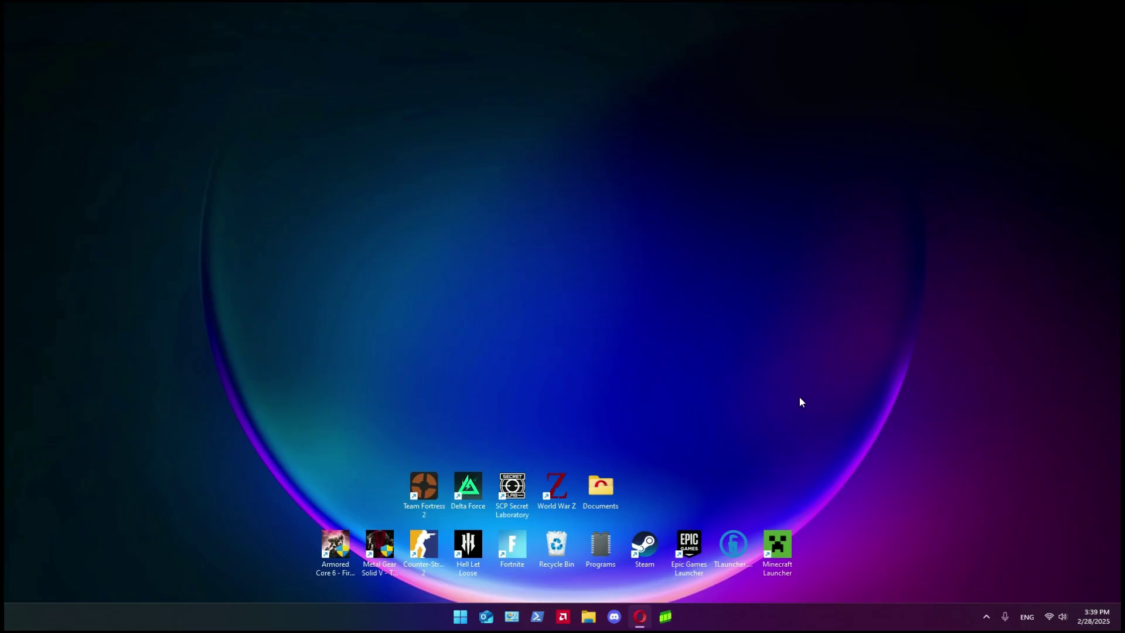
pyautogui.doubleClick(601, 543)
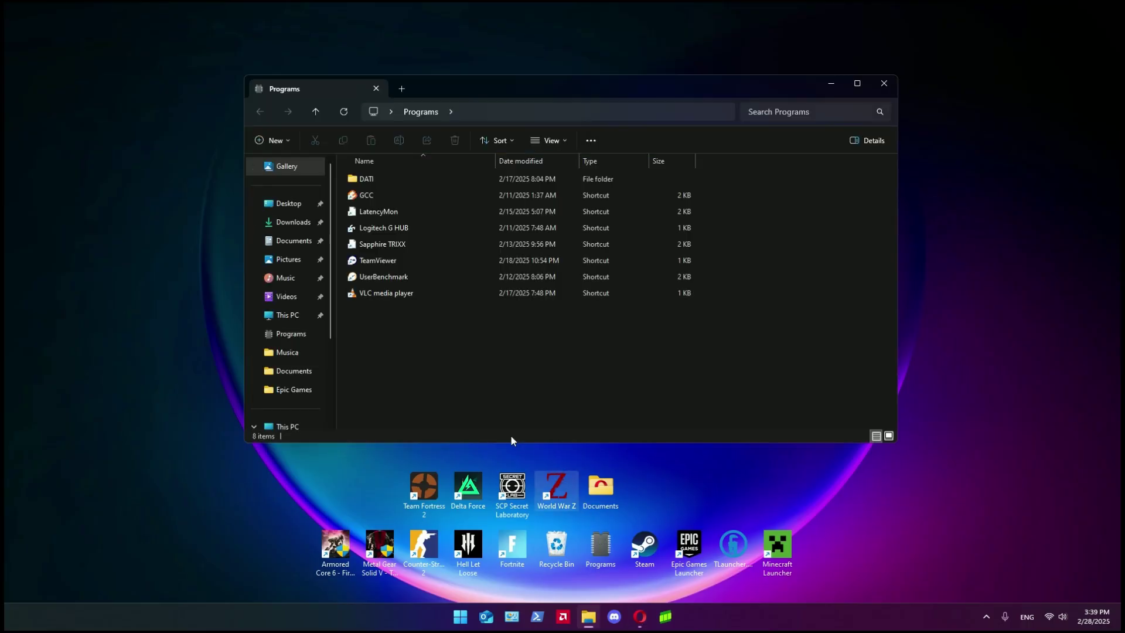
pyautogui.click(392, 208)
pyautogui.doubleClick(392, 209)
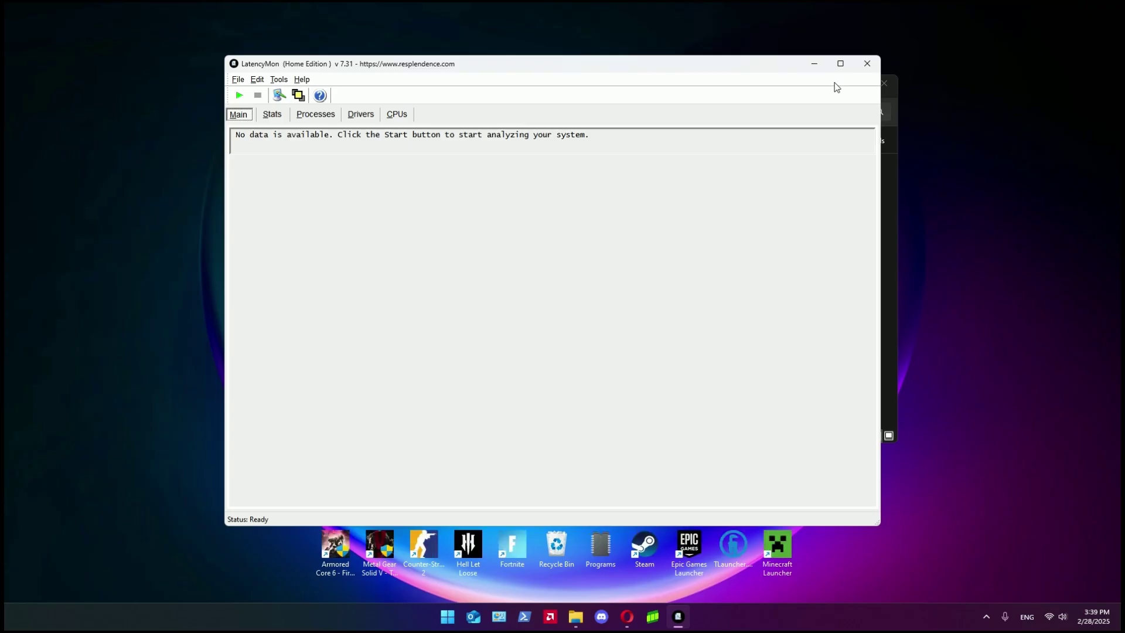
pyautogui.click(888, 166)
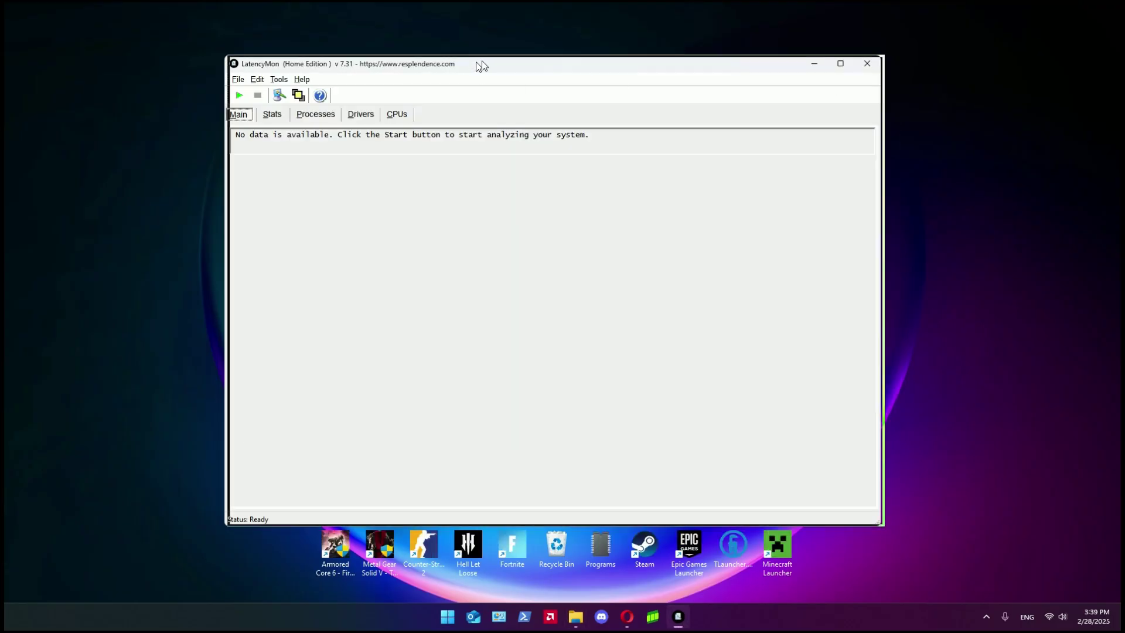
pyautogui.moveTo(481, 65); pyautogui.dragTo(571, 71)
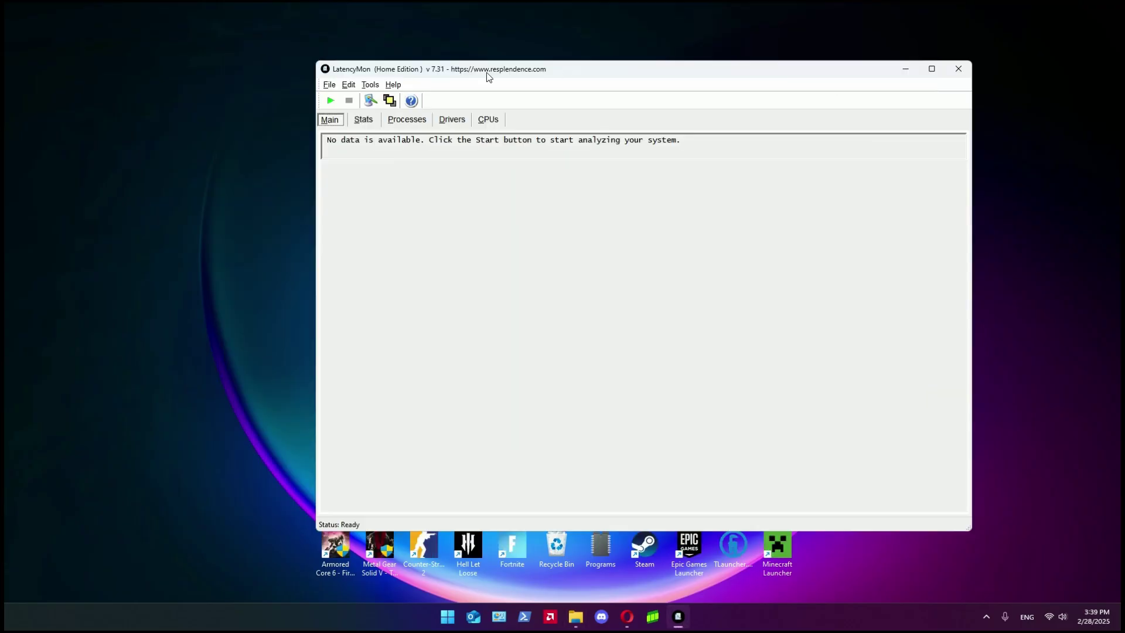
pyautogui.click(369, 102)
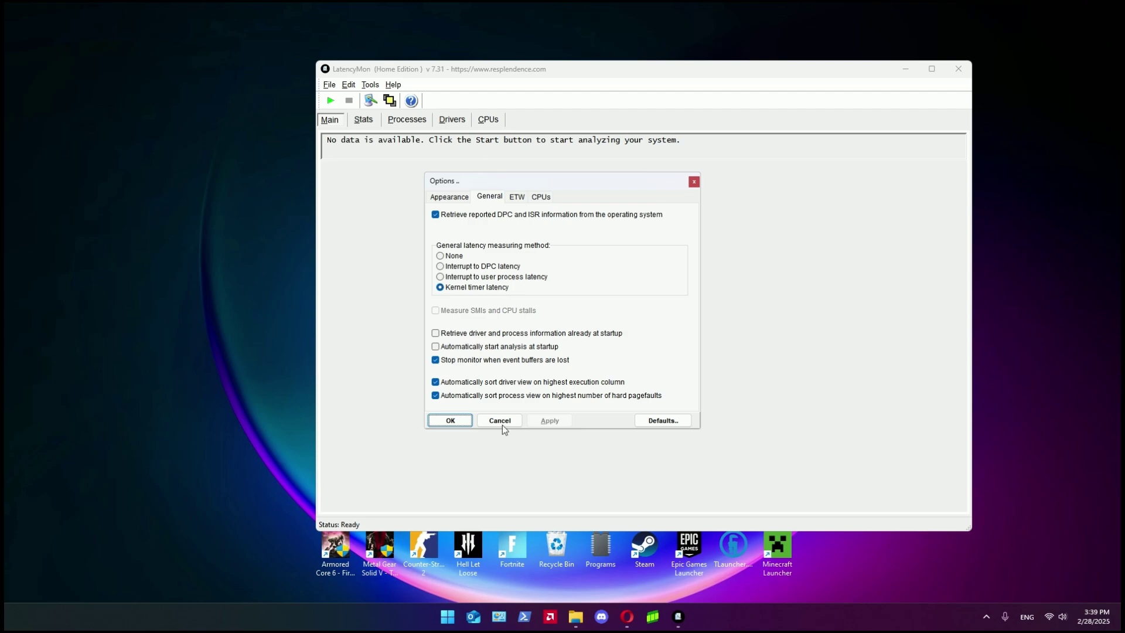
pyautogui.click(468, 422)
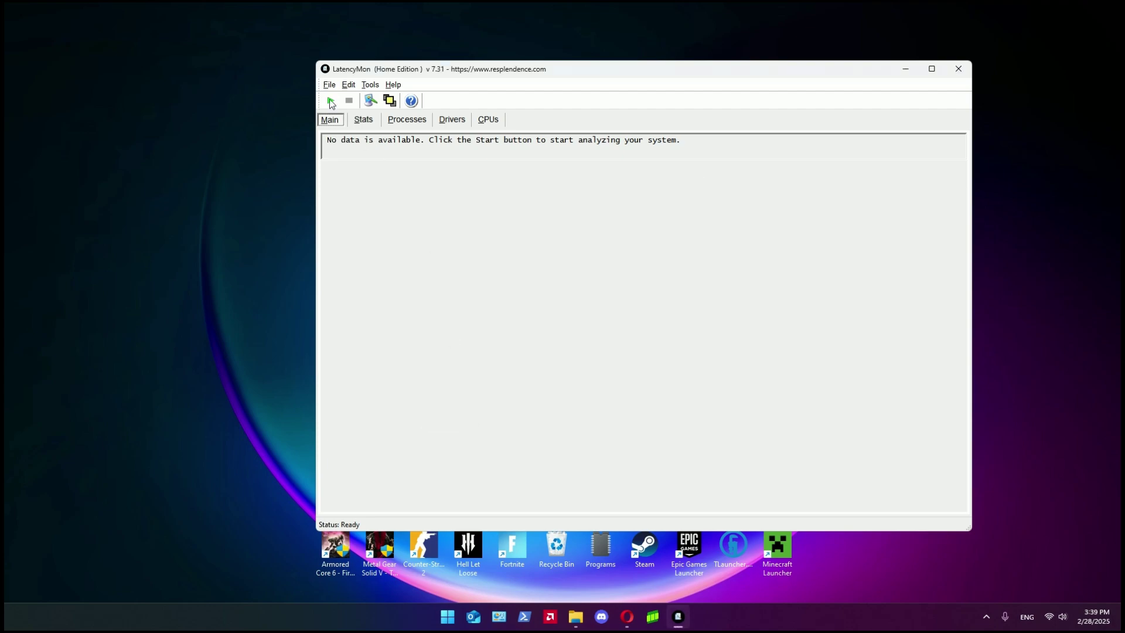
# - Start LatencyMon's latency analysis and reposition its window while the readings update
pyautogui.click(330, 101)
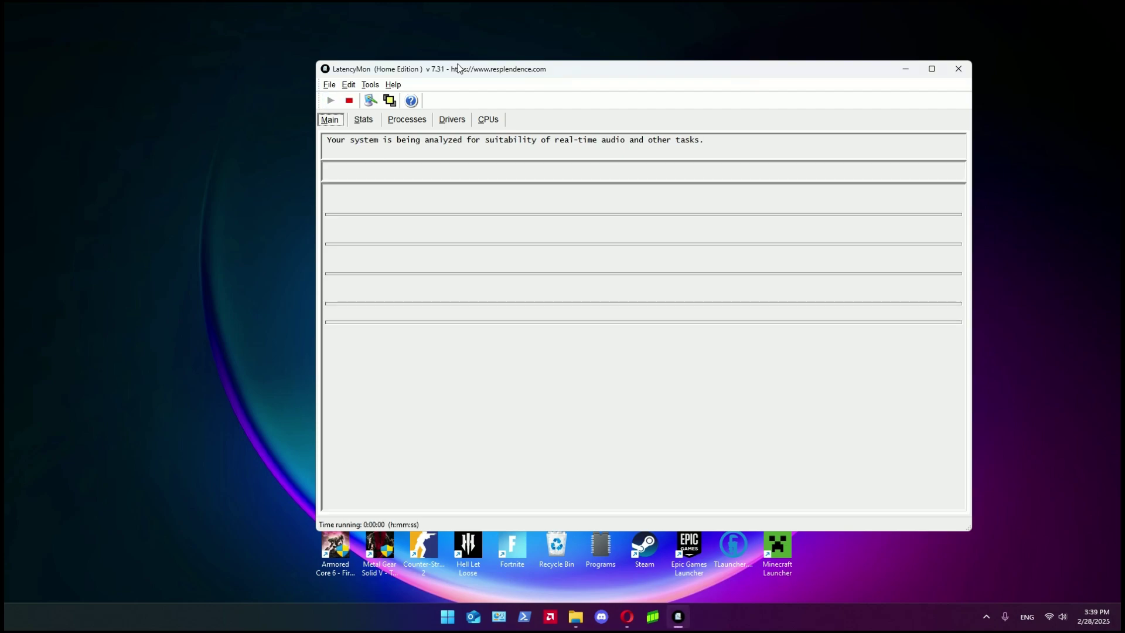
pyautogui.moveTo(463, 69); pyautogui.dragTo(375, 66)
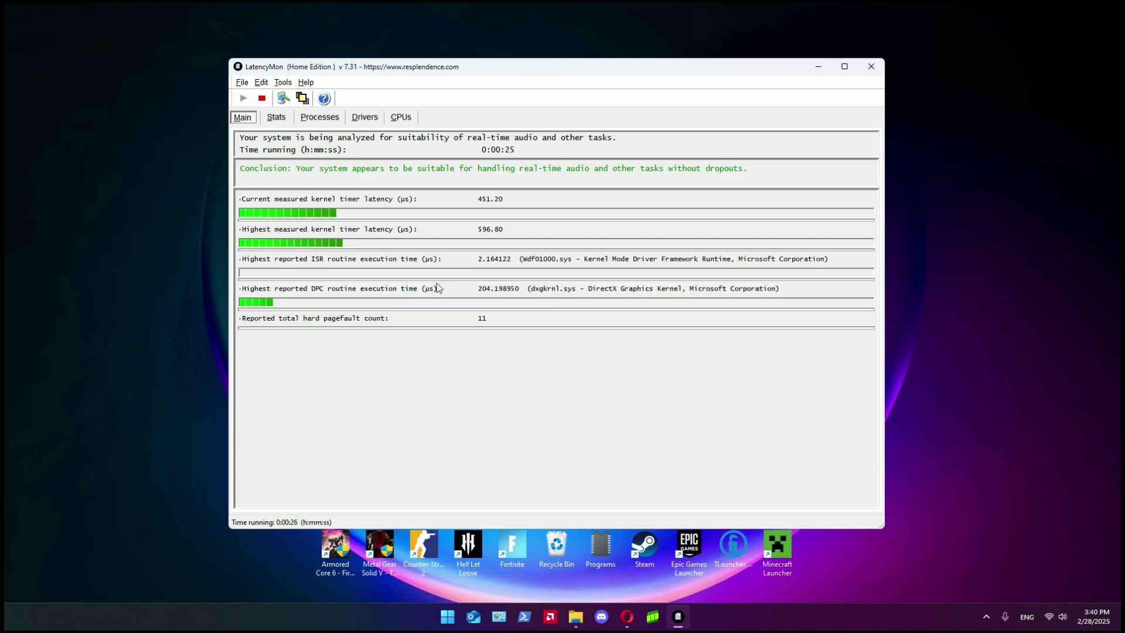
pyautogui.moveTo(458, 67); pyautogui.dragTo(383, 58)
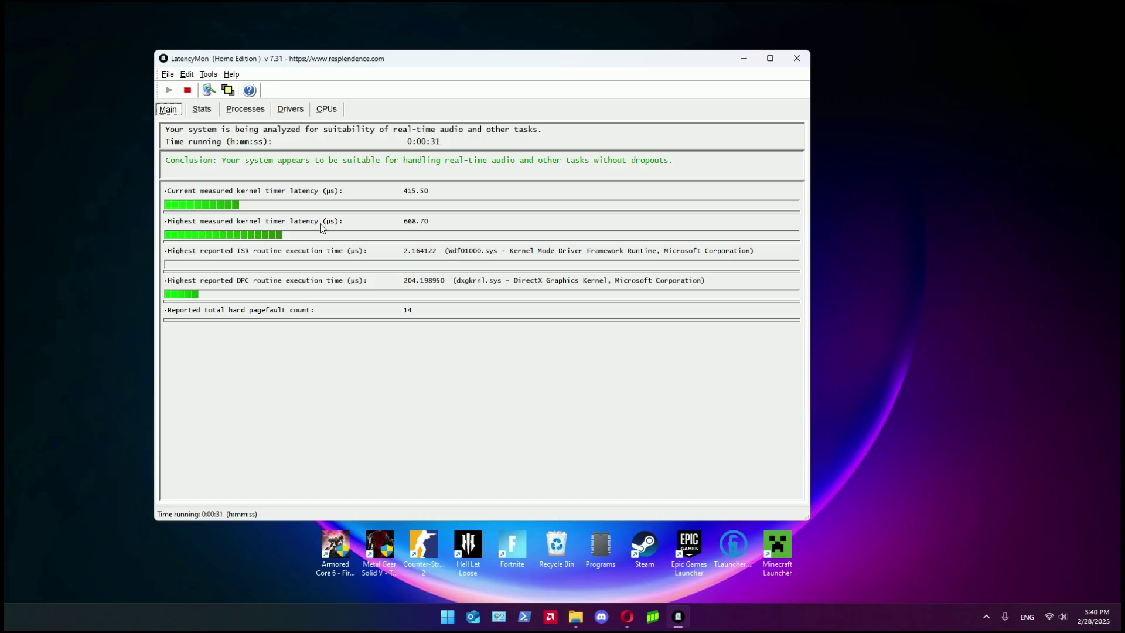
pyautogui.moveTo(293, 61); pyautogui.dragTo(341, 59)
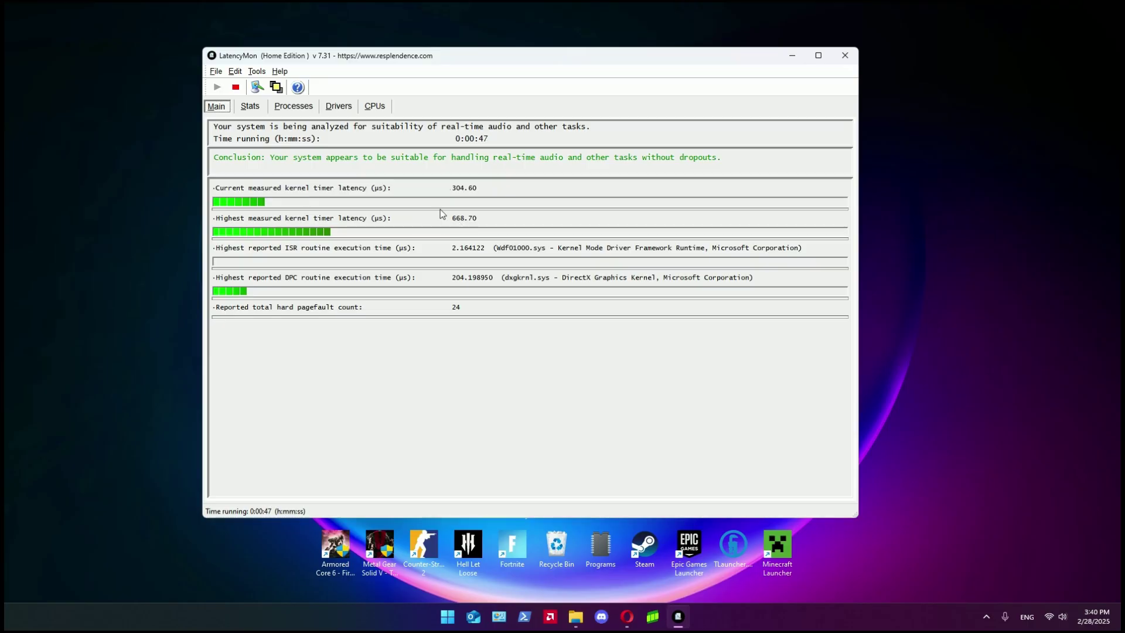
pyautogui.click(447, 616)
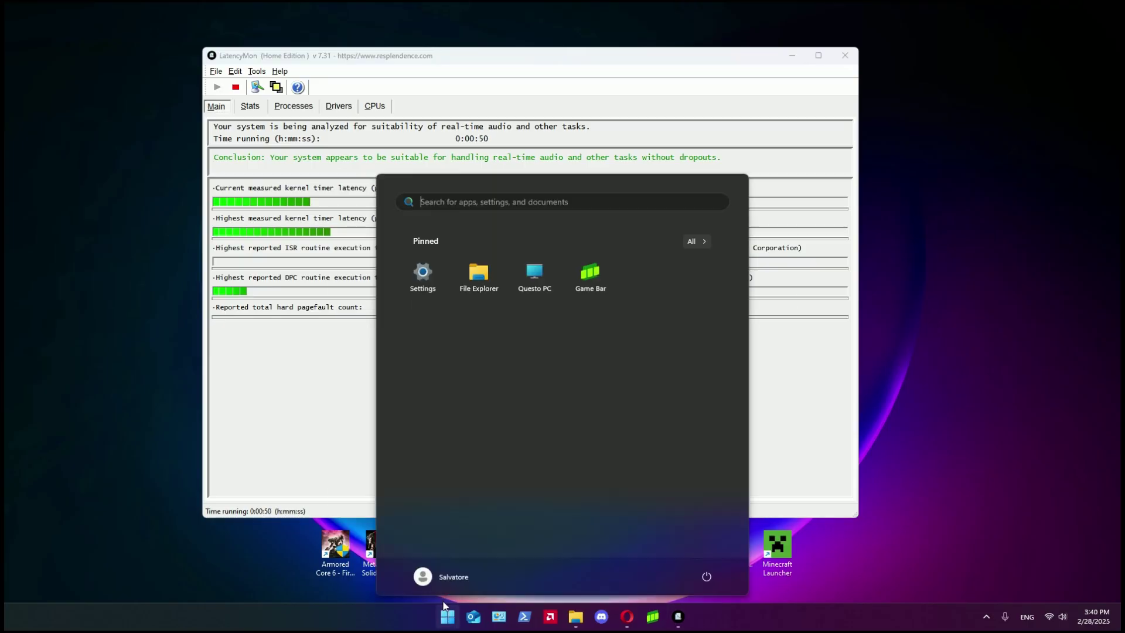
pyautogui.write('1ms')
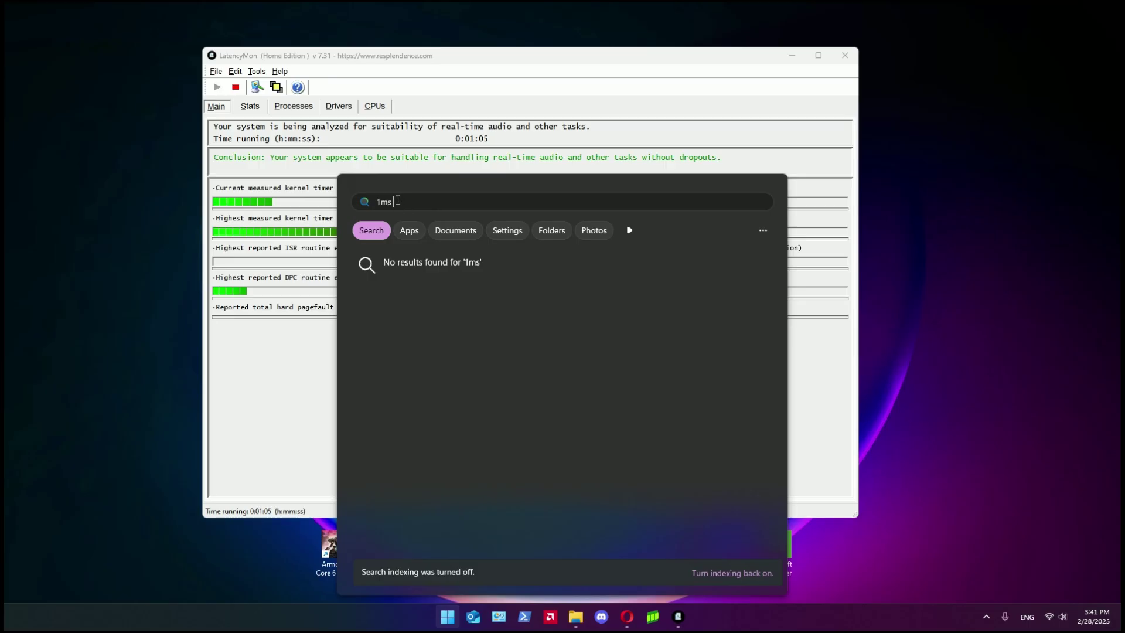
pyautogui.click(315, 359)
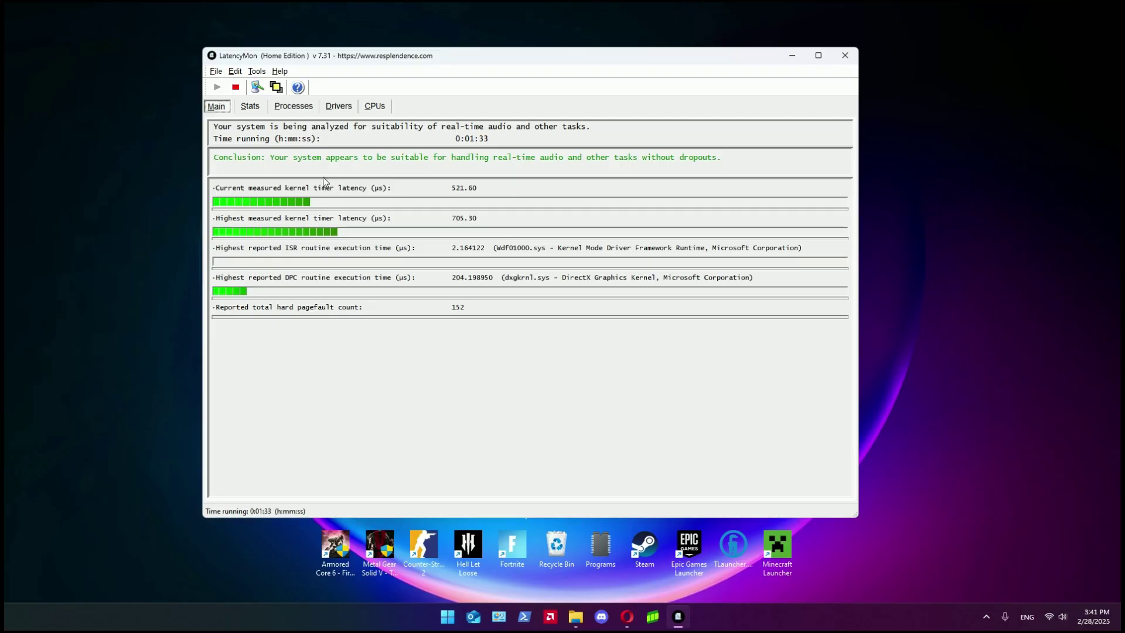
# - Show the Drivers tab sorted by DPC count, highest first, and select Wdf01000.sys
pyautogui.click(339, 107)
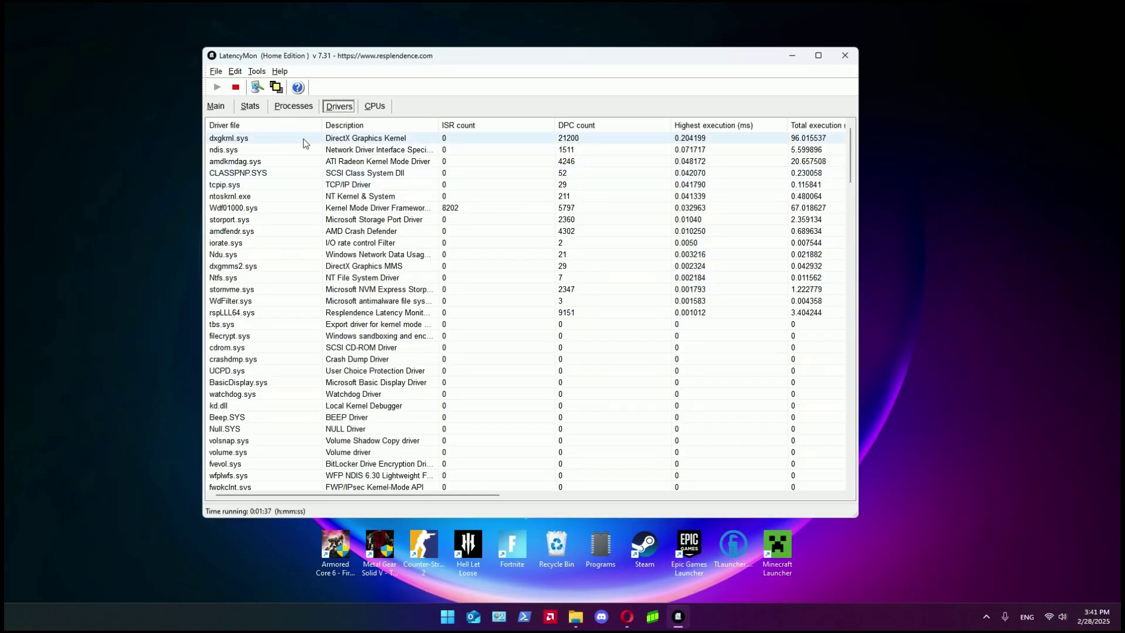
pyautogui.click(585, 126)
pyautogui.click(587, 128)
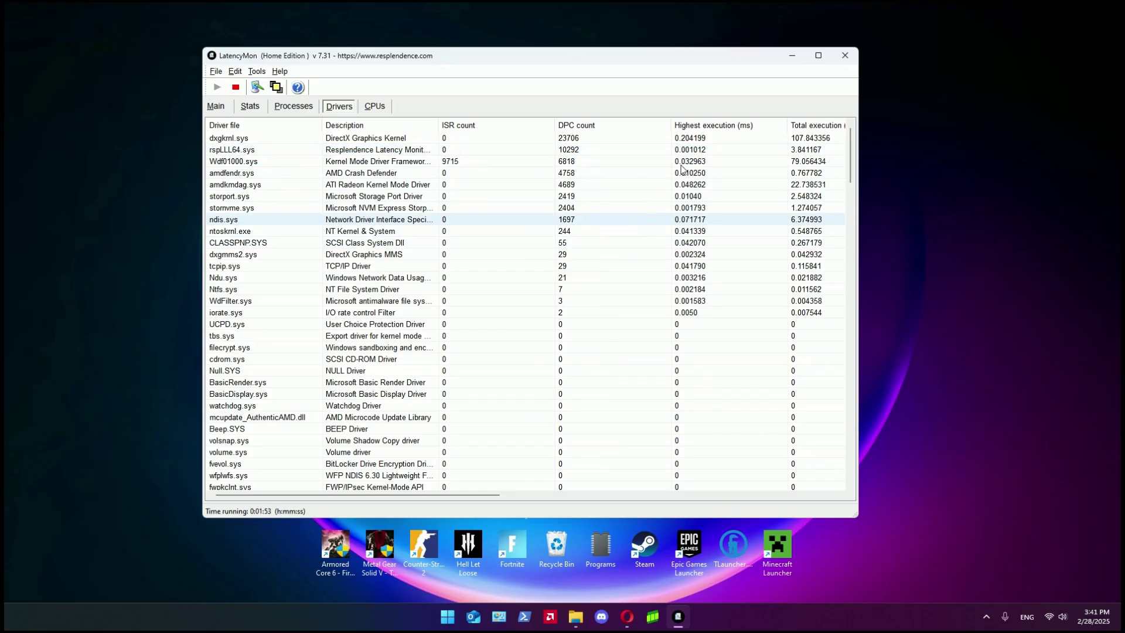
pyautogui.click(431, 163)
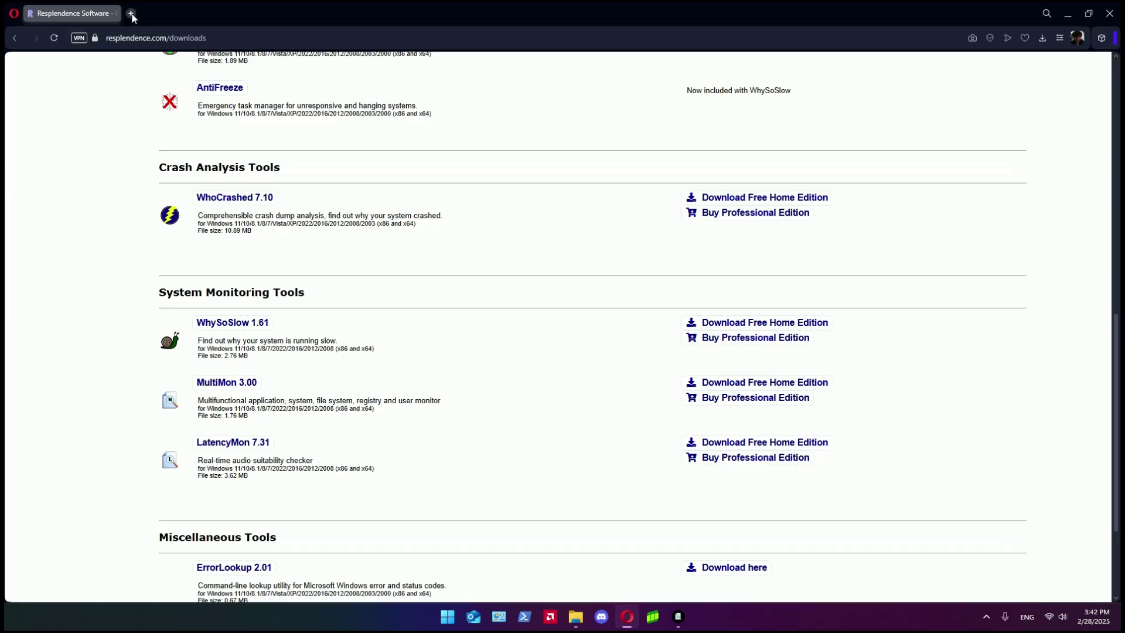
# - Replace the Resplendence tab and open the Delay-Destroyer GitHub repository by searching 'latency destroyer'
pyautogui.click(130, 13)
pyautogui.click(114, 13)
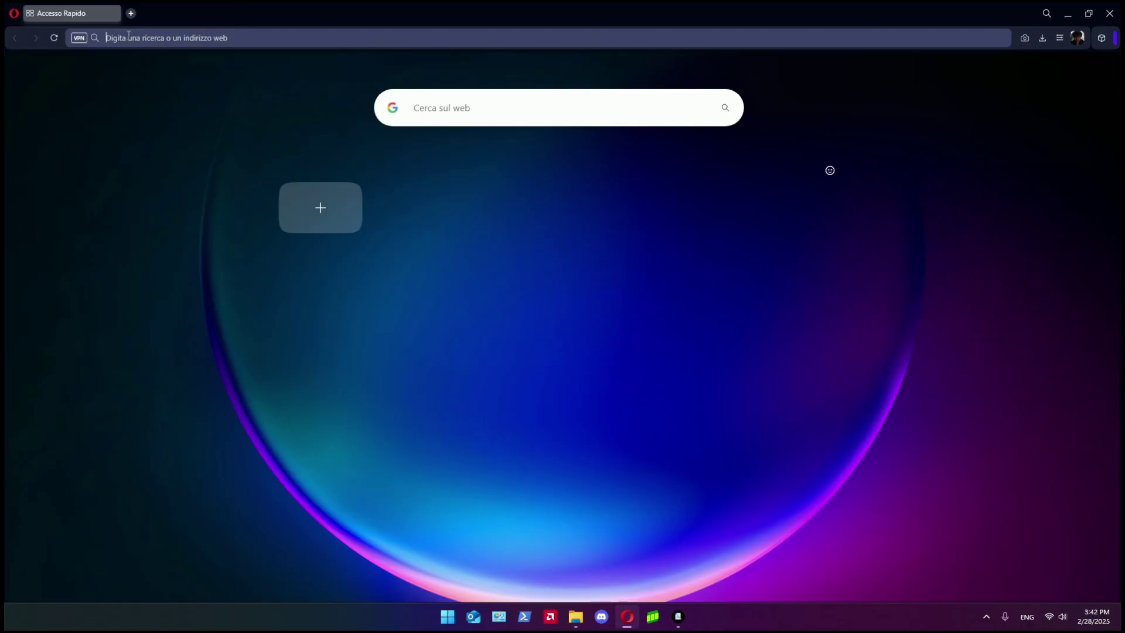
pyautogui.write('latency ')
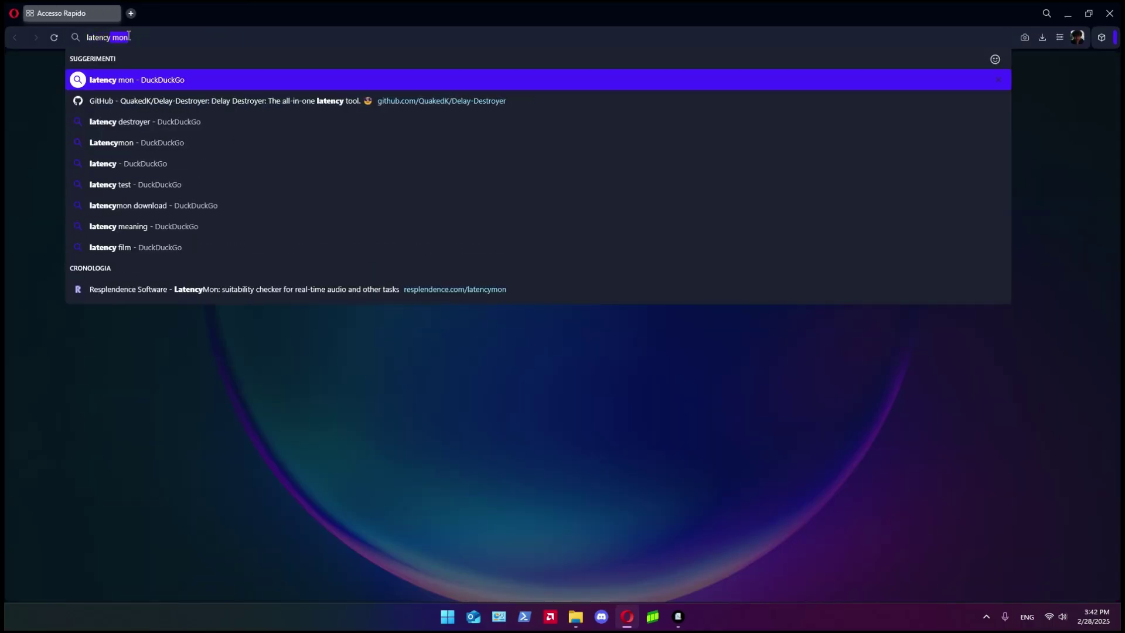
pyautogui.write('destroyer')
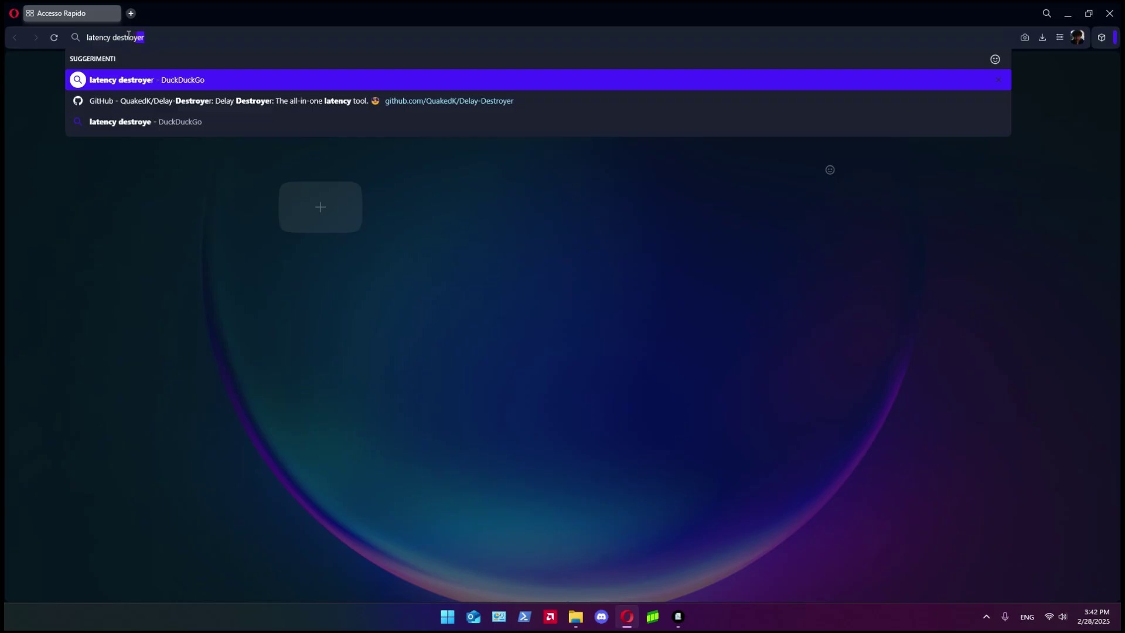
pyautogui.click(99, 101)
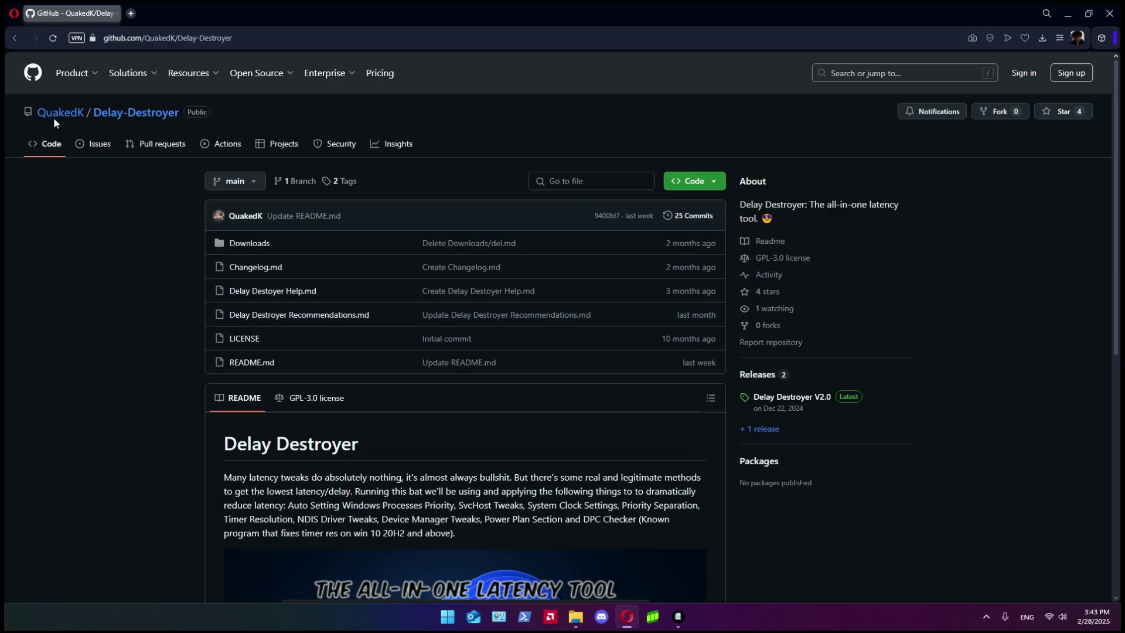
# - Download the Delay-Destroyer-V2.0.bat script from GitHub and save it to the Desktop
pyautogui.scroll(-3, 131, 276)
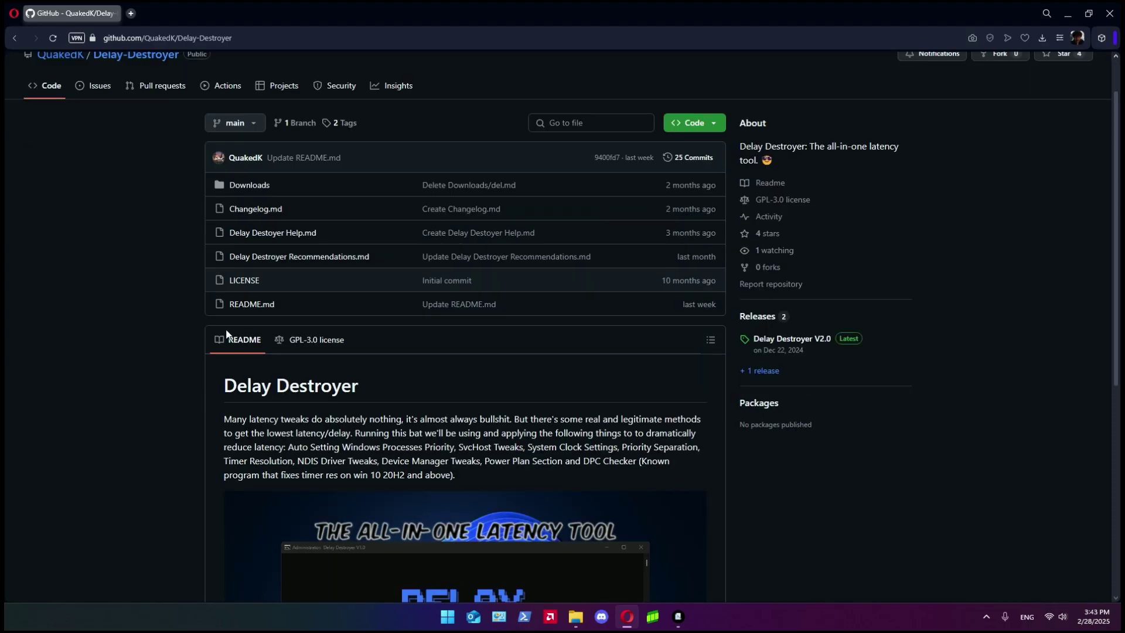
pyautogui.scroll(3, 212, 333)
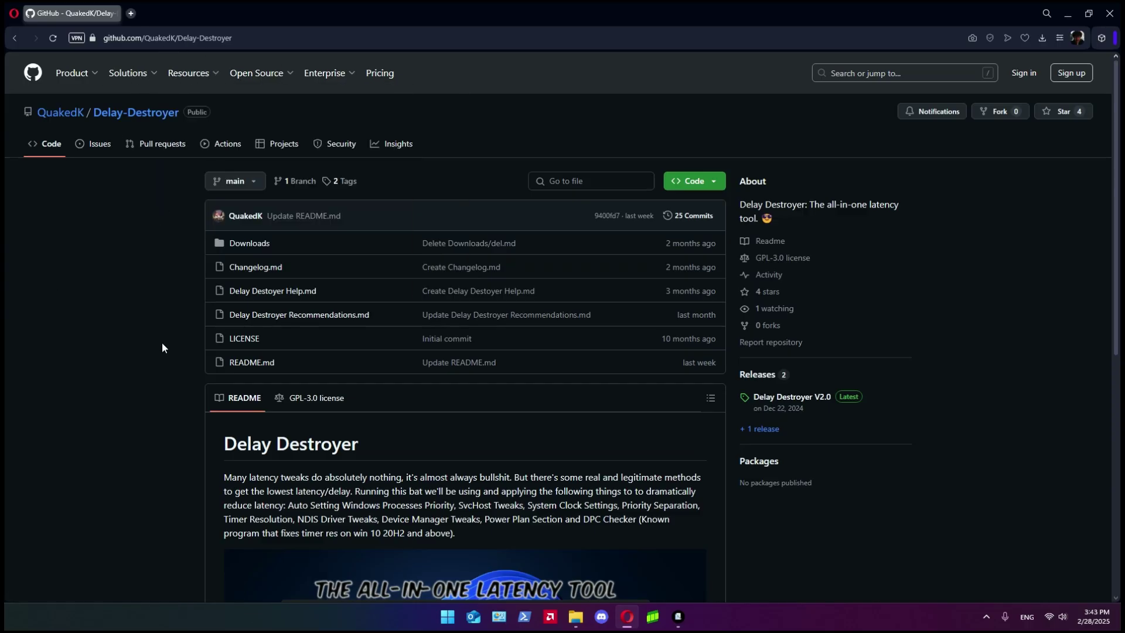
pyautogui.scroll(-2, 162, 348)
pyautogui.scroll(-5, 162, 347)
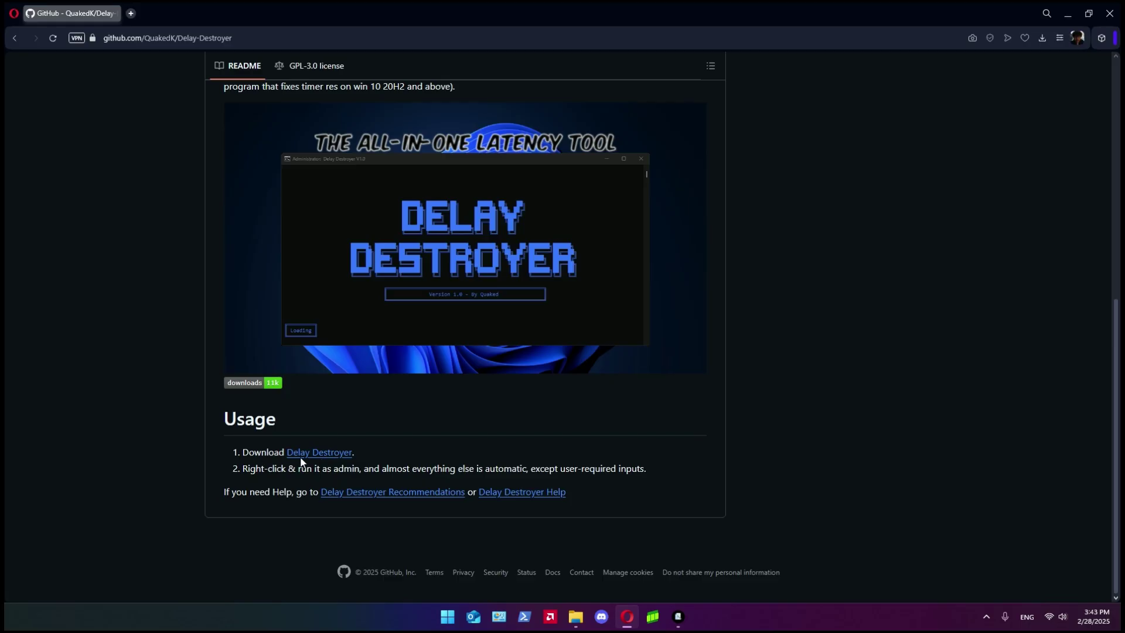
pyautogui.click(319, 455)
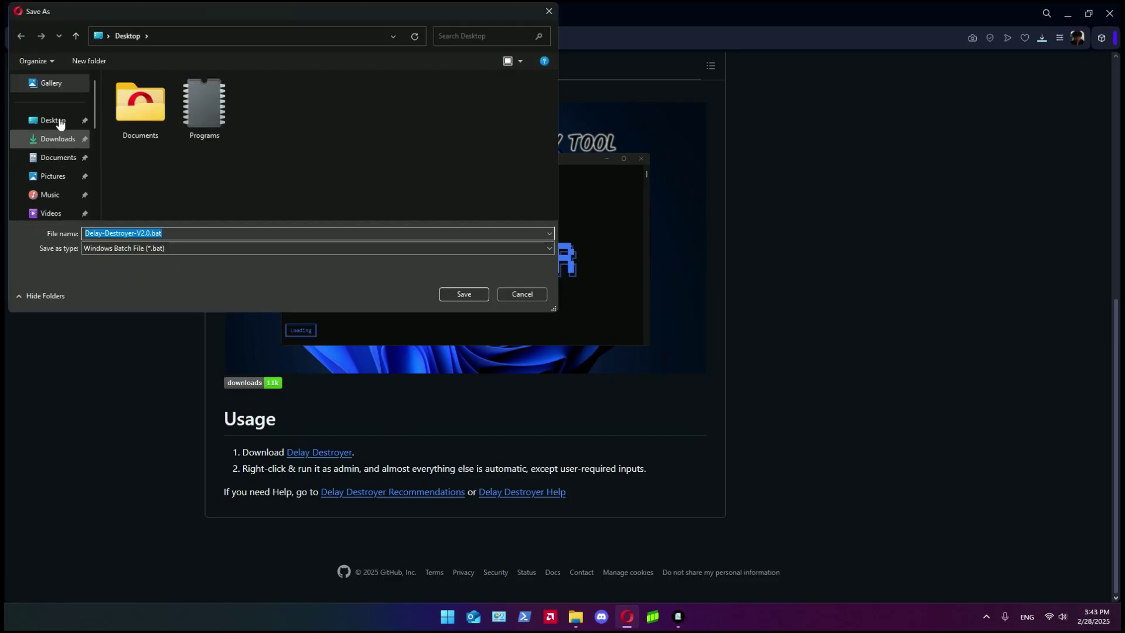
pyautogui.click(53, 120)
pyautogui.press('Return')
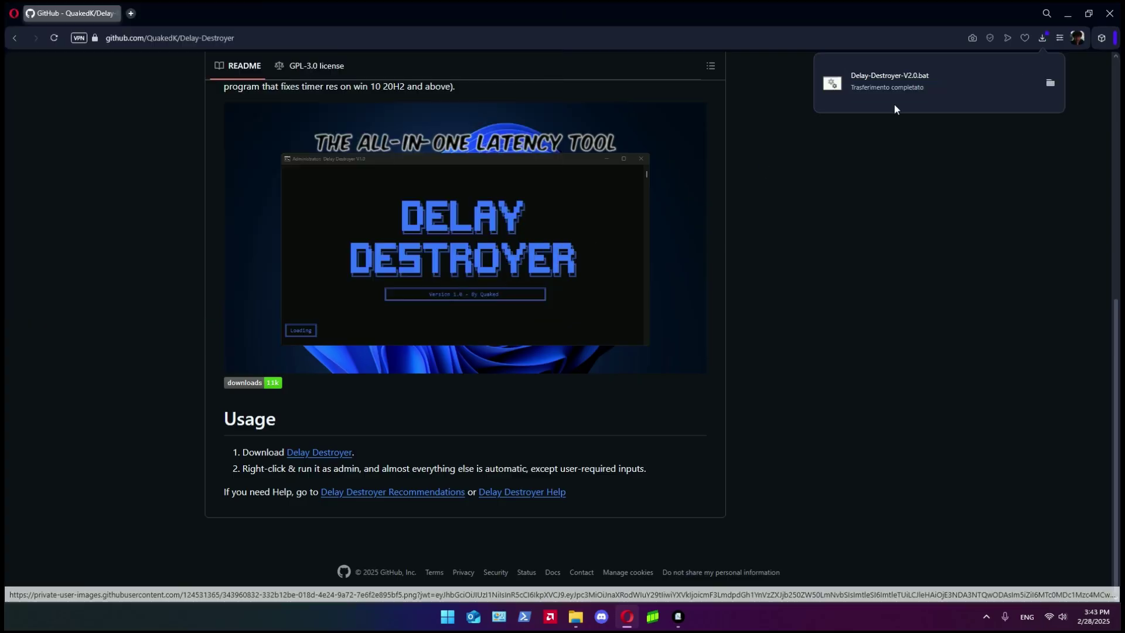
# - Return LatencyMon to its Main summary, place the script icon mid-desktop, and minimise LatencyMon
pyautogui.click(1068, 18)
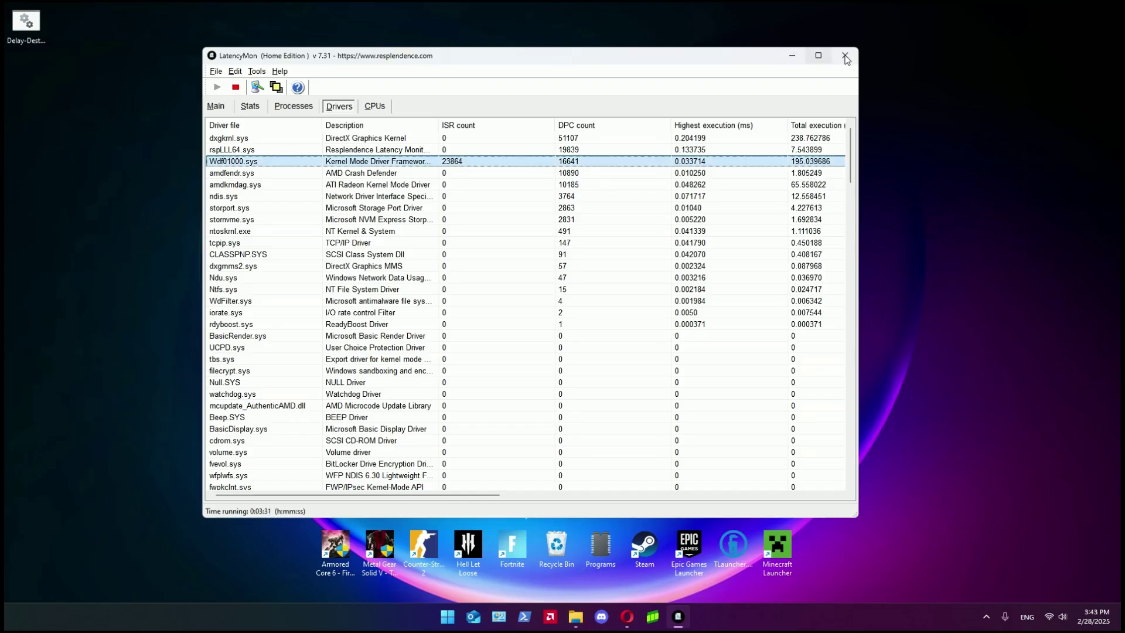
pyautogui.click(216, 106)
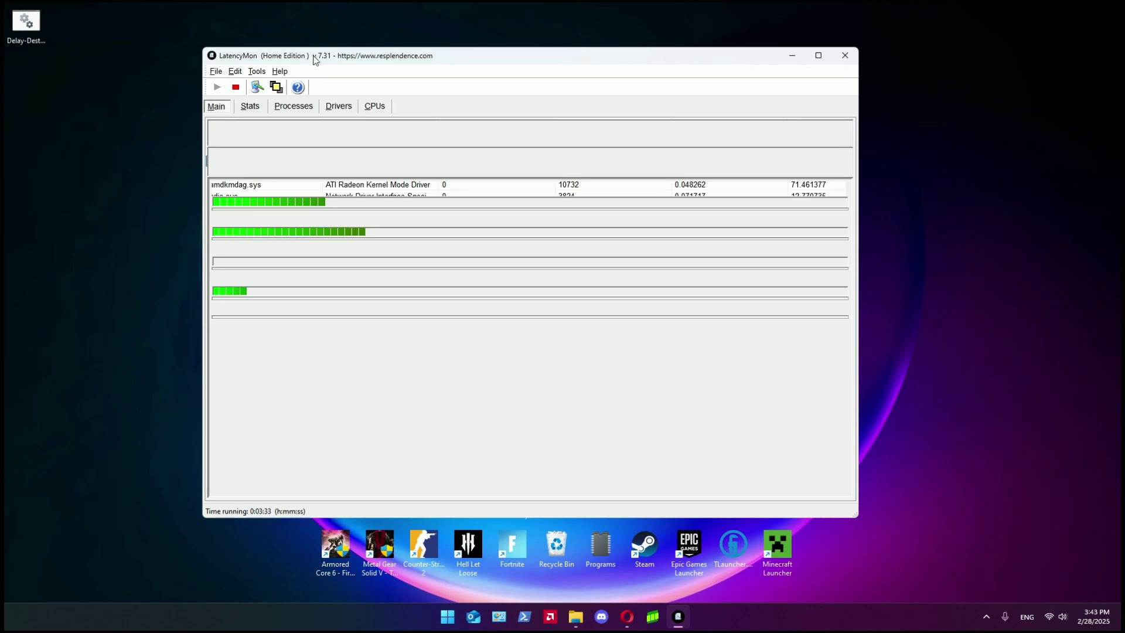
pyautogui.moveTo(423, 88); pyautogui.dragTo(423, 87)
pyautogui.moveTo(26, 23); pyautogui.dragTo(557, 428)
pyautogui.click(860, 88)
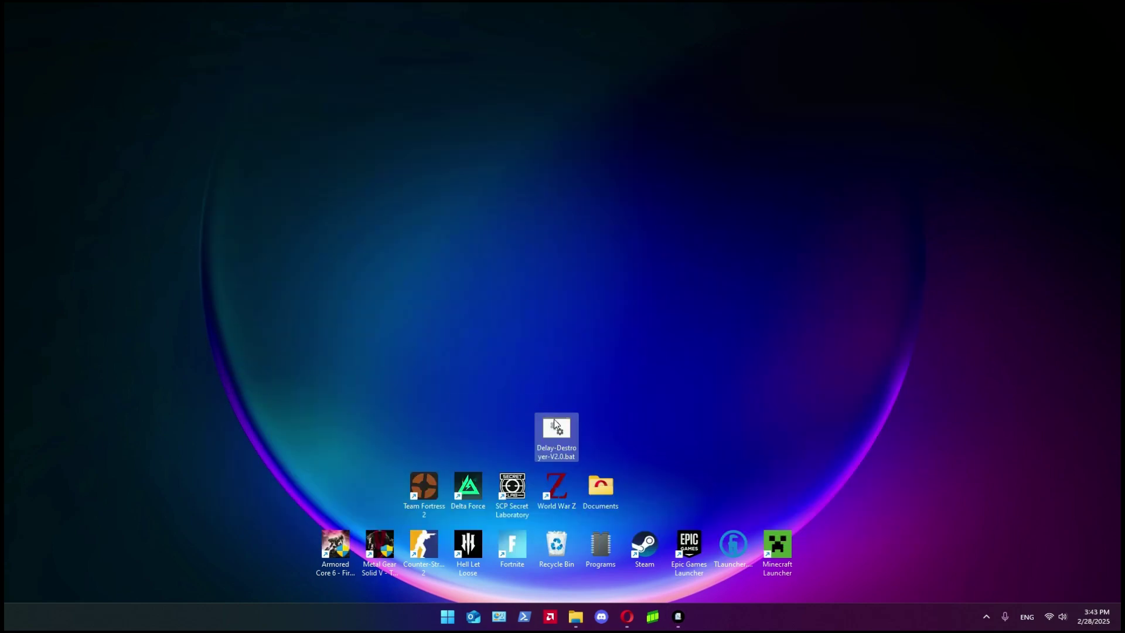
# - Run Delay-Destroyer-V2.0.bat as administrator, bypassing the SmartScreen warning with Run anyway
pyautogui.rightClick(557, 428)
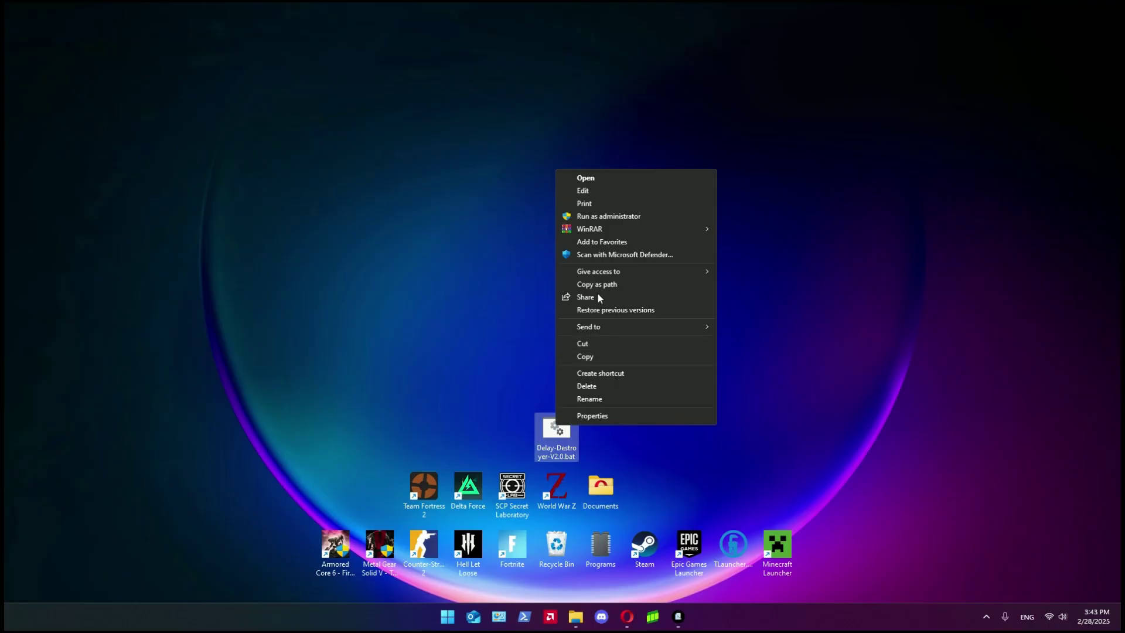
pyautogui.click(607, 218)
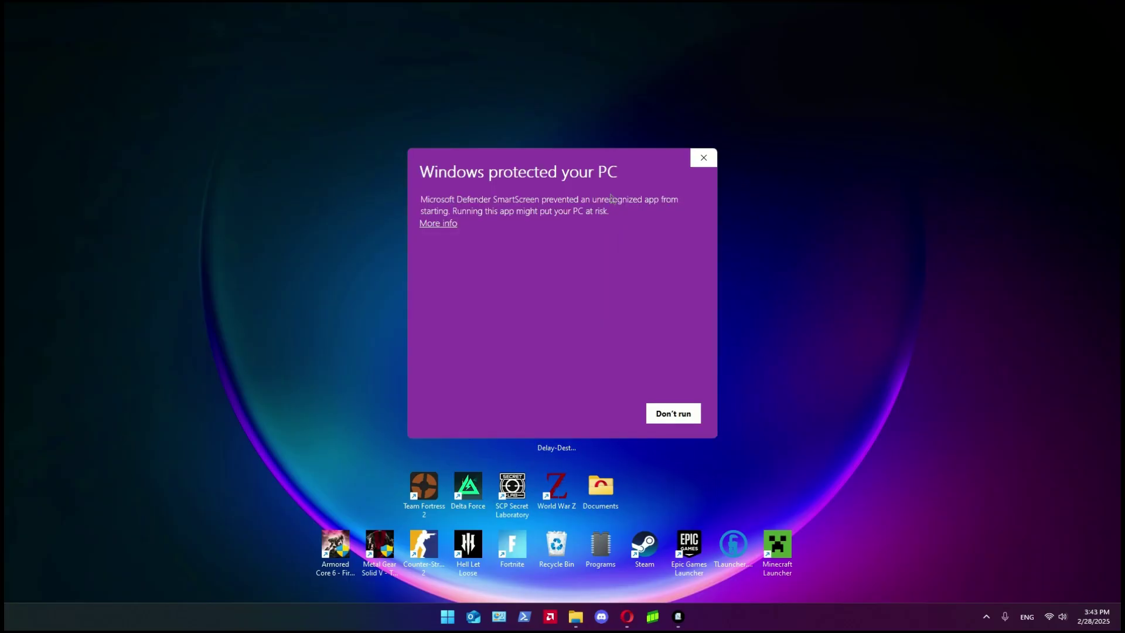
pyautogui.click(447, 223)
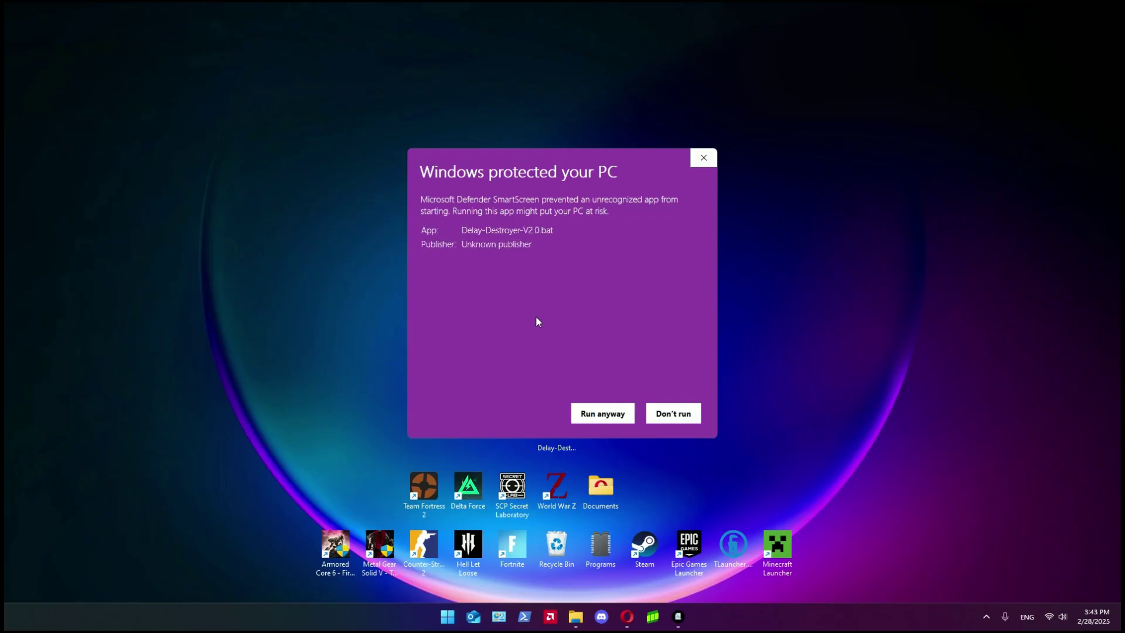
pyautogui.click(590, 416)
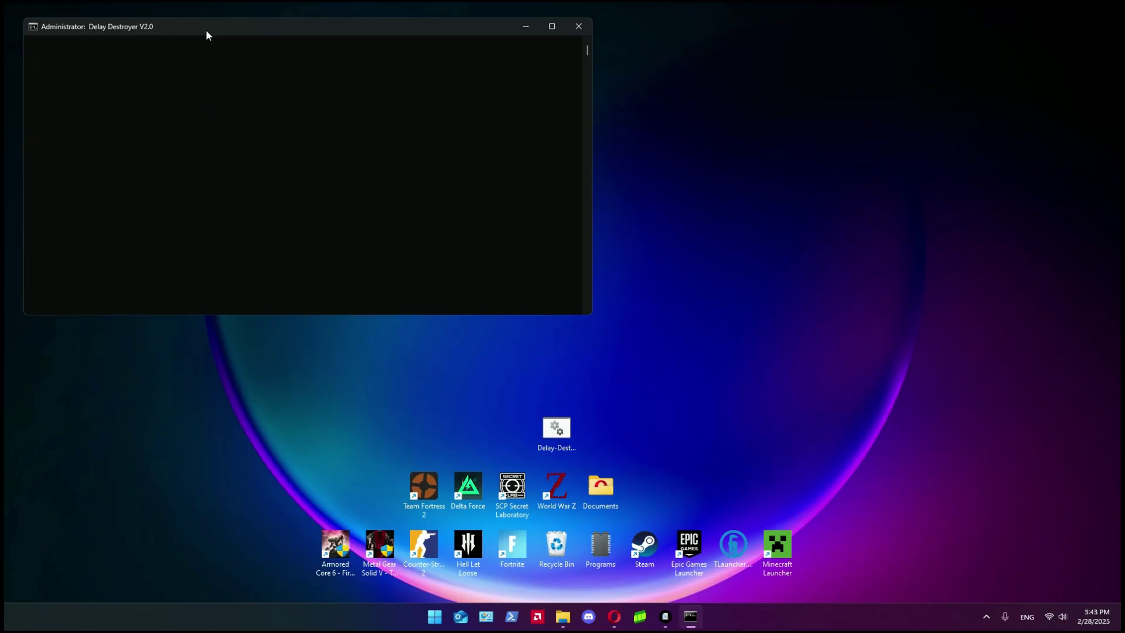
# - Move the Delay Destroyer console to the centre of the screen
pyautogui.moveTo(206, 35); pyautogui.dragTo(473, 80)
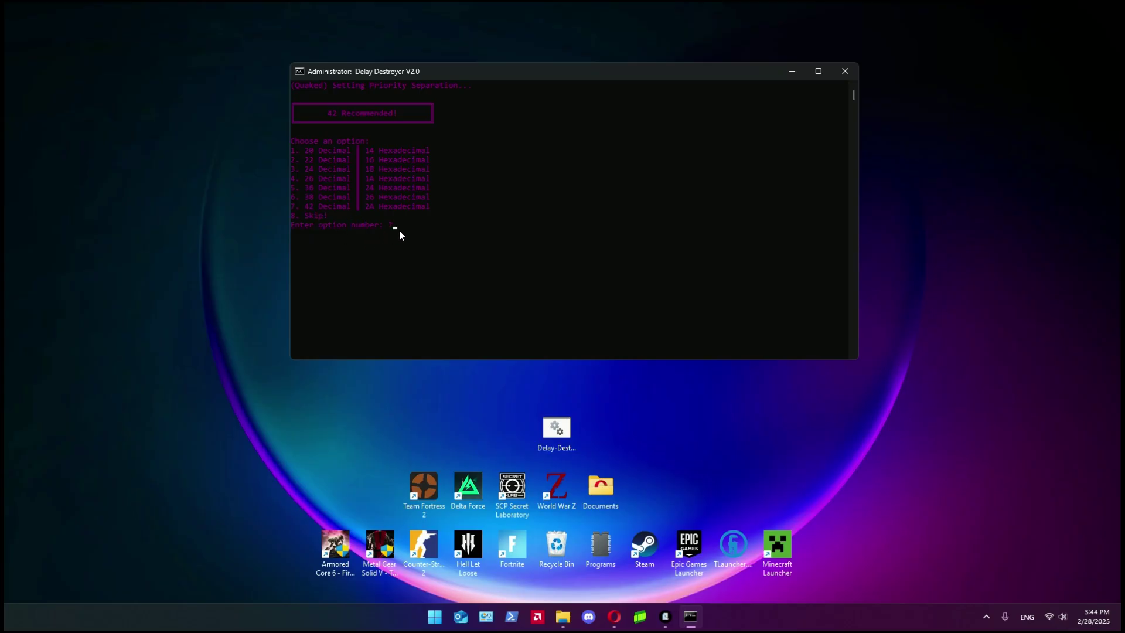
# - Choose priority separation option 7 (42 decimal) and timer resolution option 1
pyautogui.press('Return')
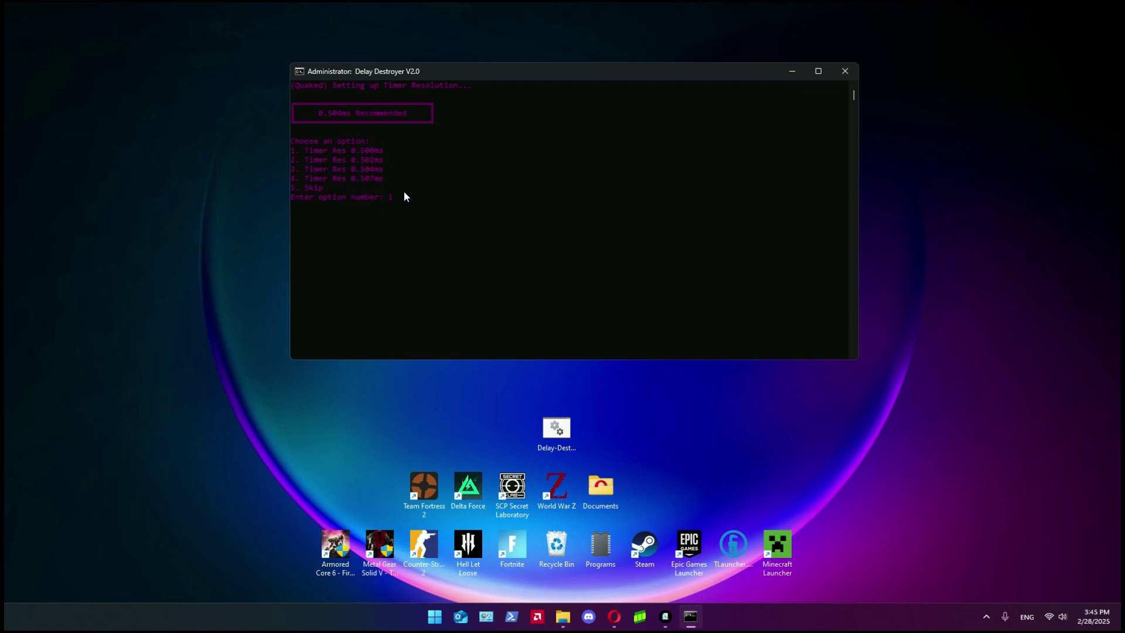
pyautogui.press('Return')
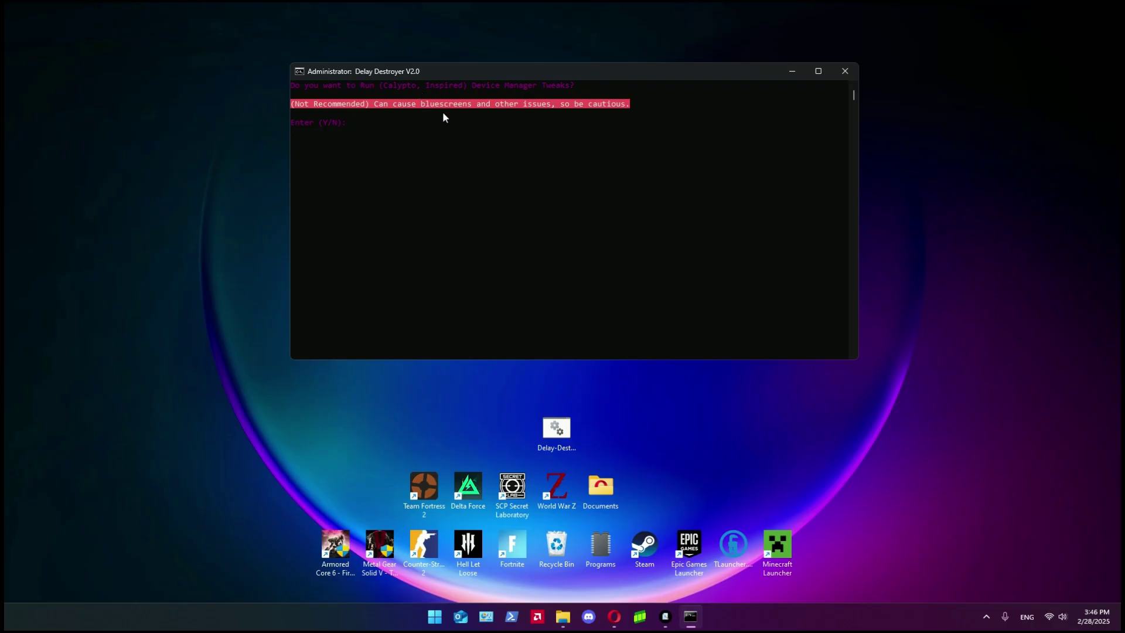
# - Answer n to decline the risky Calypto-inspired Device Manager tweaks
pyautogui.write('n')
pyautogui.press('Return')
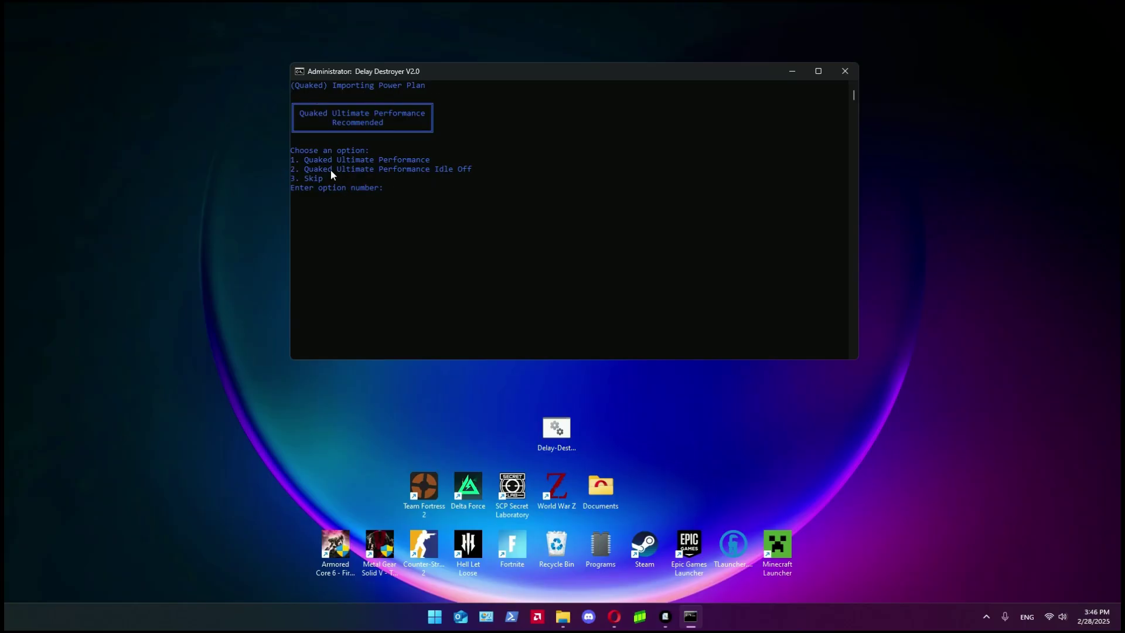
# - Choose option 1 to import the Quaked Ultimate Performance power plan
pyautogui.write('1')
pyautogui.press('Return')
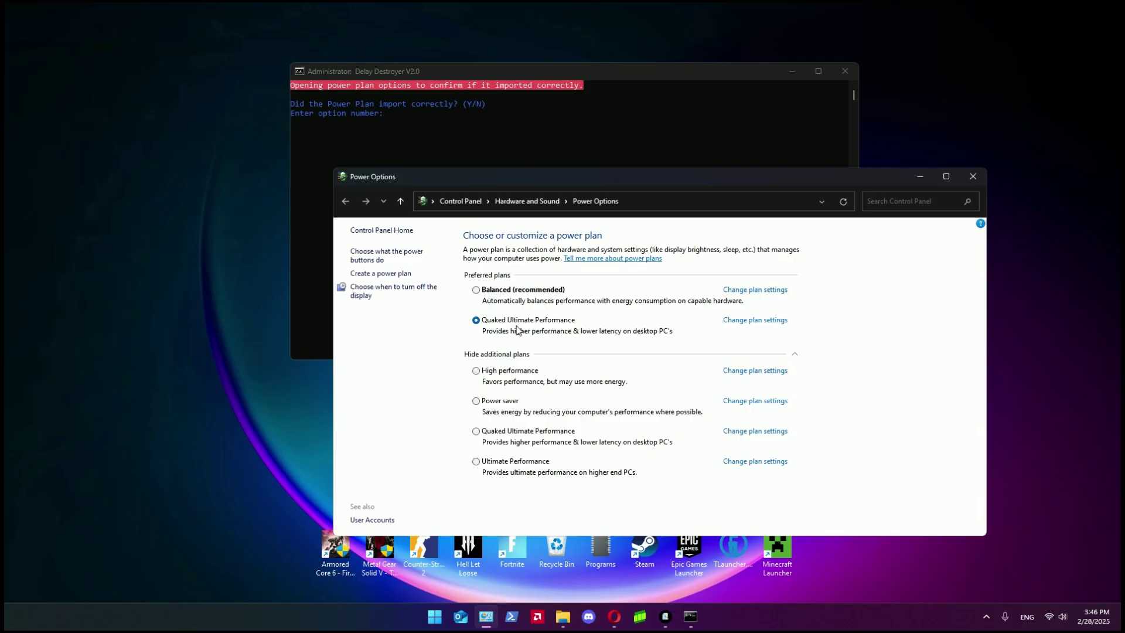
# - Shift Power Options aside to verify Quaked is active, then bring the console forward
pyautogui.moveTo(601, 173); pyautogui.dragTo(587, 126)
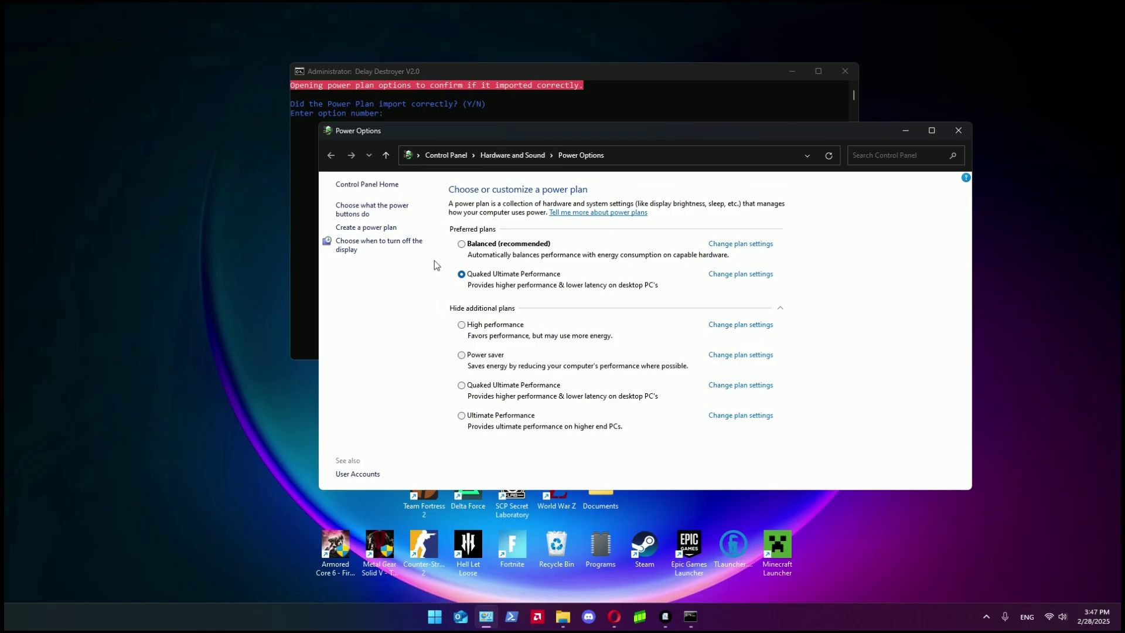
pyautogui.click(645, 71)
pyautogui.moveTo(644, 70); pyautogui.dragTo(642, 60)
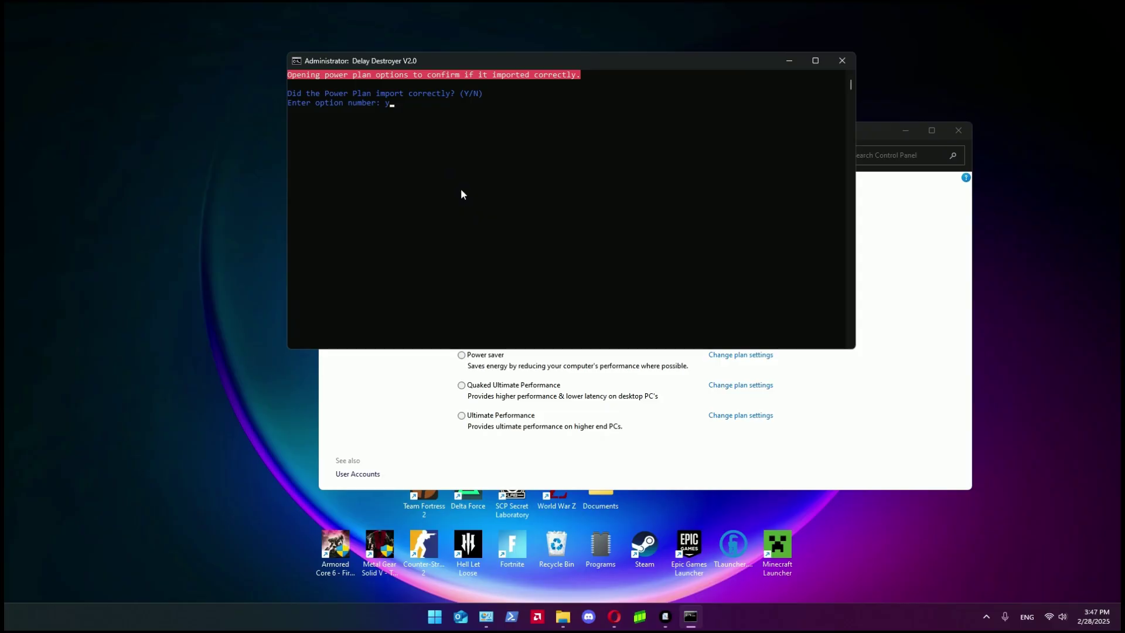
# - Confirm the plan imported correctly, then after the restart launch LatencyMon from the Programs folder
pyautogui.press('Return')
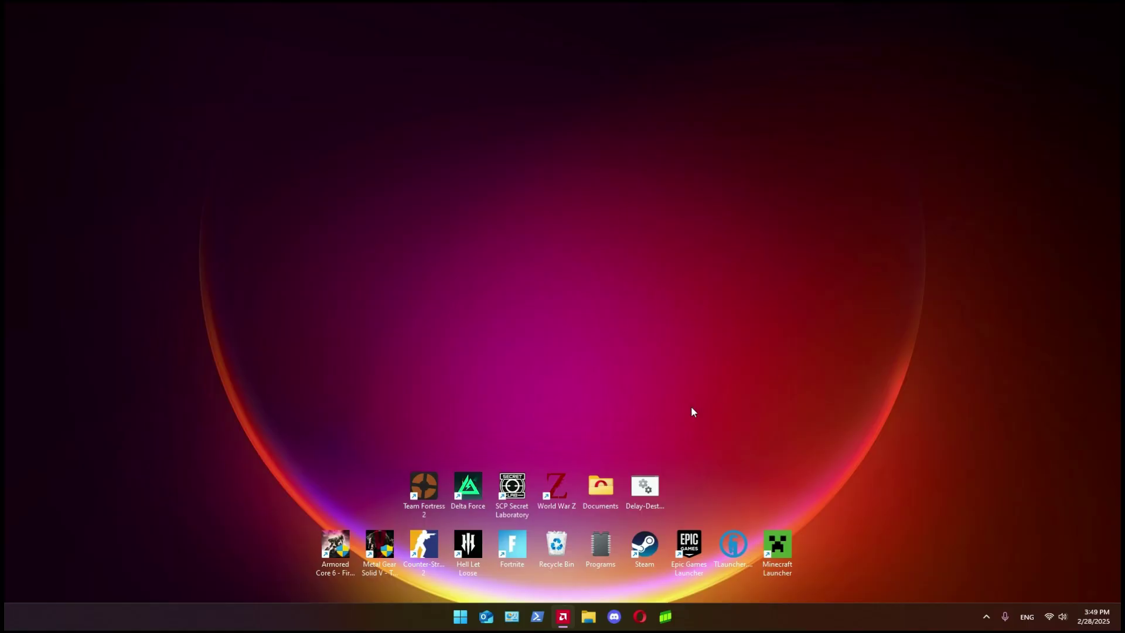
pyautogui.doubleClick(602, 546)
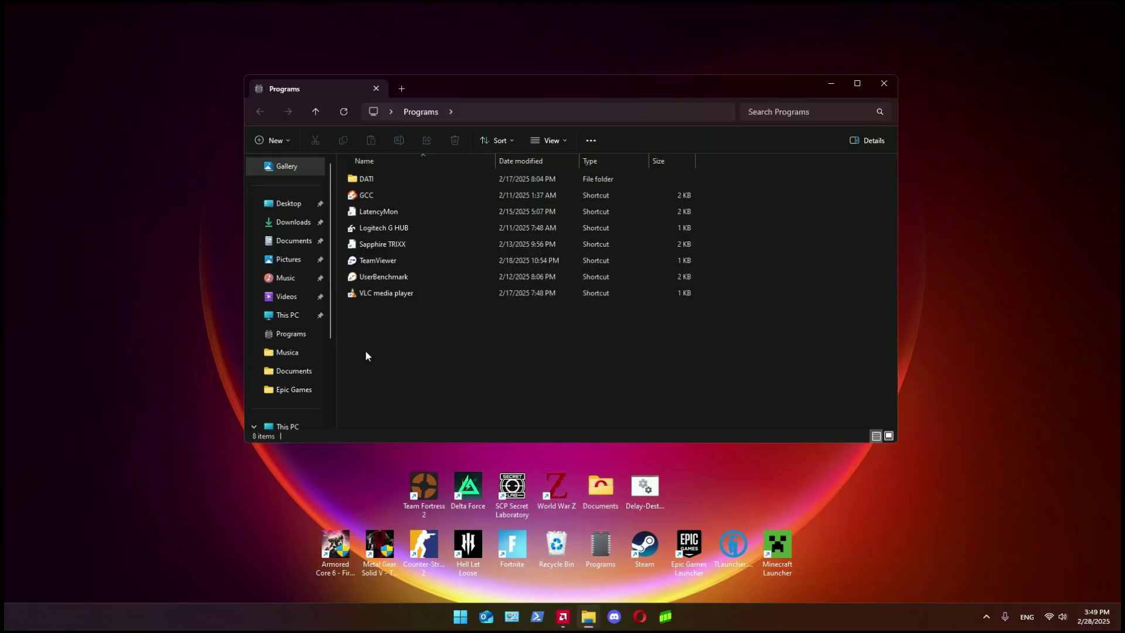
pyautogui.doubleClick(388, 212)
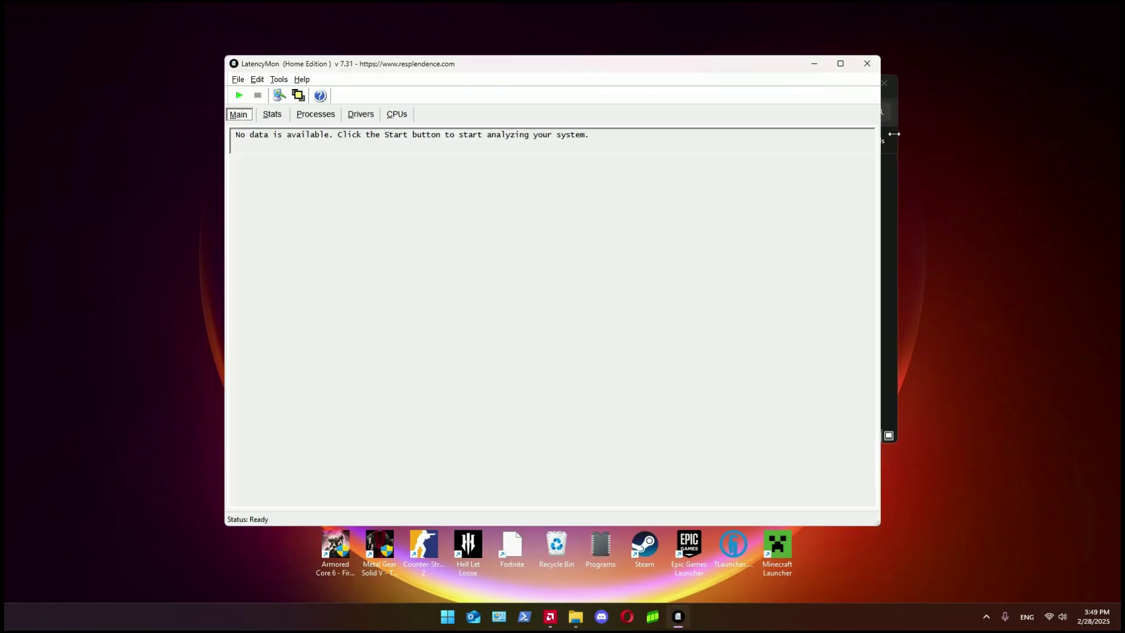
# - Minimize File Explorer, accept LatencyMon's Options, and start a fresh latency analysis
pyautogui.click(894, 135)
pyautogui.click(830, 83)
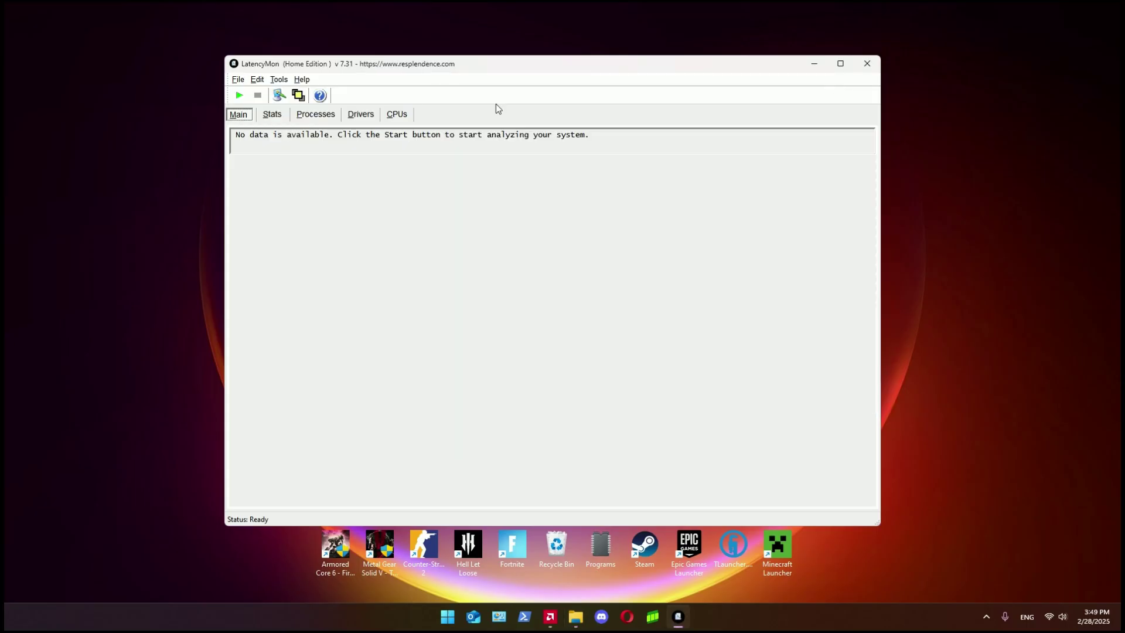
pyautogui.click(280, 96)
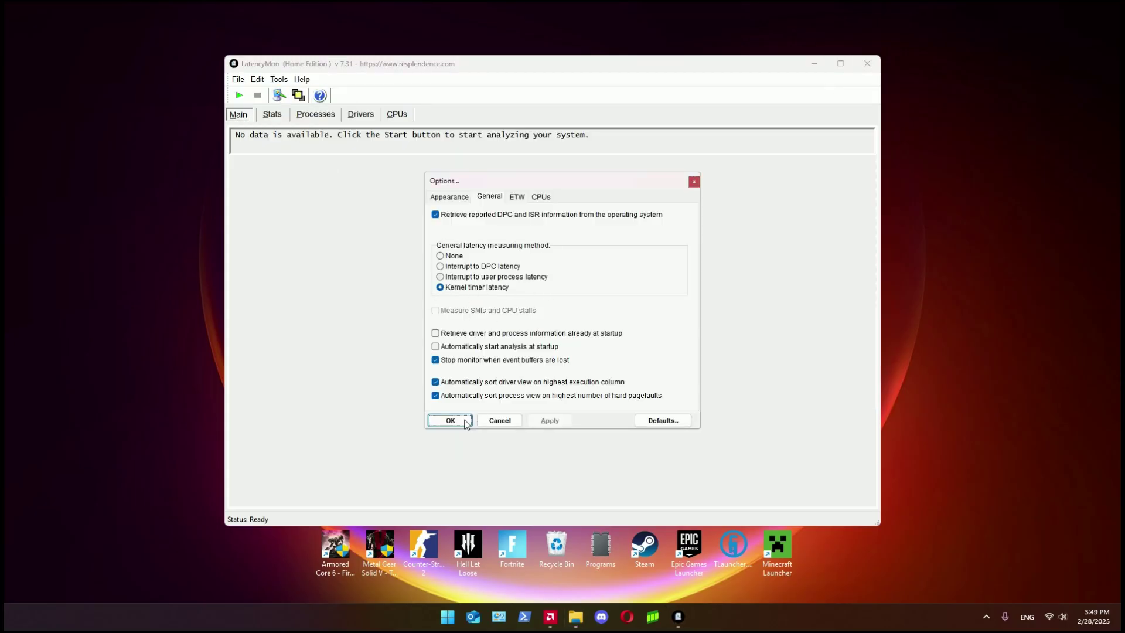
pyautogui.click(464, 421)
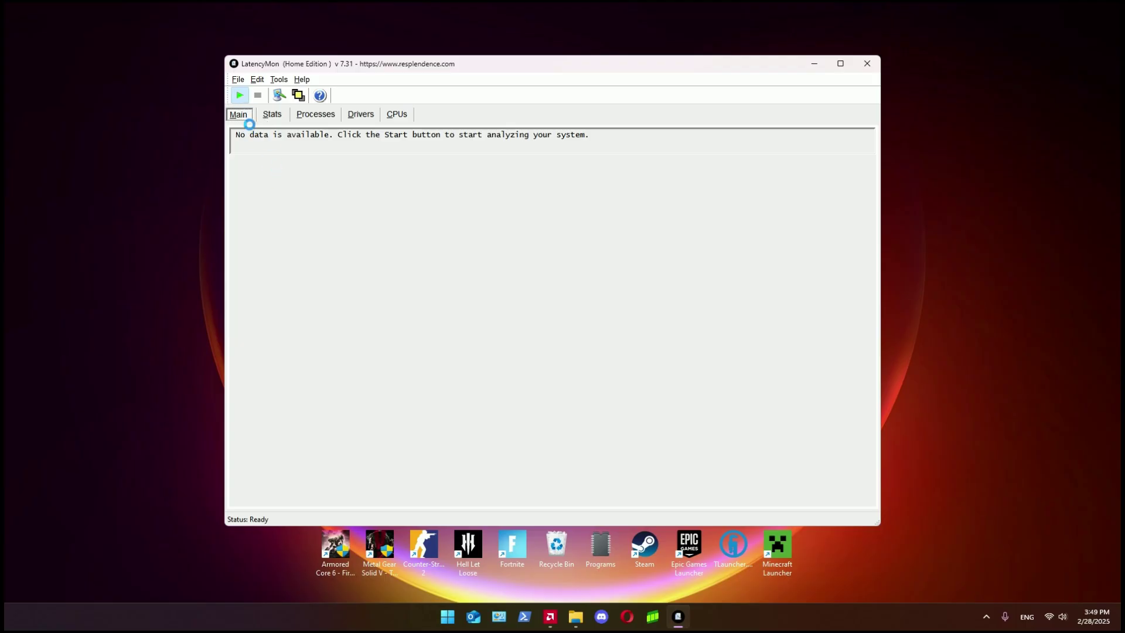
pyautogui.click(238, 95)
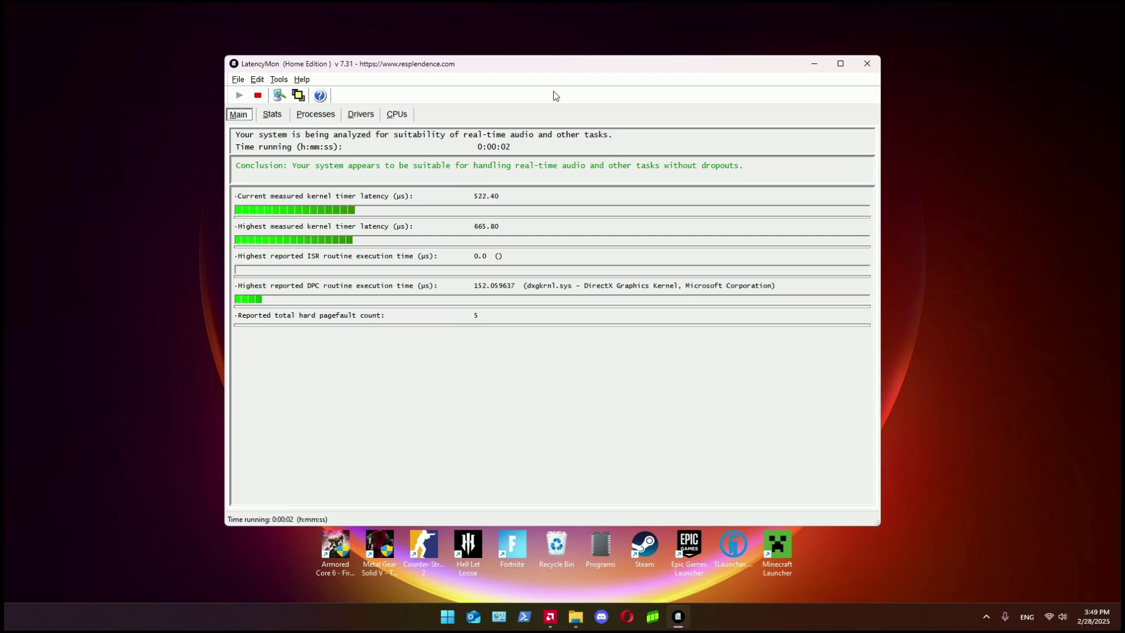
pyautogui.moveTo(544, 66); pyautogui.dragTo(596, 73)
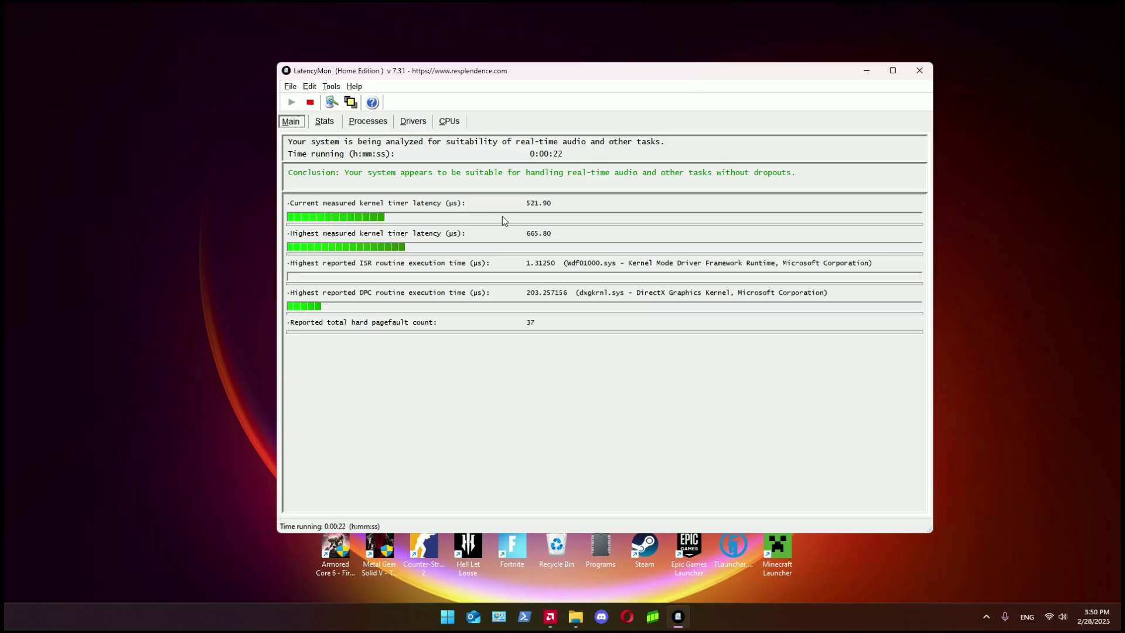
# - Show the Drivers table sorted by DPC count, highest first
pyautogui.click(413, 121)
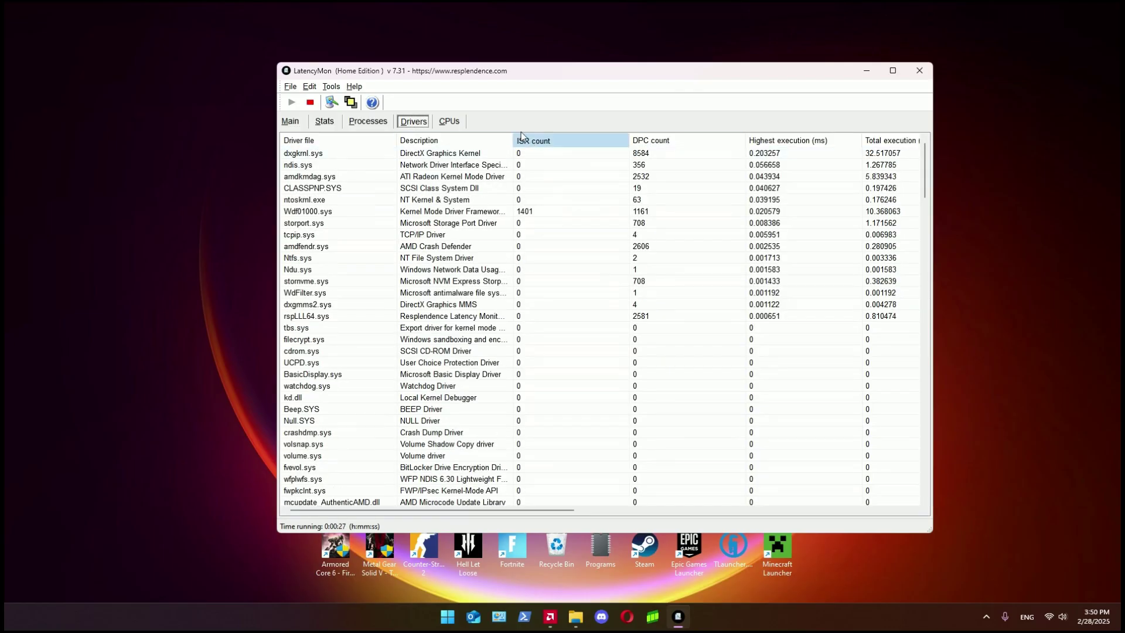
pyautogui.click(651, 142)
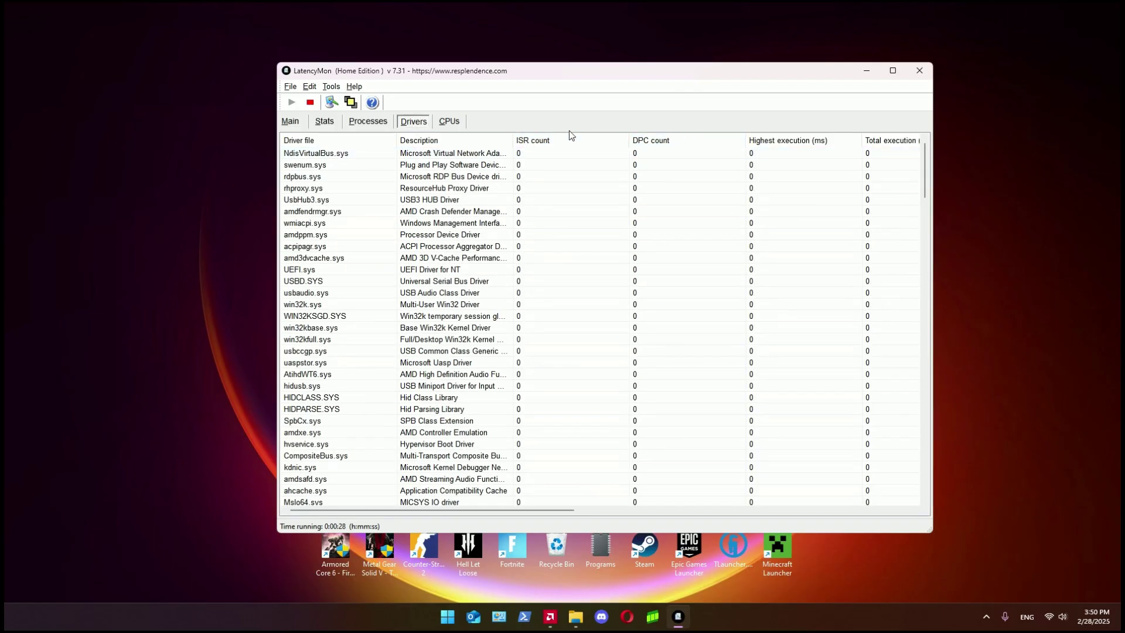
pyautogui.click(665, 143)
pyautogui.click(661, 143)
pyautogui.click(662, 143)
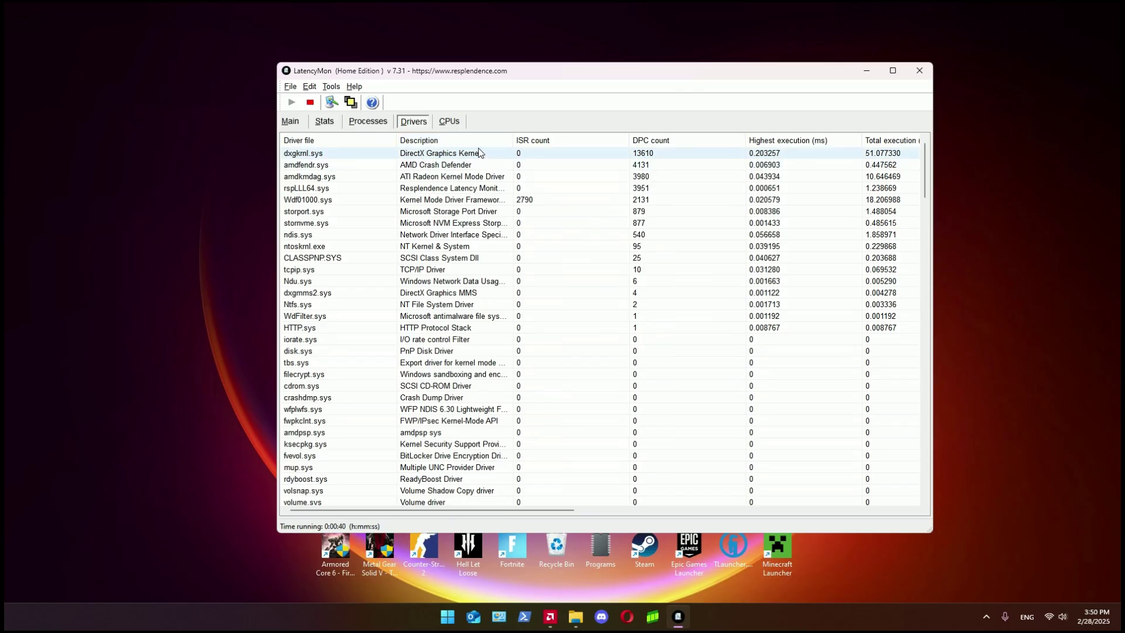
# - Inspect the dxgkrnl.sys, amdfendr.sys, ATI Radeon, rspLLL64.sys and KMDF driver rows
pyautogui.click(440, 156)
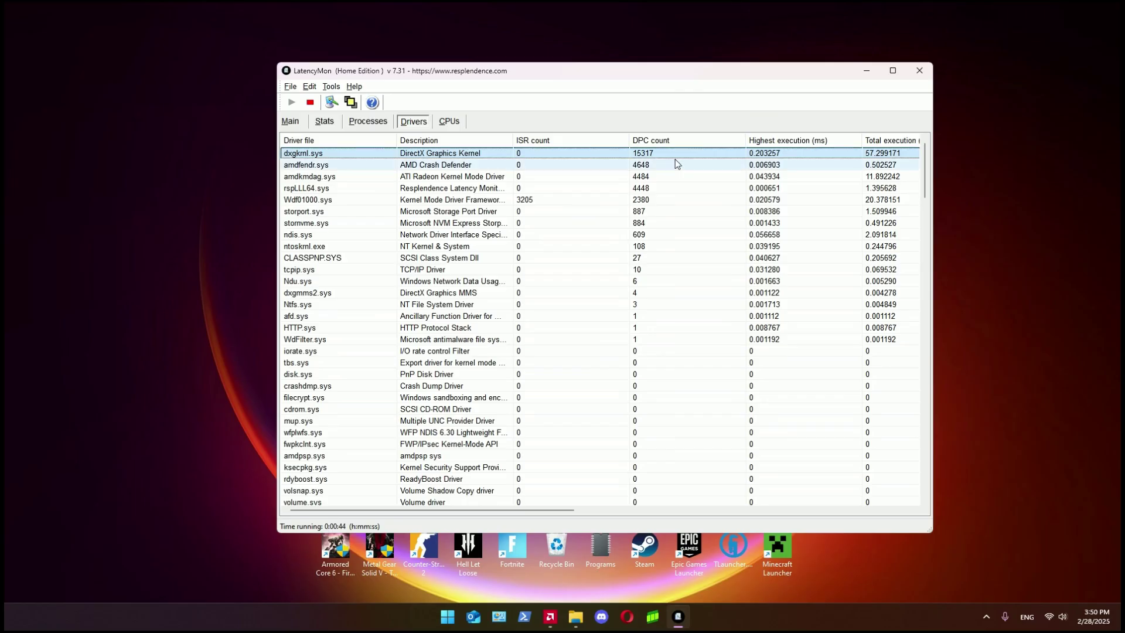
pyautogui.click(463, 166)
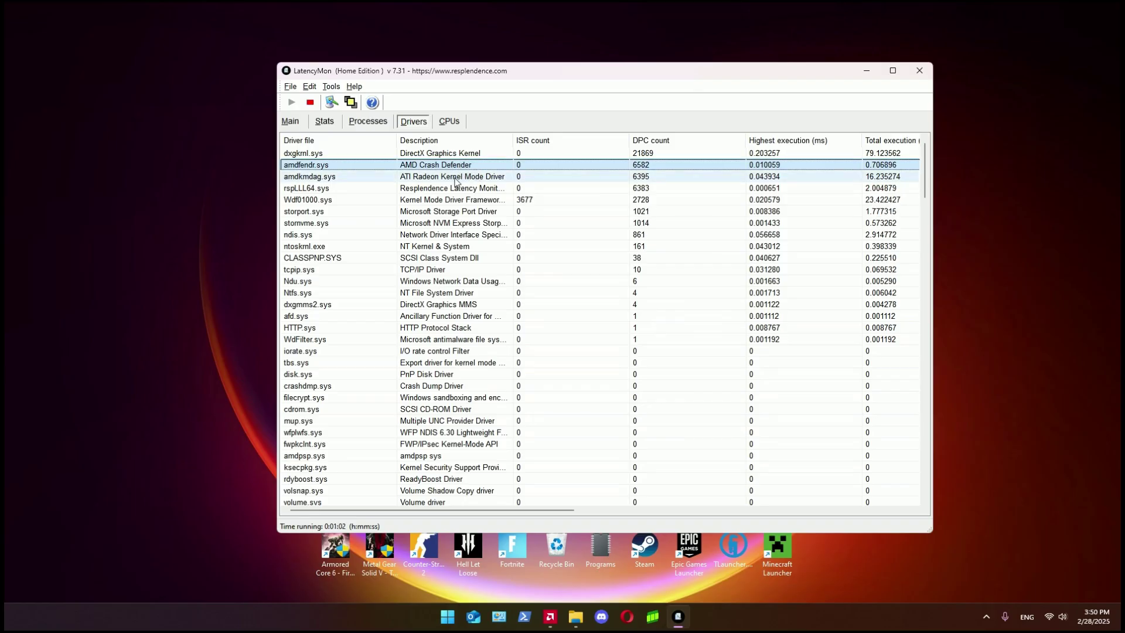
pyautogui.click(449, 178)
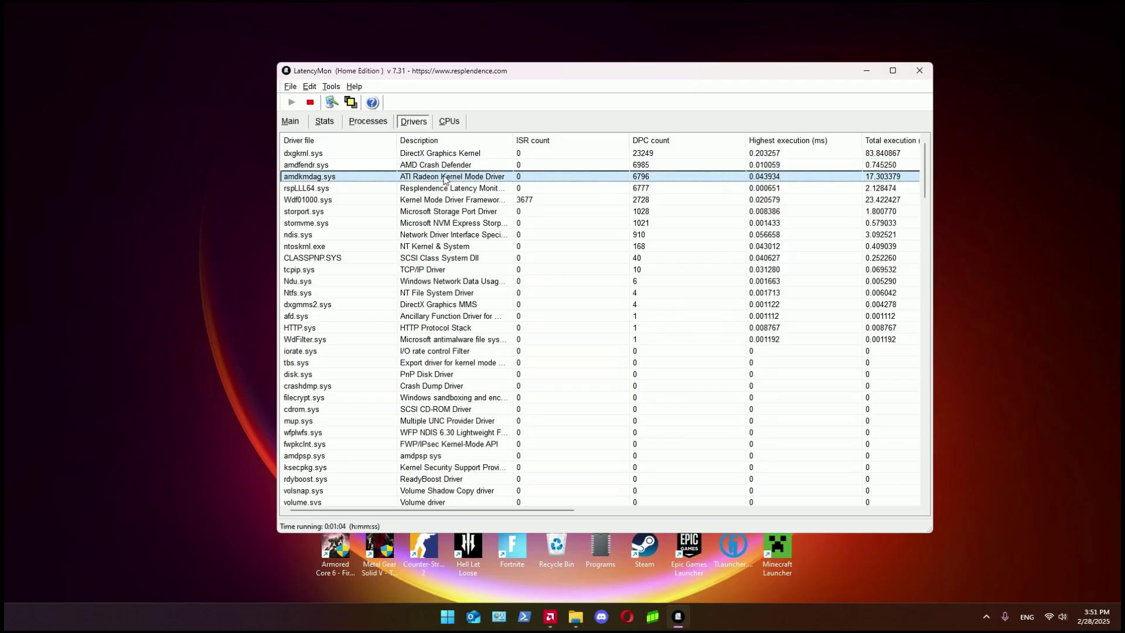
pyautogui.click(460, 189)
pyautogui.click(466, 202)
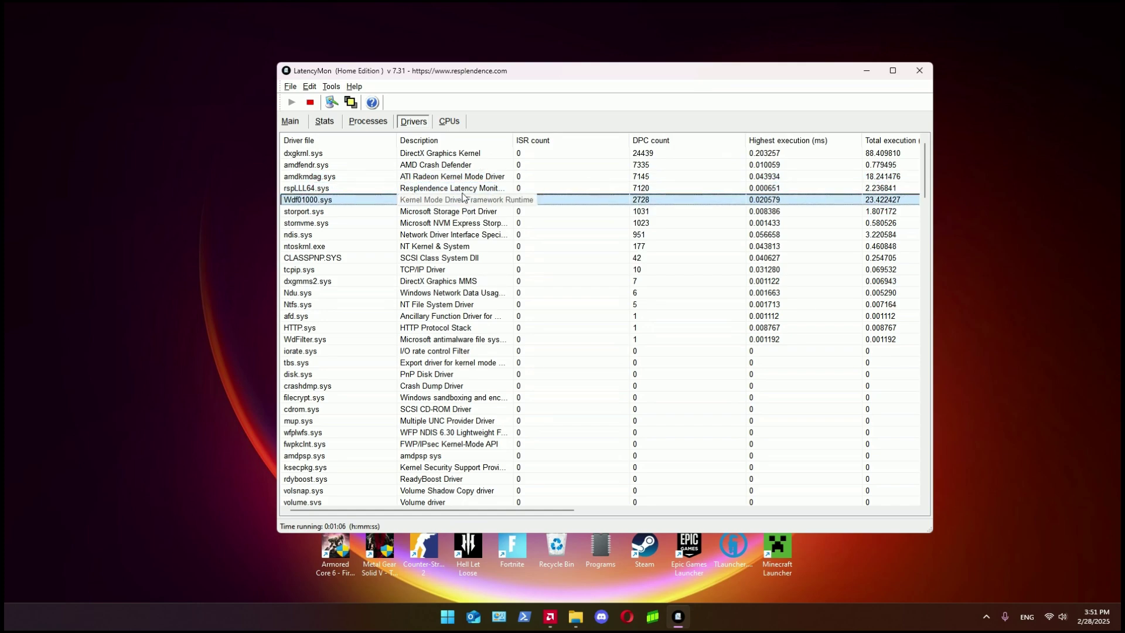
pyautogui.click(352, 192)
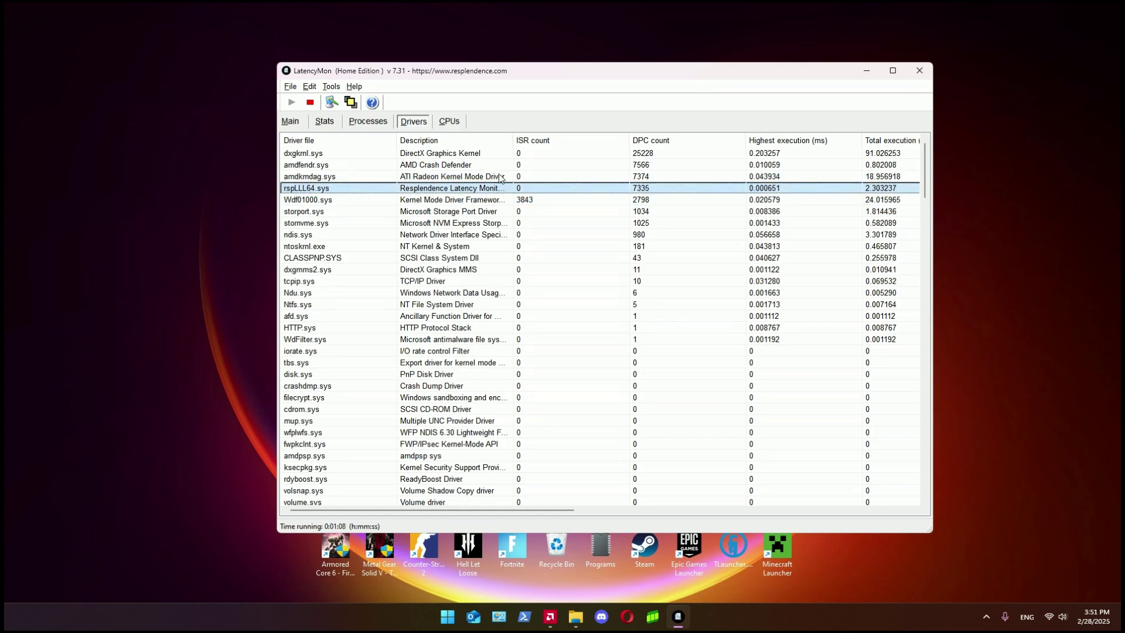
# - Widen the Description column, glance at the Main summary, and return to Drivers
pyautogui.moveTo(513, 140); pyautogui.dragTo(542, 140)
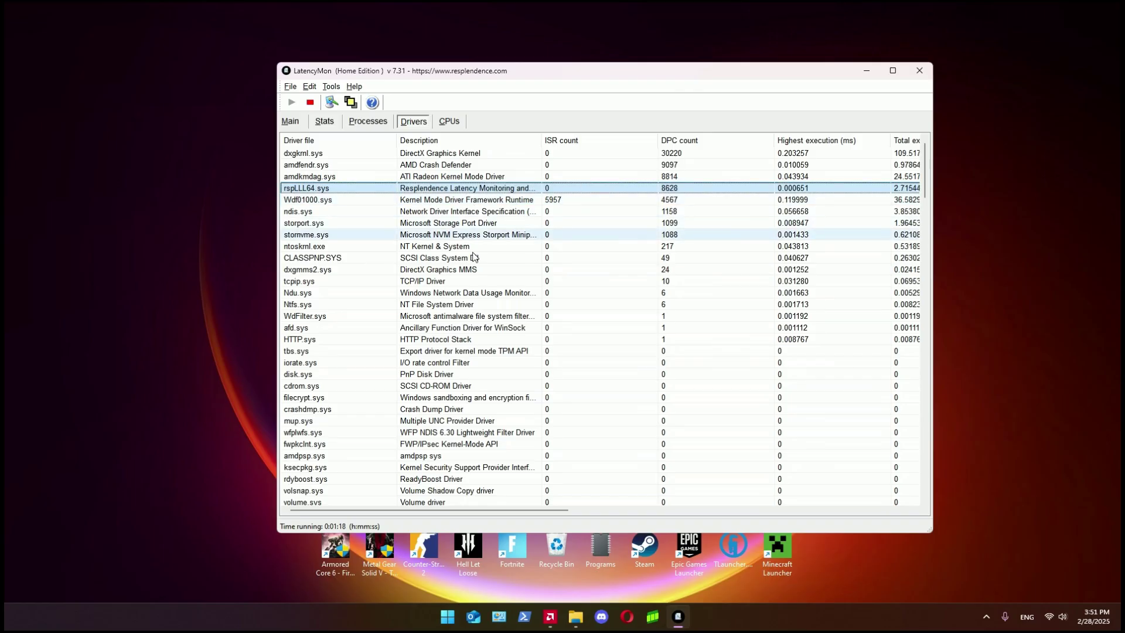
pyautogui.click(291, 121)
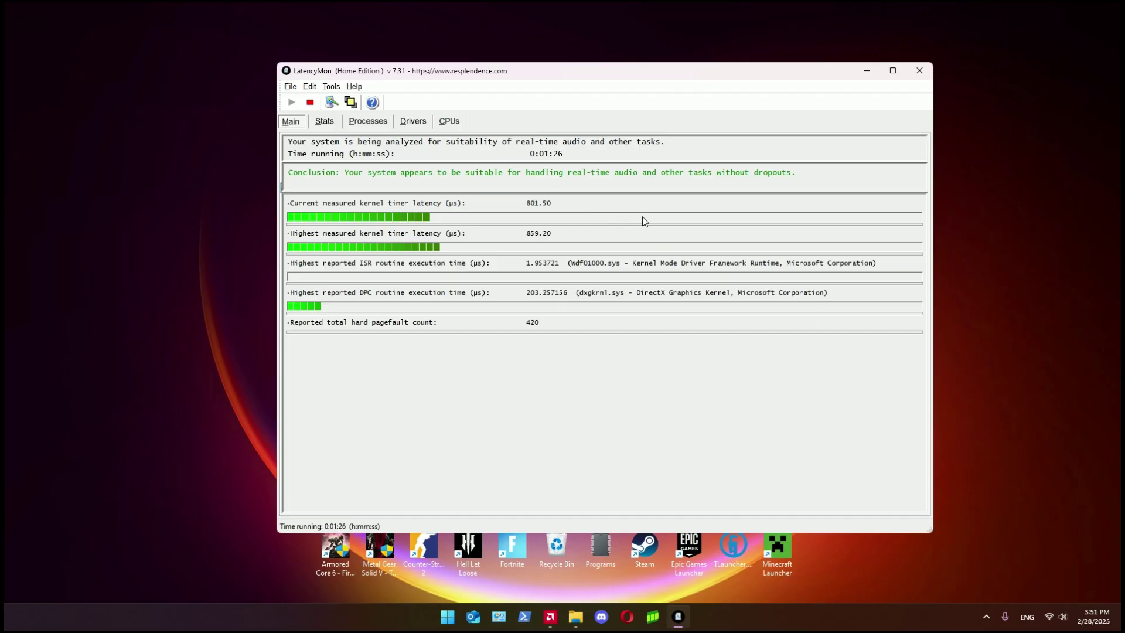
pyautogui.click(414, 122)
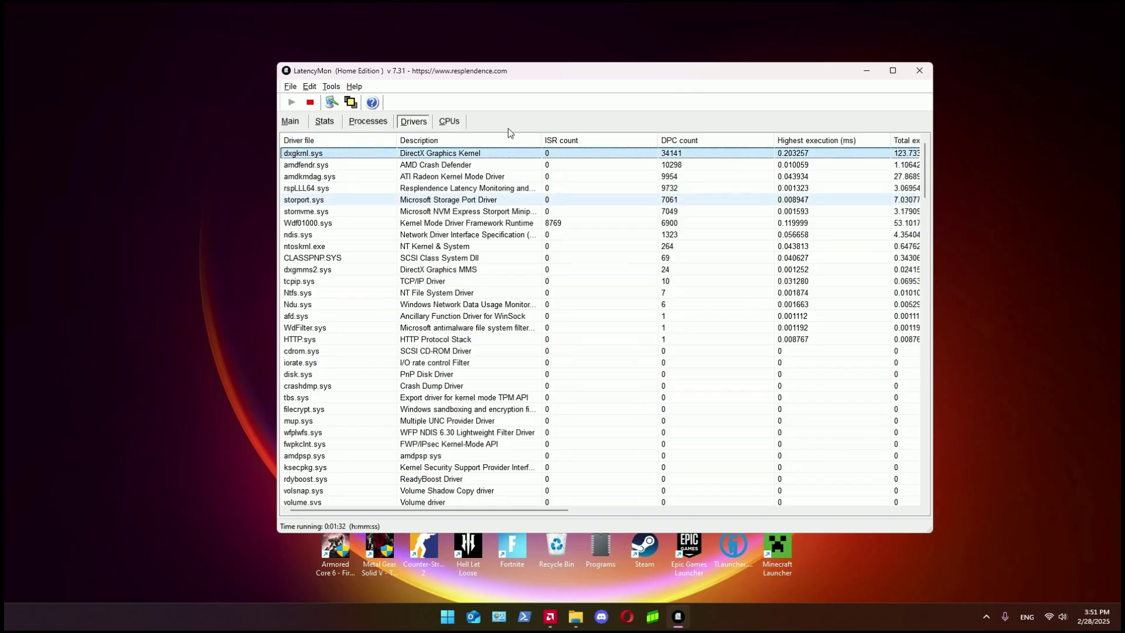
pyautogui.moveTo(555, 71); pyautogui.dragTo(560, 52)
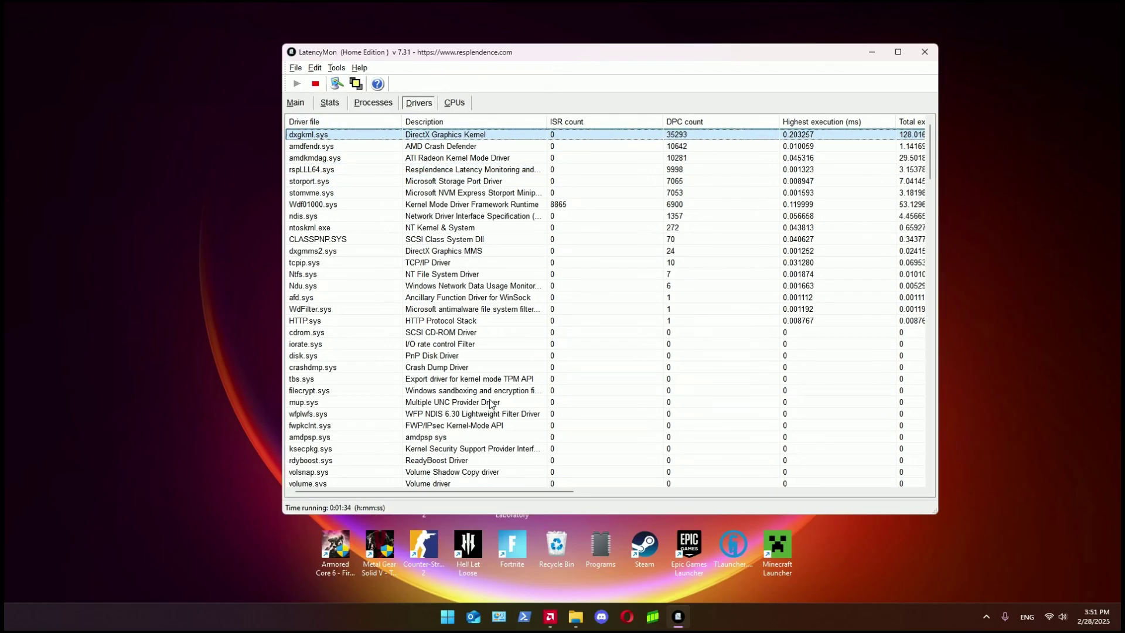
# - Open Device Manager from Start search and switch the view to Devices by driver
pyautogui.click(456, 626)
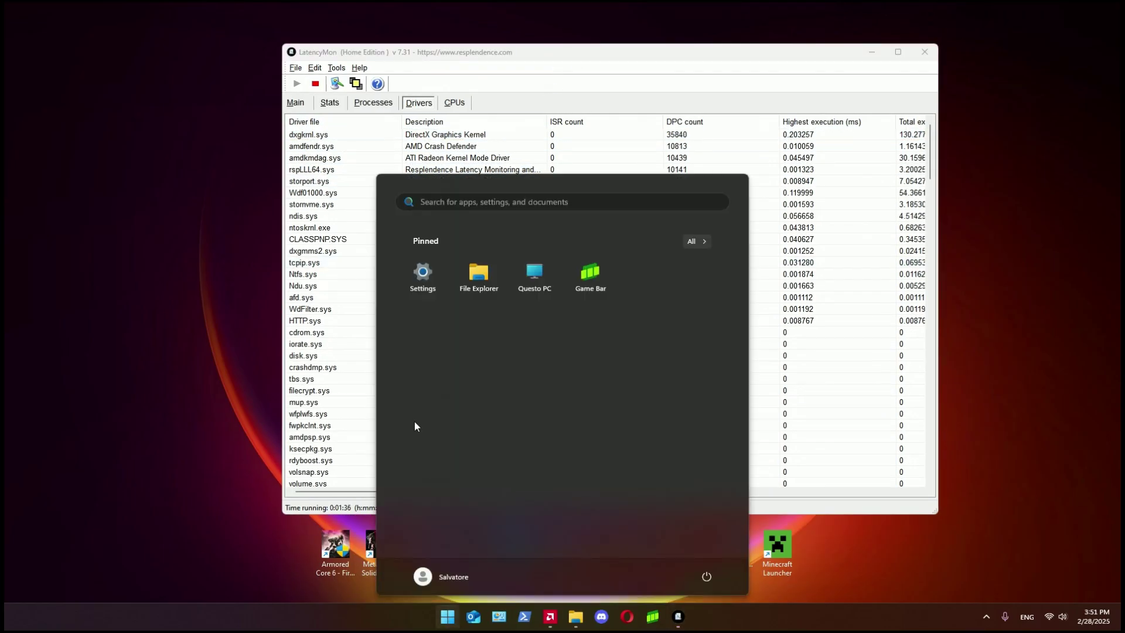
pyautogui.write('device')
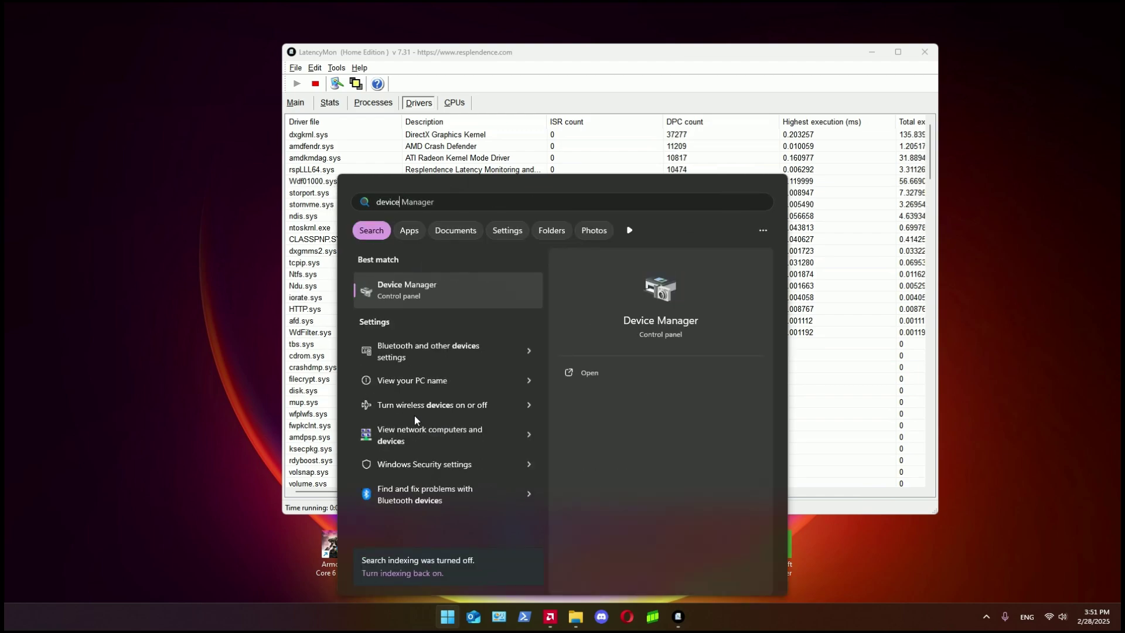
pyautogui.click(385, 291)
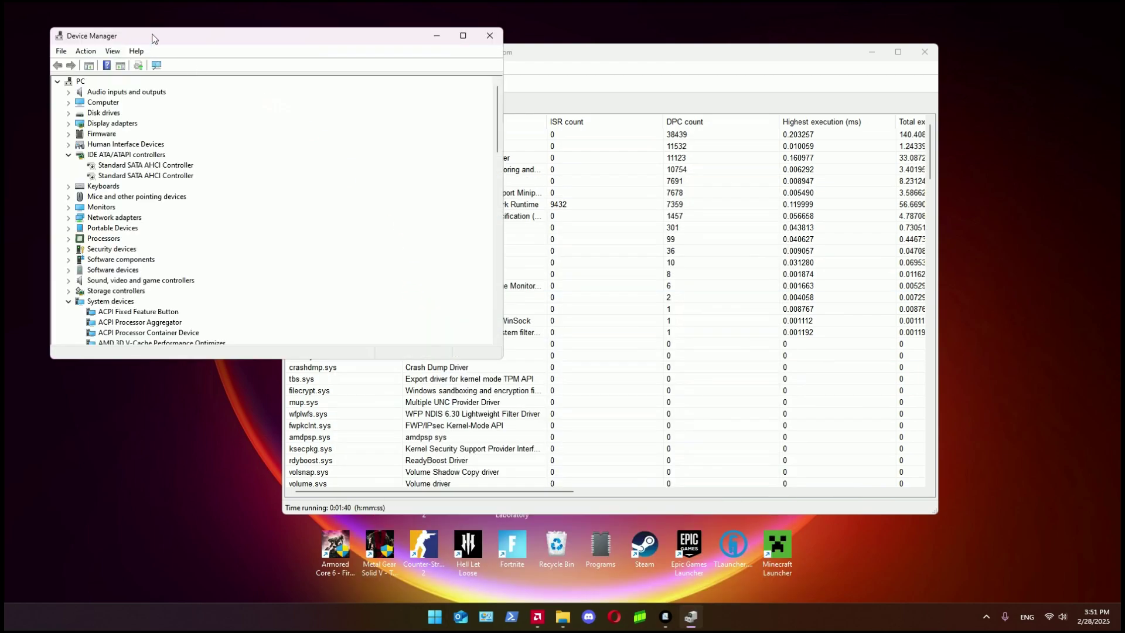
pyautogui.moveTo(126, 36); pyautogui.dragTo(161, 89)
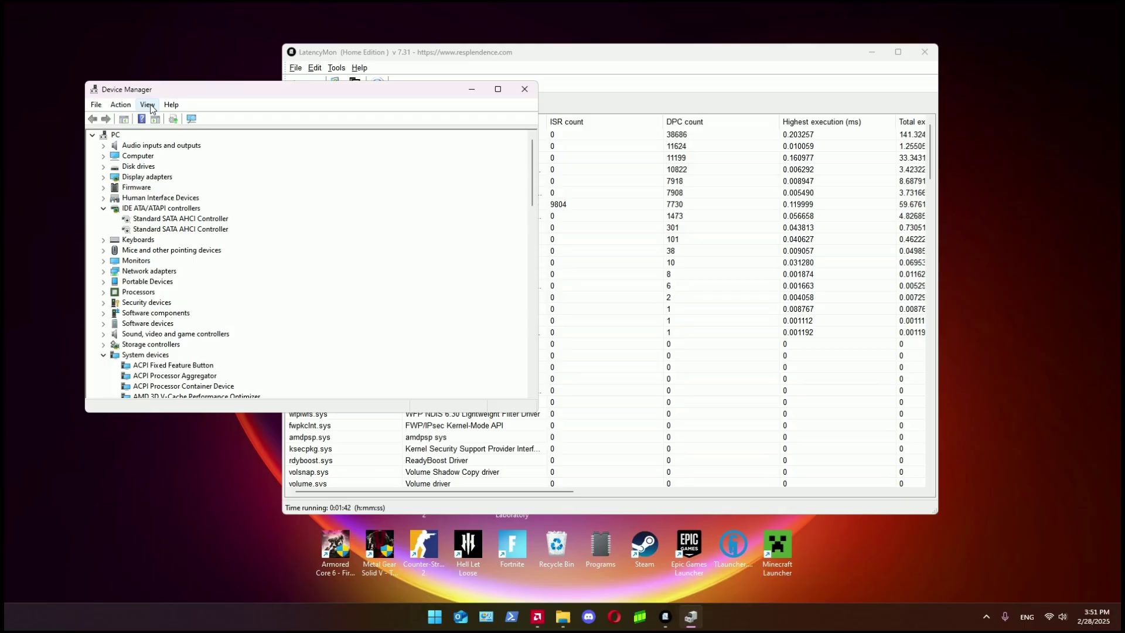
pyautogui.click(148, 107)
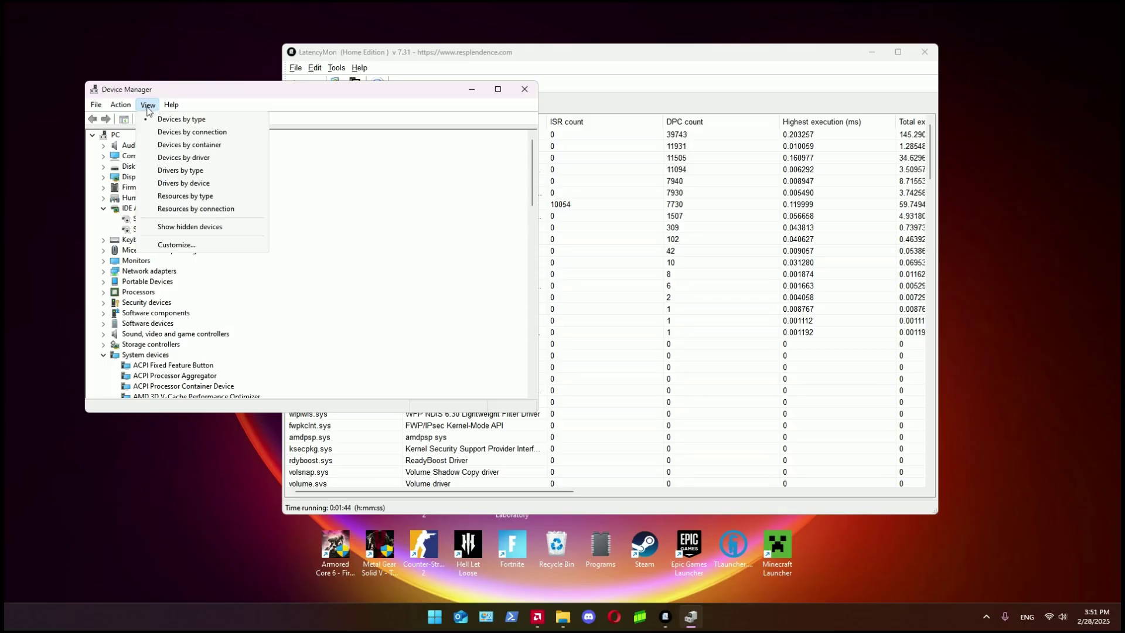
pyautogui.click(175, 158)
# - Place Device Manager beside LatencyMon and collapse the machine.inf and mshdc.inf groups
pyautogui.moveTo(194, 89); pyautogui.dragTo(606, 125)
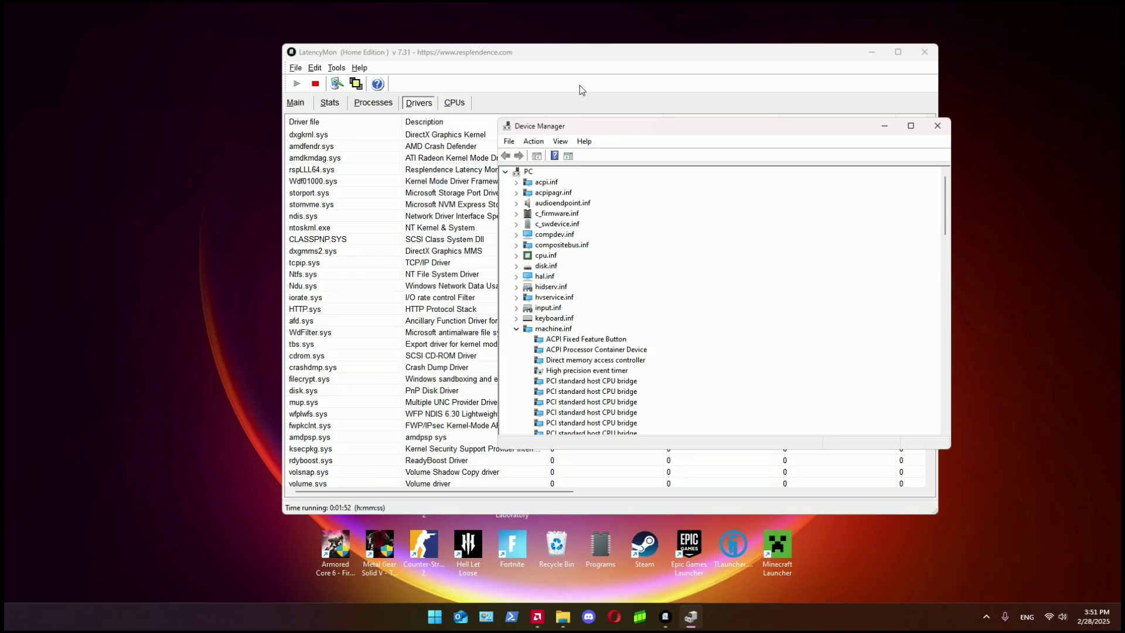
pyautogui.moveTo(607, 130); pyautogui.dragTo(779, 133)
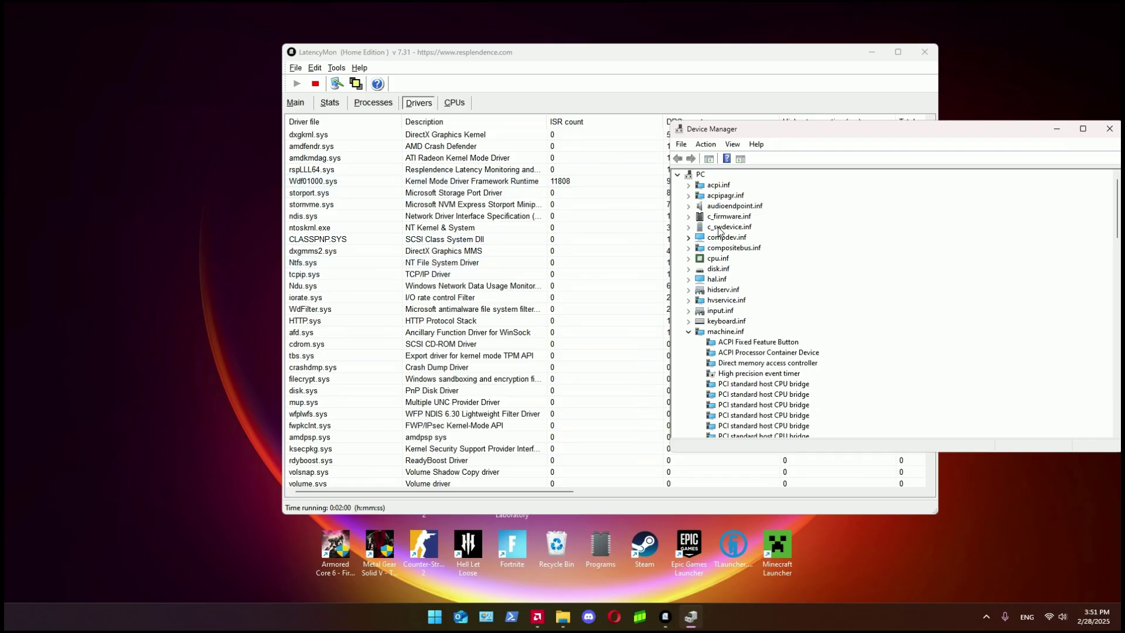
pyautogui.click(698, 230)
pyautogui.scroll(-20, 698, 234)
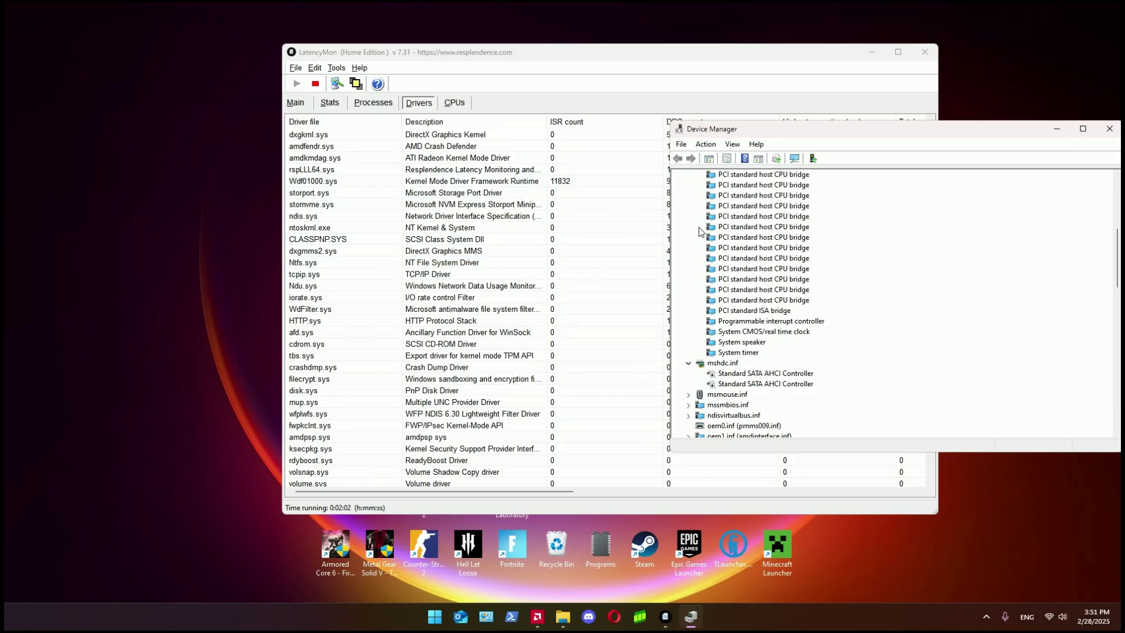
pyautogui.scroll(15, 699, 235)
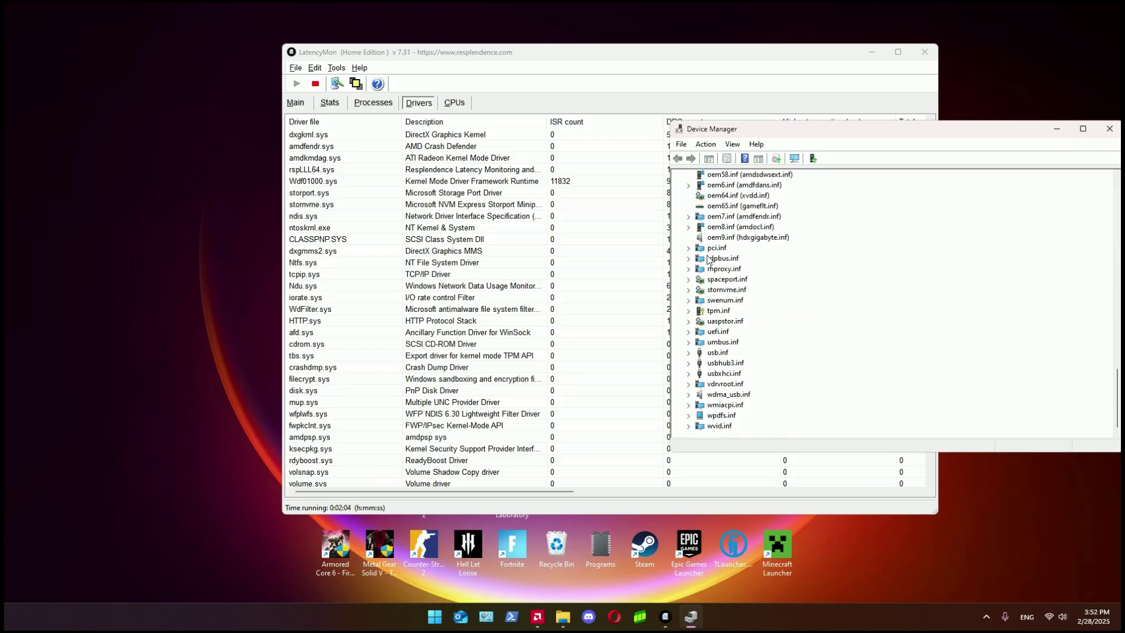
pyautogui.scroll(5, 736, 335)
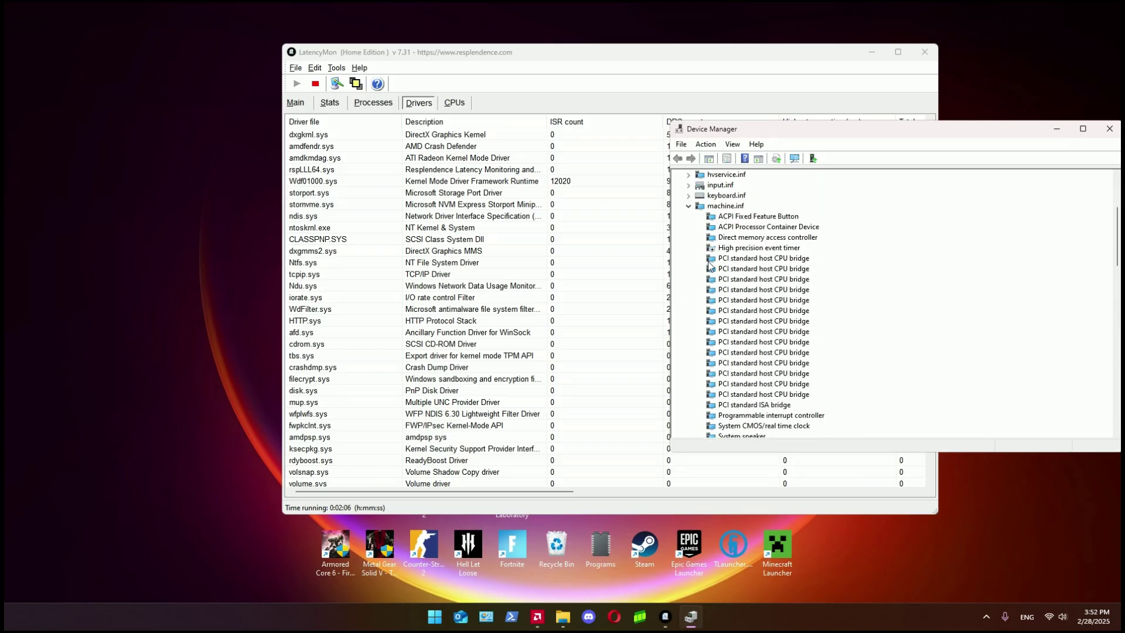
pyautogui.click(689, 207)
pyautogui.click(689, 217)
# - Expand oem13.inf and oem14.inf and select the AMD High Definition Audio Device
pyautogui.scroll(4, 691, 223)
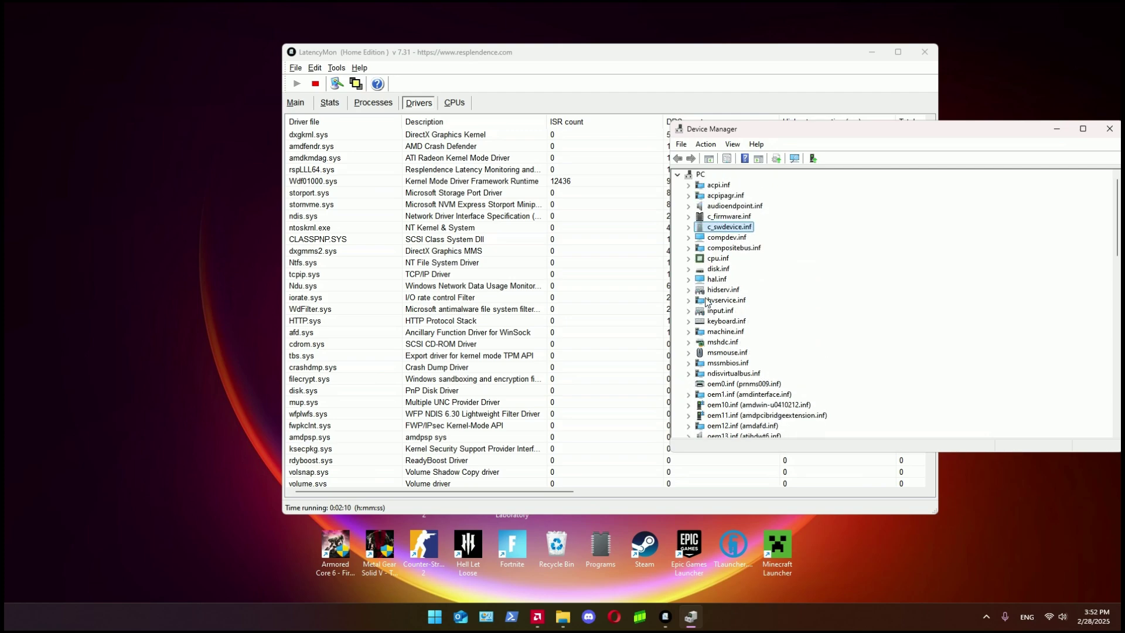
pyautogui.scroll(-1, 697, 300)
pyautogui.scroll(-3, 698, 301)
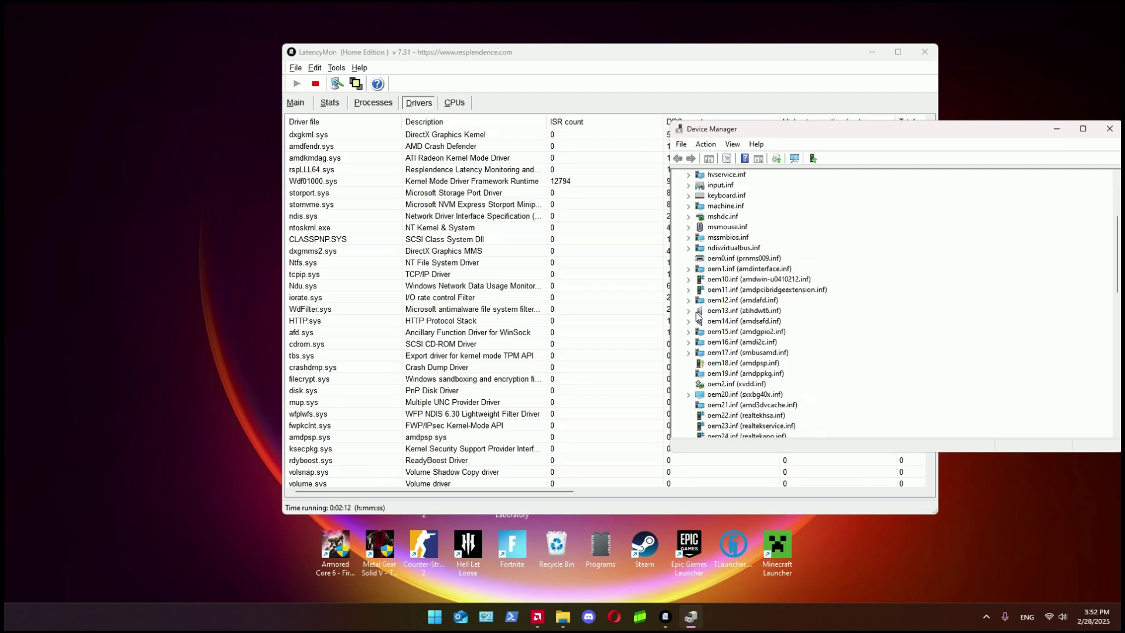
pyautogui.click(688, 311)
pyautogui.click(688, 332)
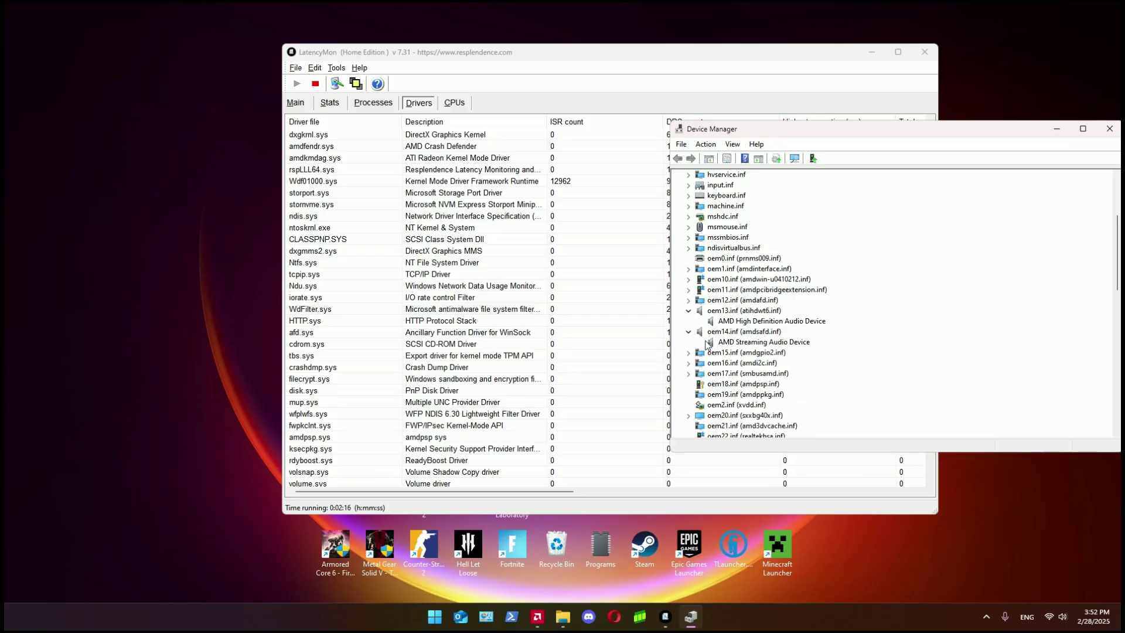
pyautogui.click(715, 320)
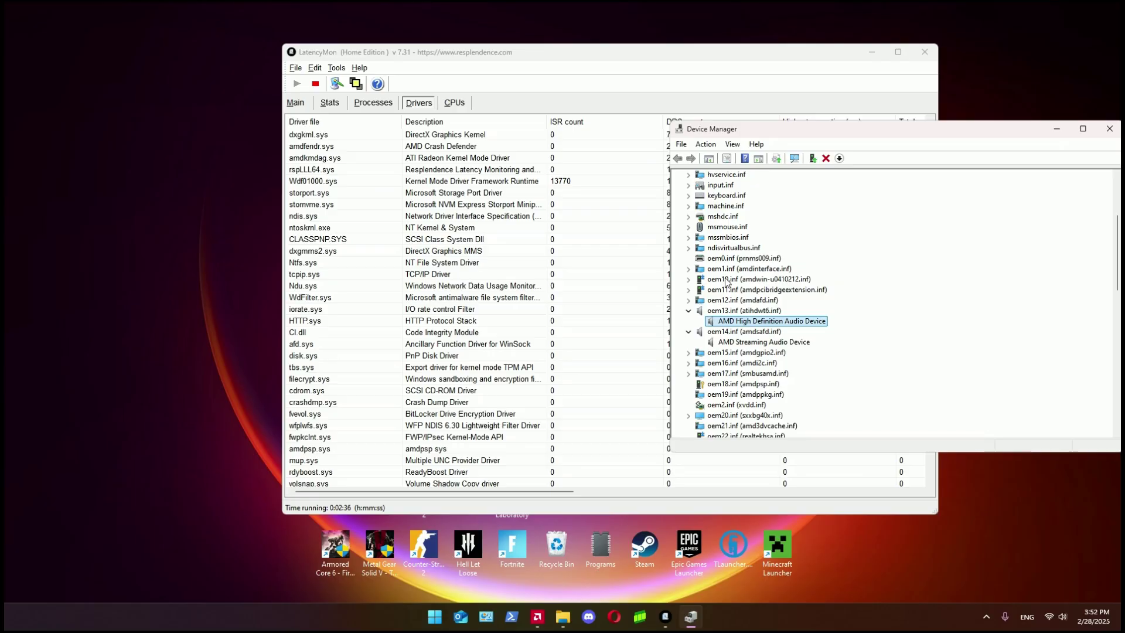
# - Switch Device Manager back to listing devices by type, keeping IDE ATA/ATAPI controllers expanded
pyautogui.click(734, 144)
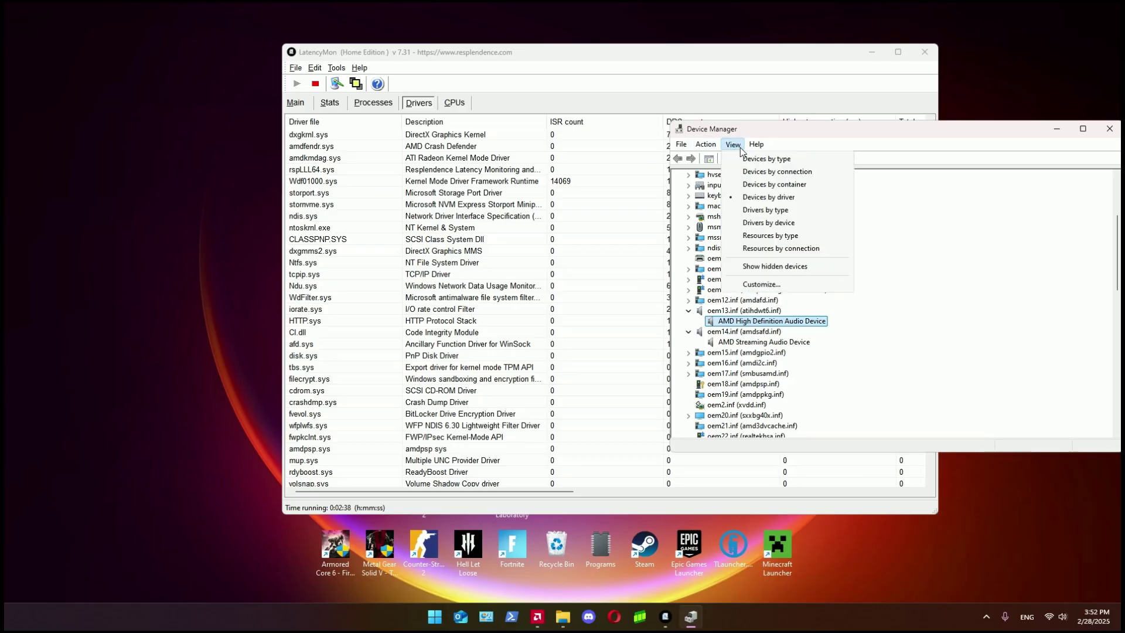
pyautogui.click(751, 160)
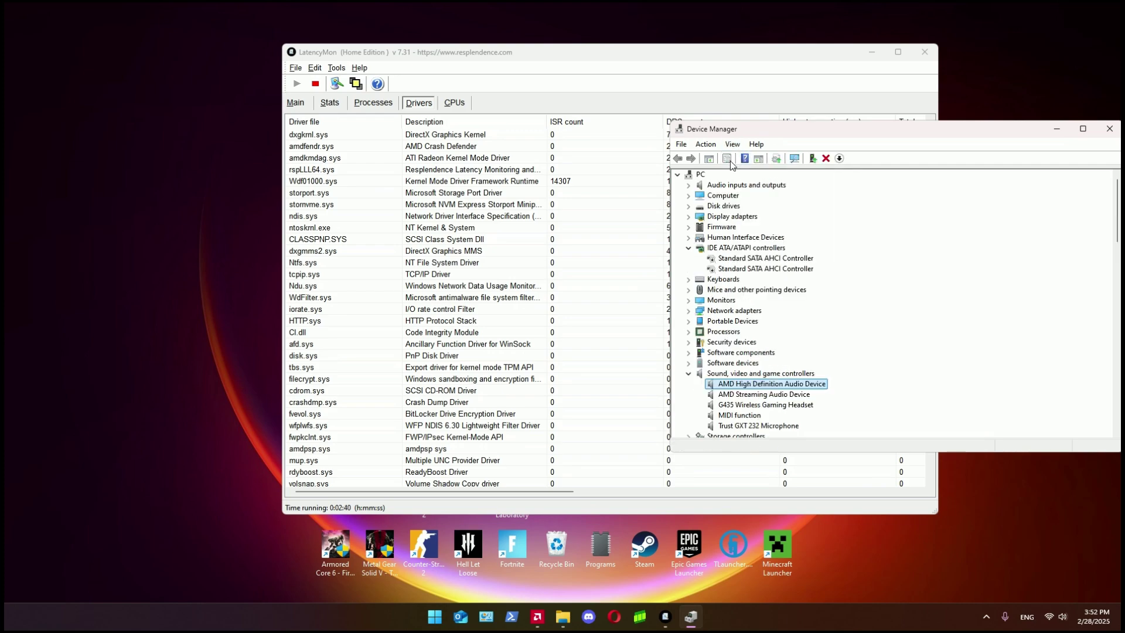
pyautogui.click(689, 248)
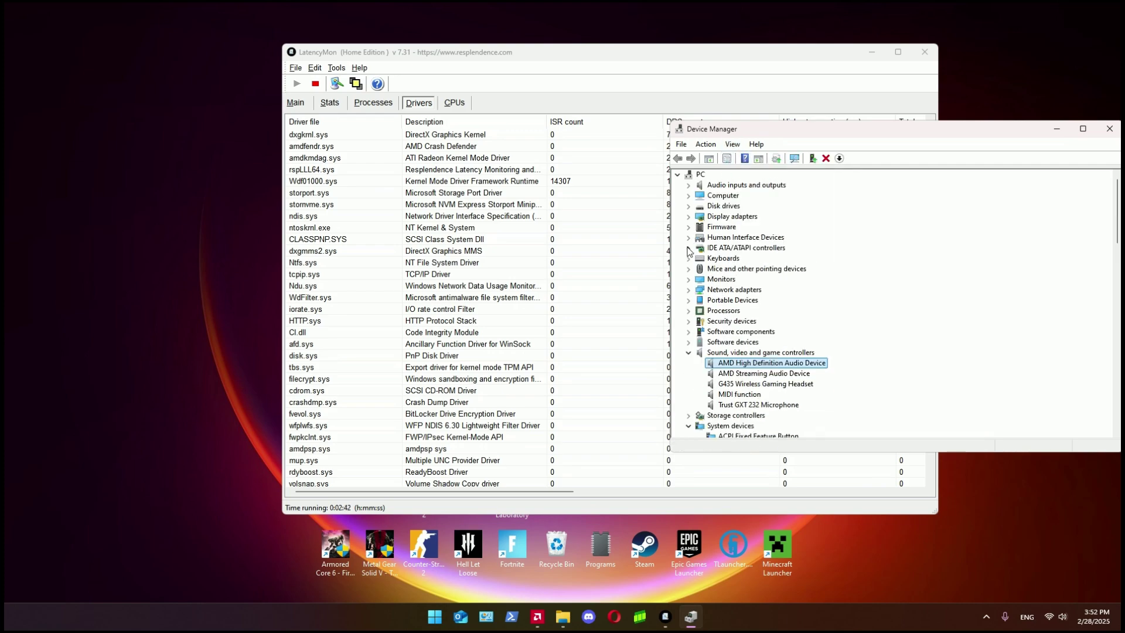
pyautogui.click(689, 248)
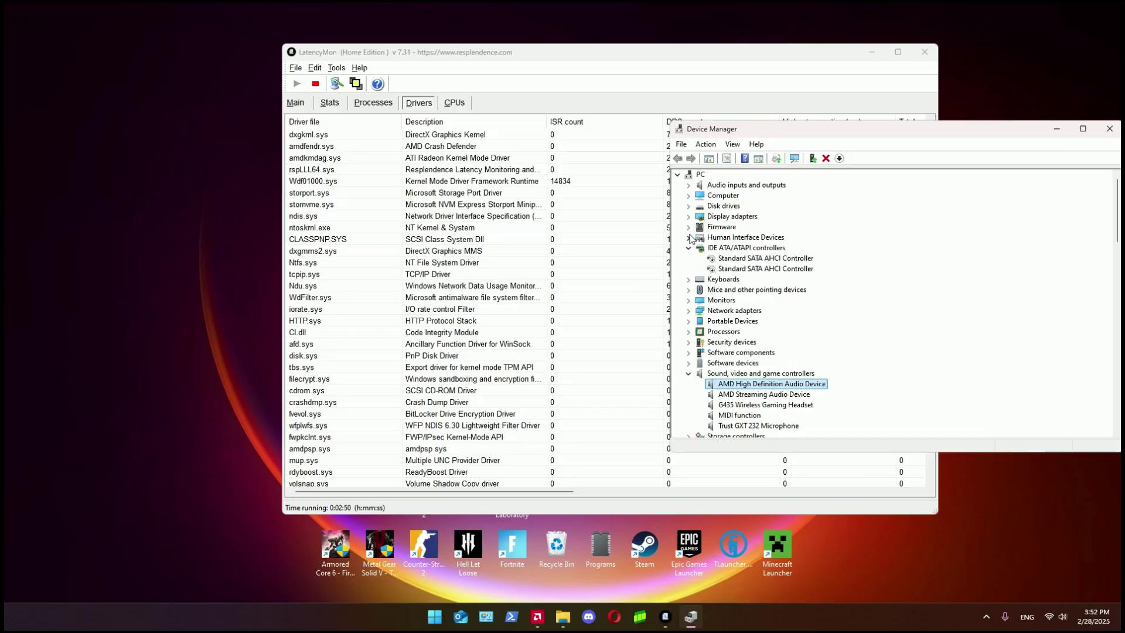
# - Collapse the Sound, video and game controllers category
pyautogui.scroll(-15, 728, 287)
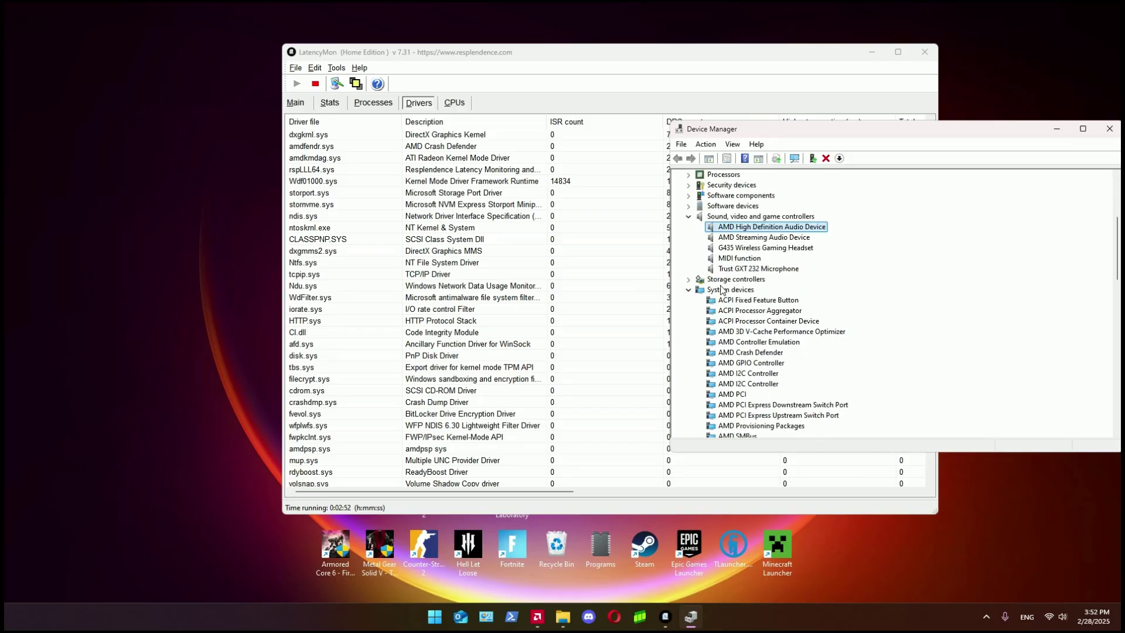
pyautogui.scroll(-2, 718, 290)
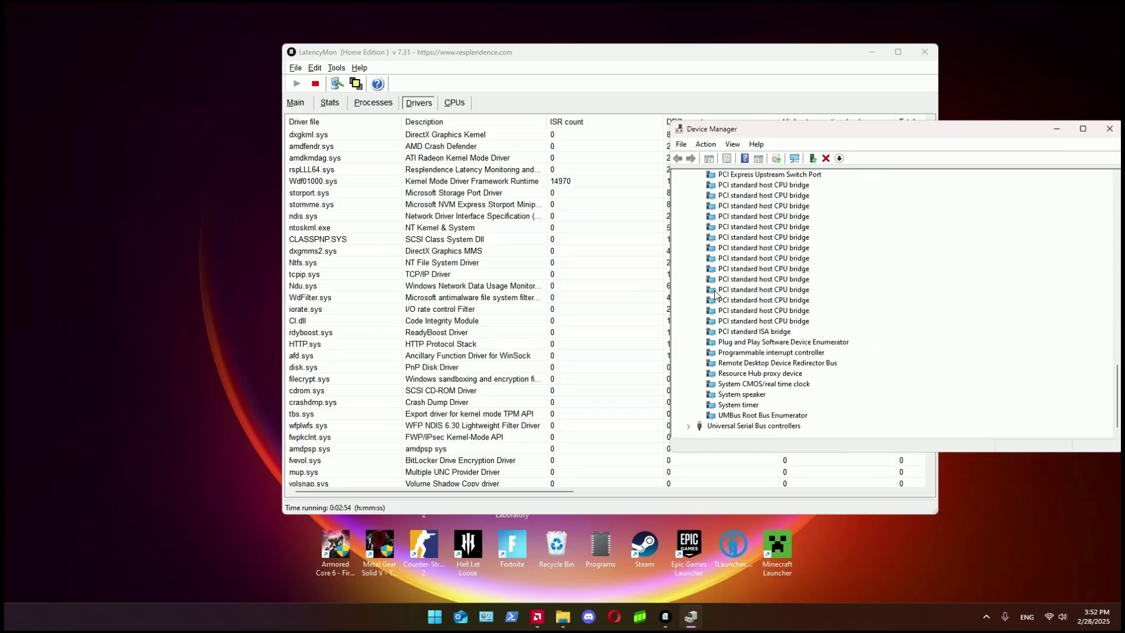
pyautogui.scroll(18, 698, 363)
pyautogui.scroll(2, 699, 364)
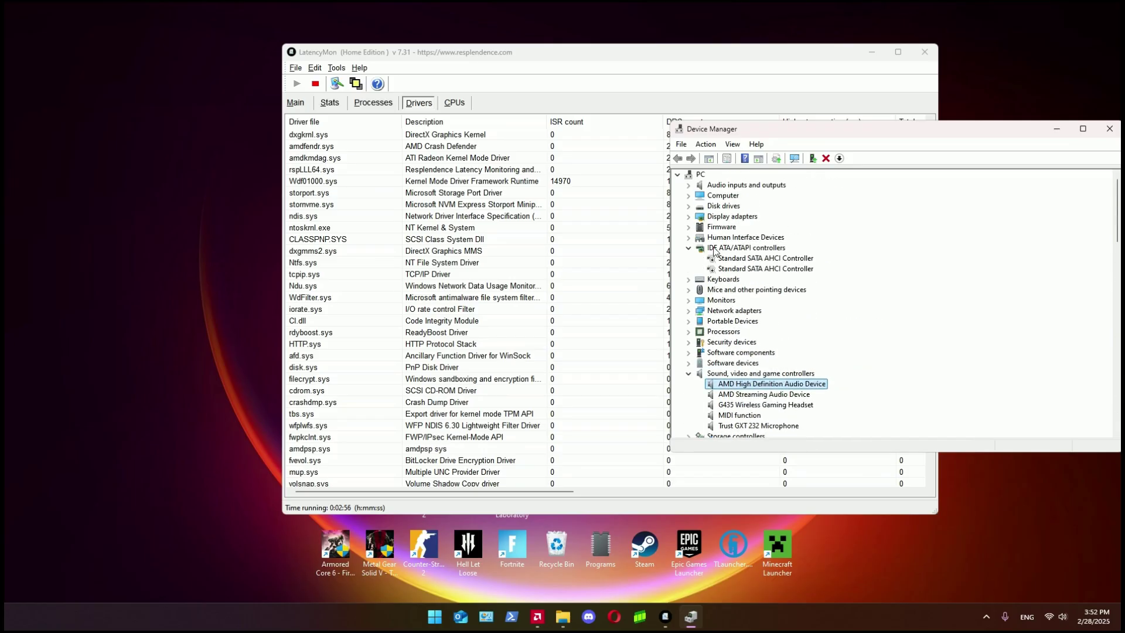
pyautogui.click(688, 374)
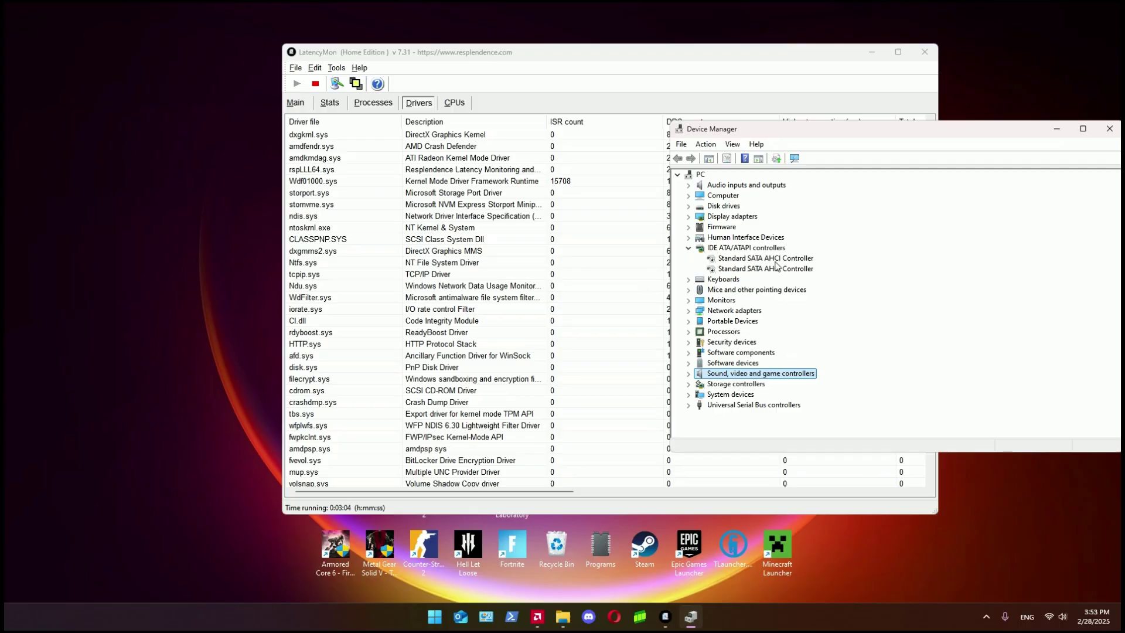
# - Select the first Standard SATA AHCI Controller and briefly check Mice and other pointing devices
pyautogui.click(732, 259)
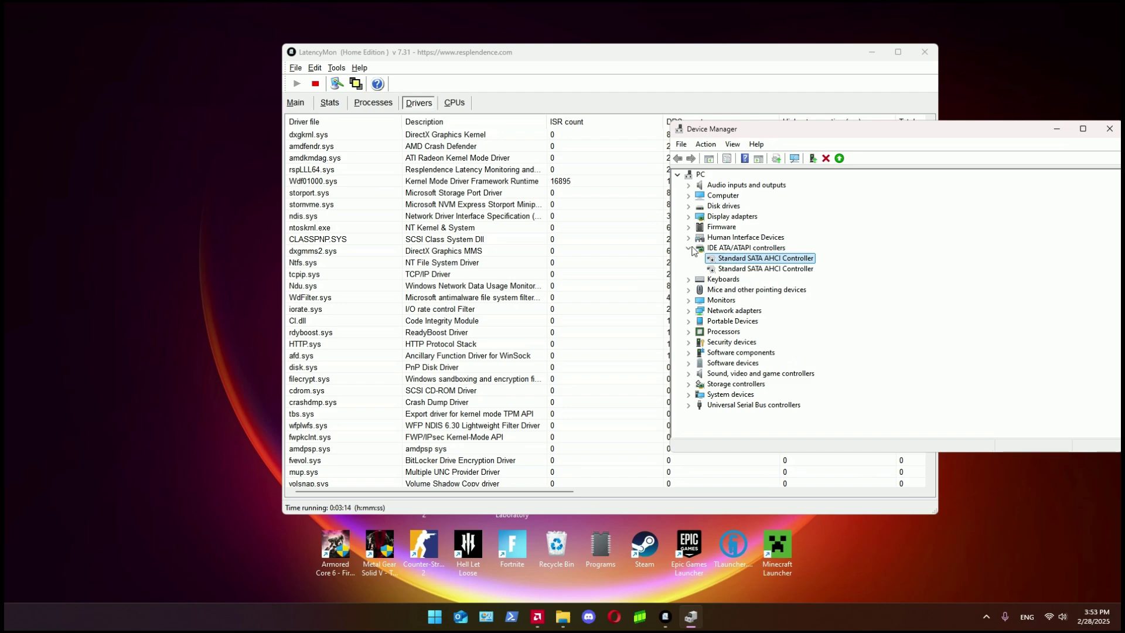
pyautogui.click(690, 290)
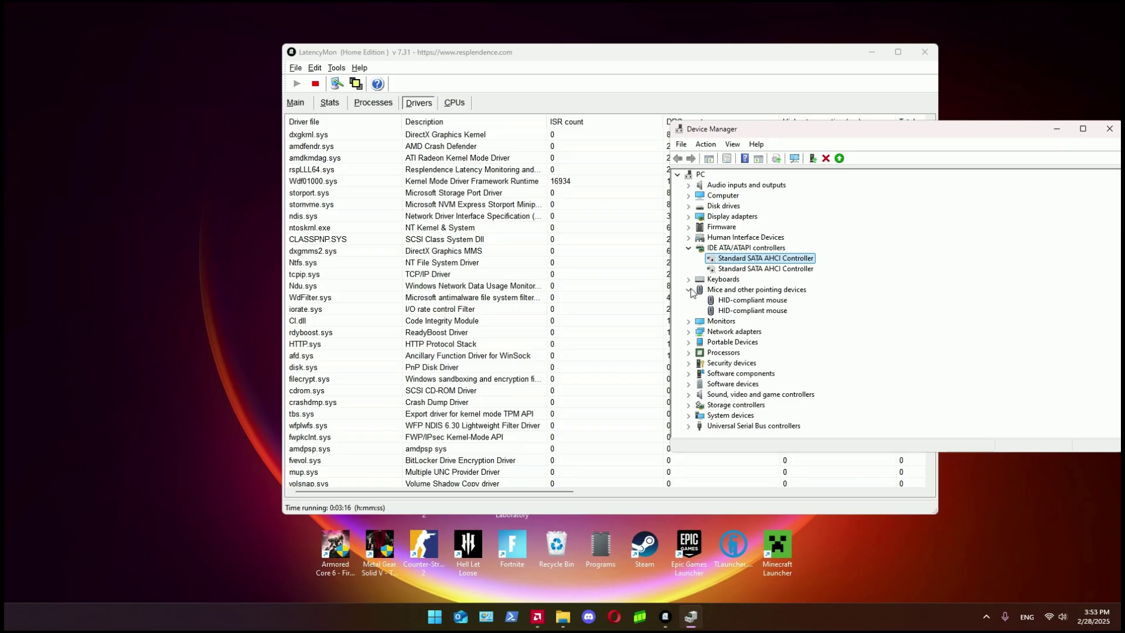
pyautogui.click(690, 290)
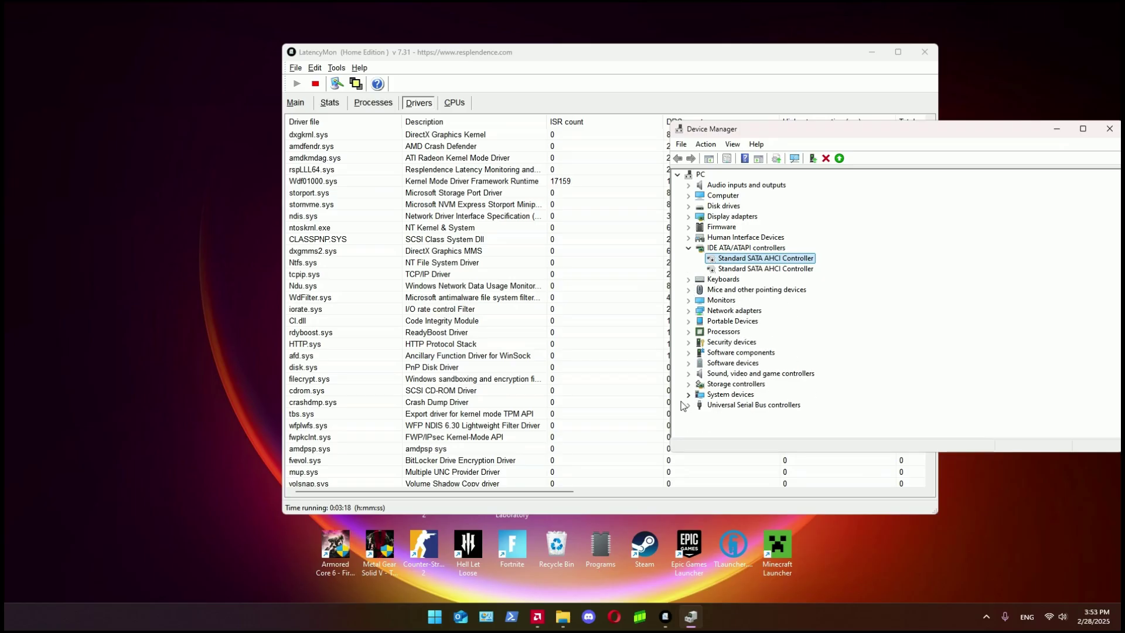
# - Expand Storage controllers, and review then collapse System devices
pyautogui.click(689, 384)
pyautogui.scroll(-1, 693, 390)
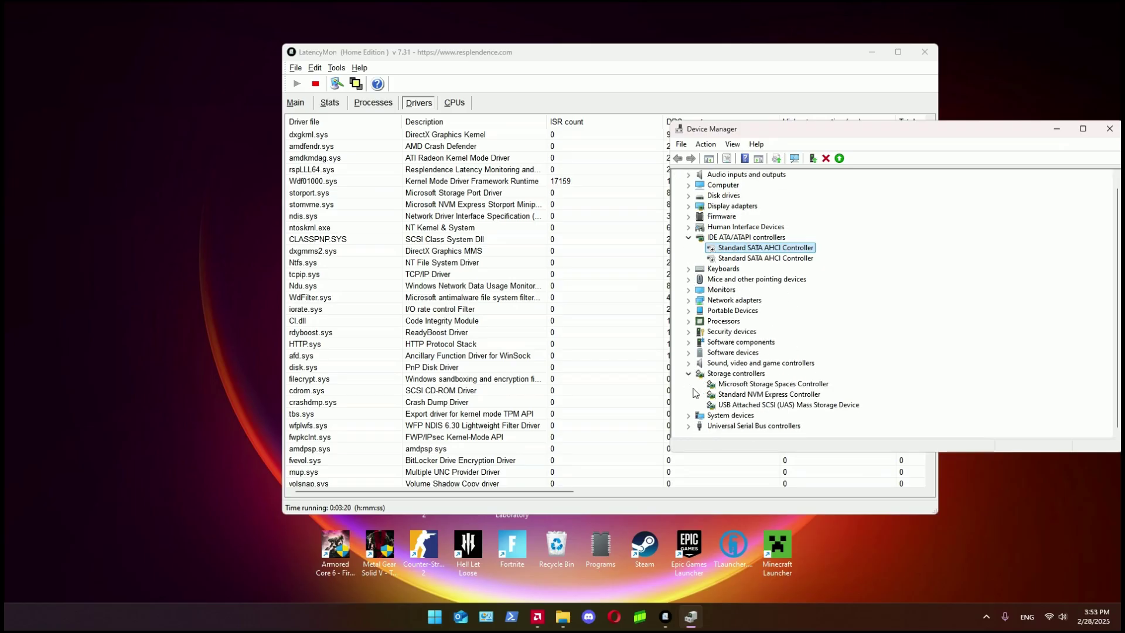
pyautogui.click(689, 416)
pyautogui.scroll(4, 694, 314)
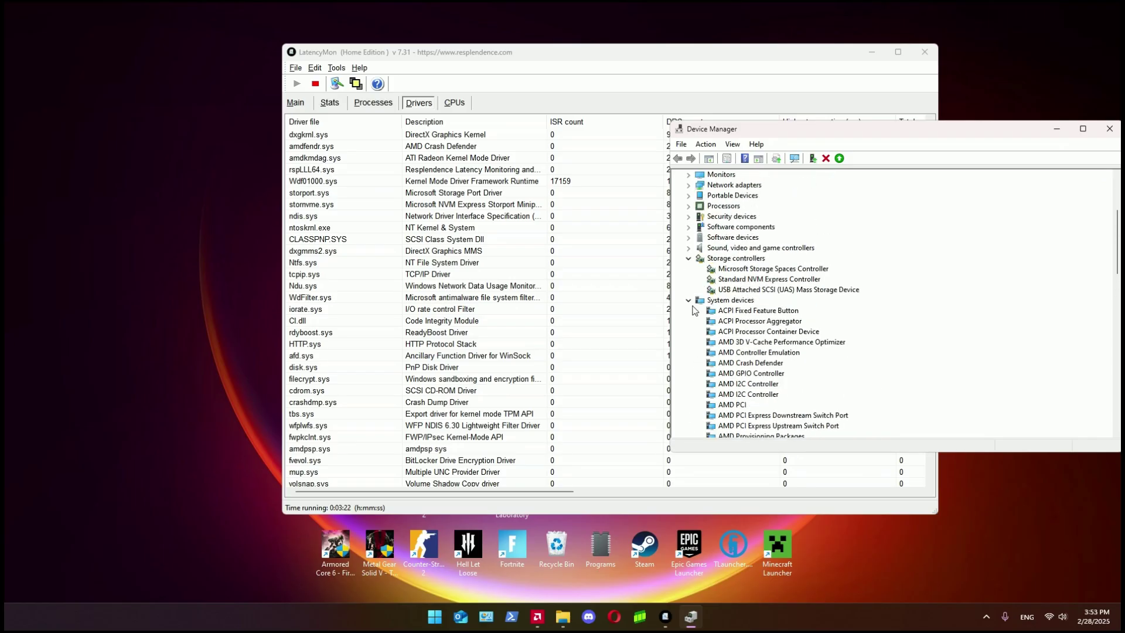
pyautogui.click(689, 300)
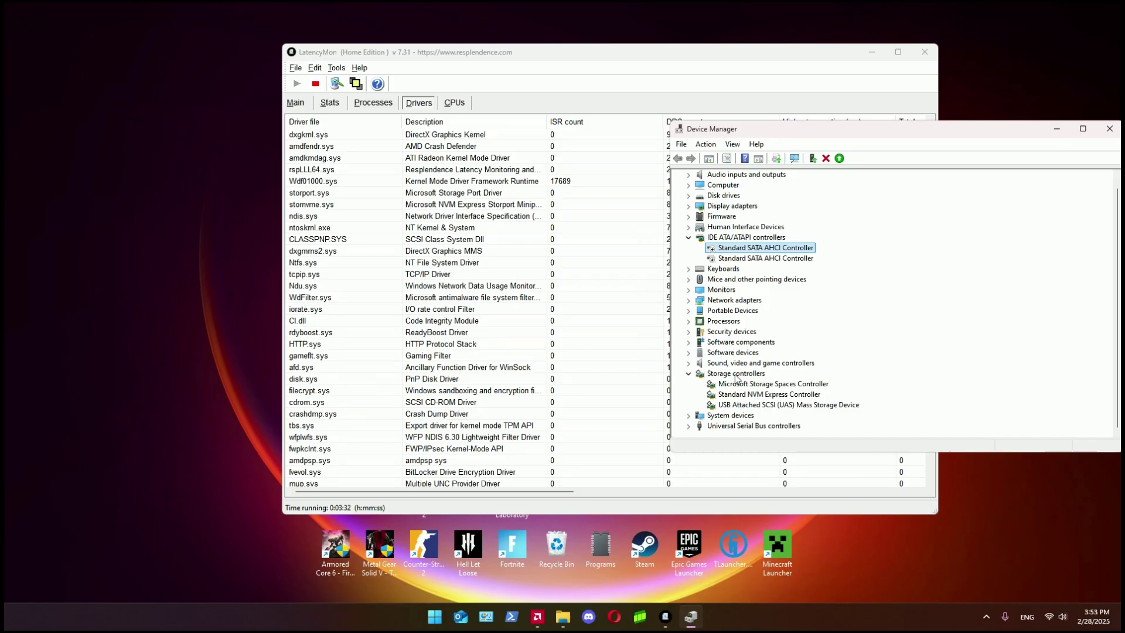
# - Expand Software devices to review its MIDI and enumerator entries, and shift Device Manager left
pyautogui.click(691, 353)
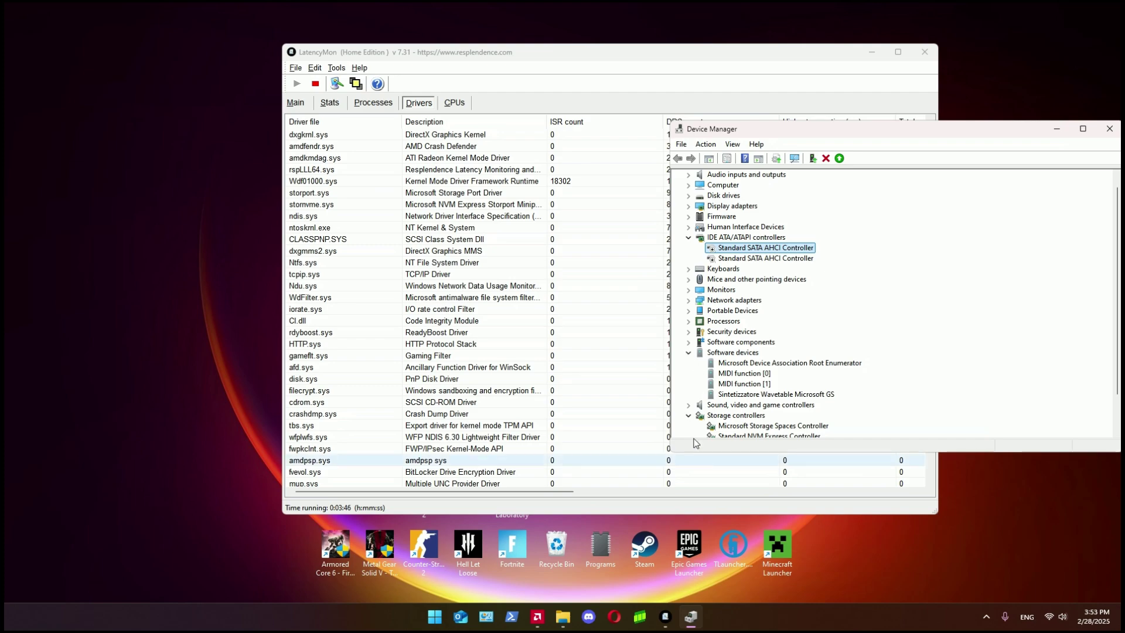
pyautogui.scroll(-2, 694, 444)
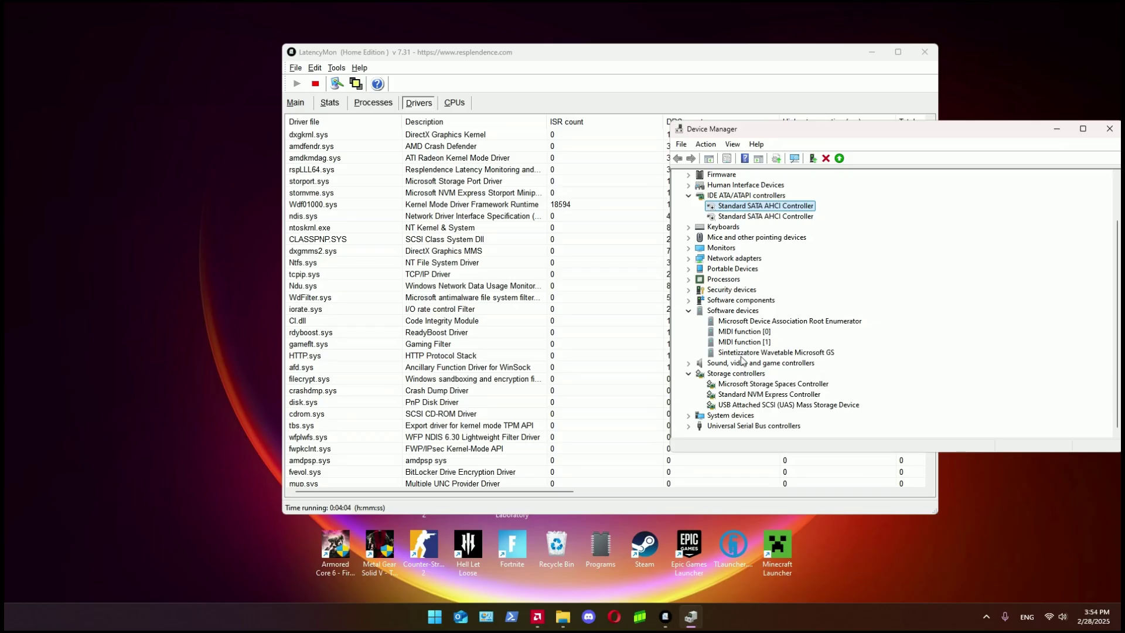
pyautogui.scroll(2, 743, 351)
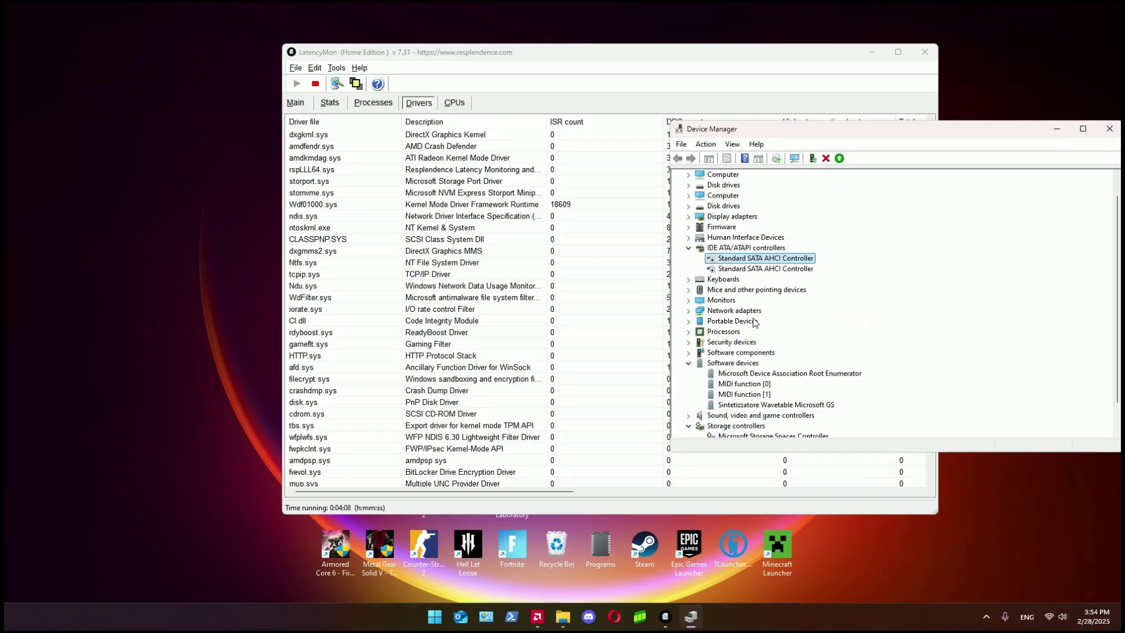
pyautogui.moveTo(900, 135); pyautogui.dragTo(801, 130)
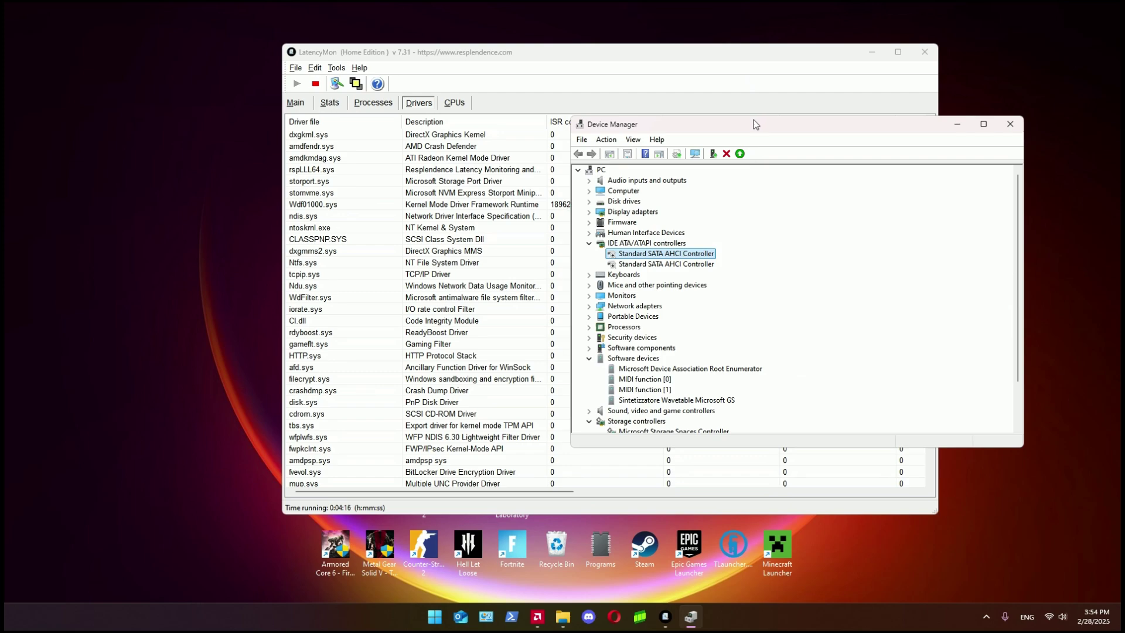
# - Expand Sound, video and game controllers and select the G435 Wireless Gaming Headset
pyautogui.moveTo(756, 123); pyautogui.dragTo(796, 124)
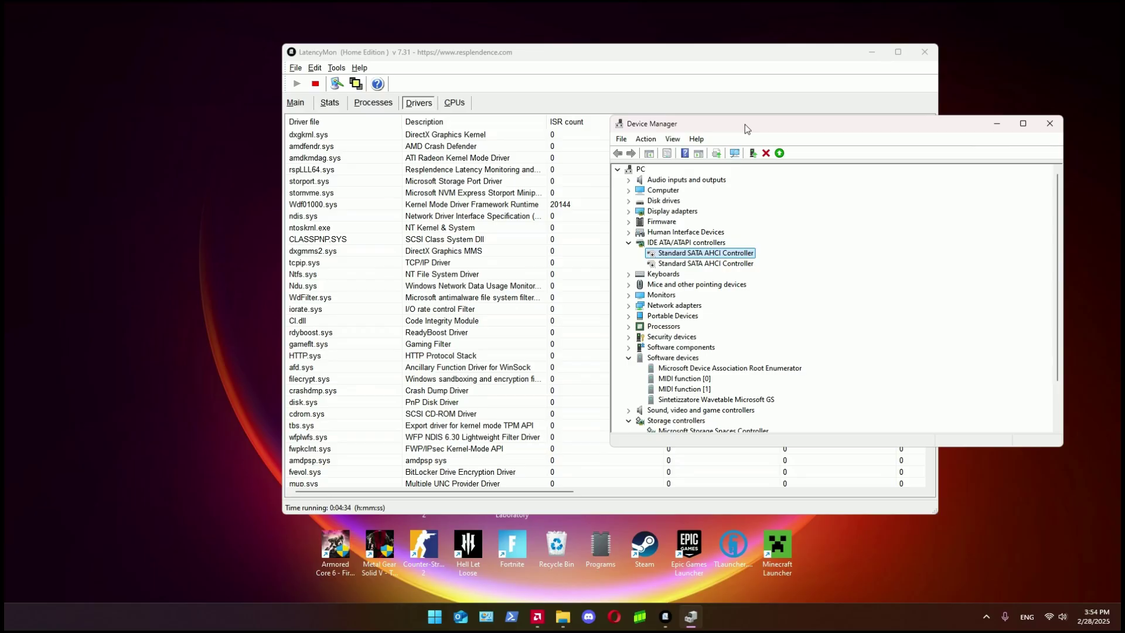
pyautogui.scroll(-2, 719, 326)
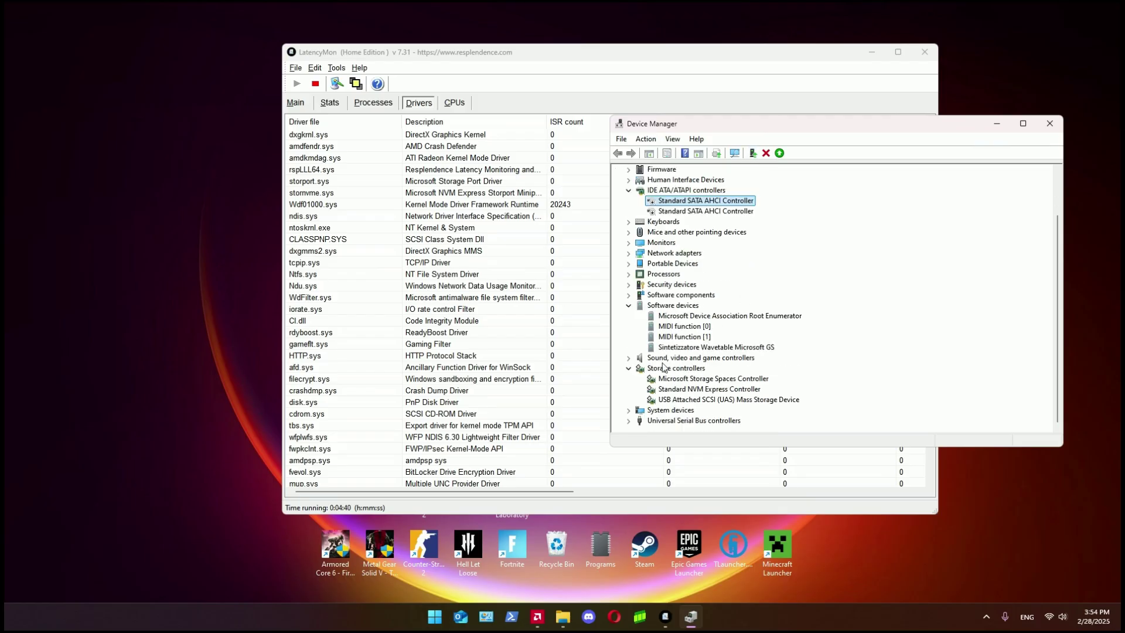
pyautogui.click(628, 359)
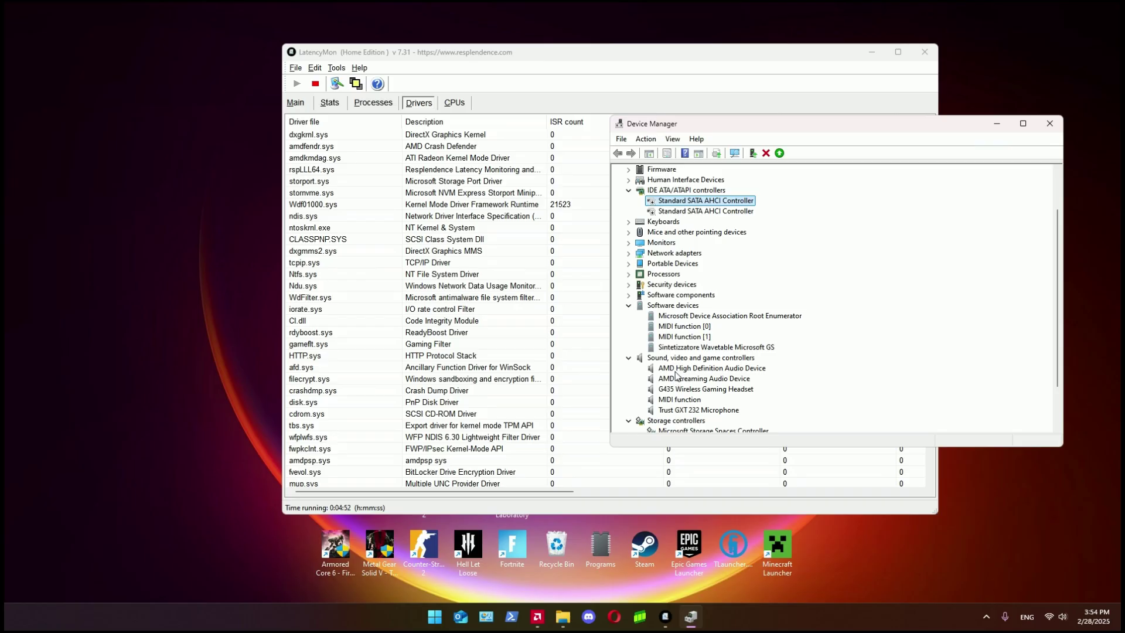
pyautogui.click(673, 391)
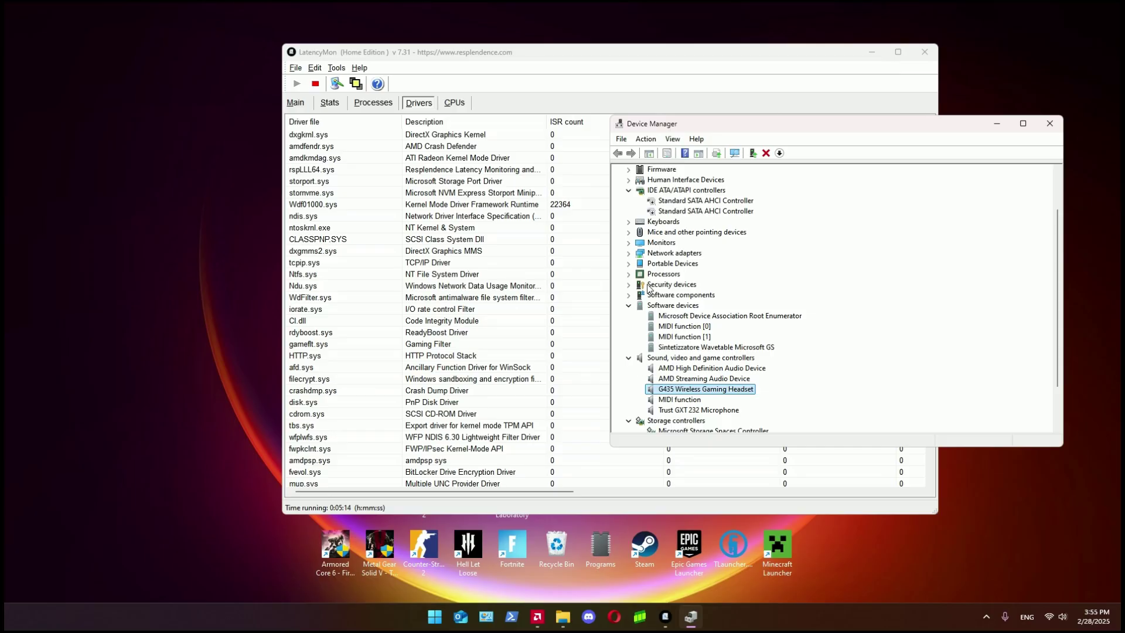
# - Collapse Software devices, Sound, Storage and IDE ATA/ATAPI controllers categories
pyautogui.scroll(2, 658, 350)
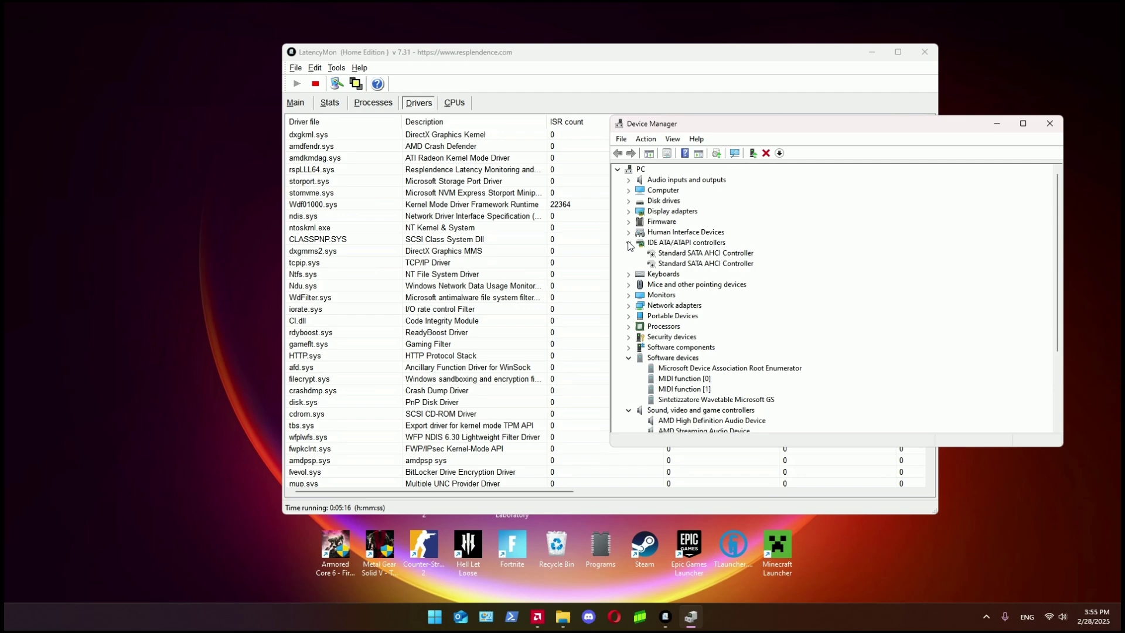
pyautogui.scroll(-4, 630, 246)
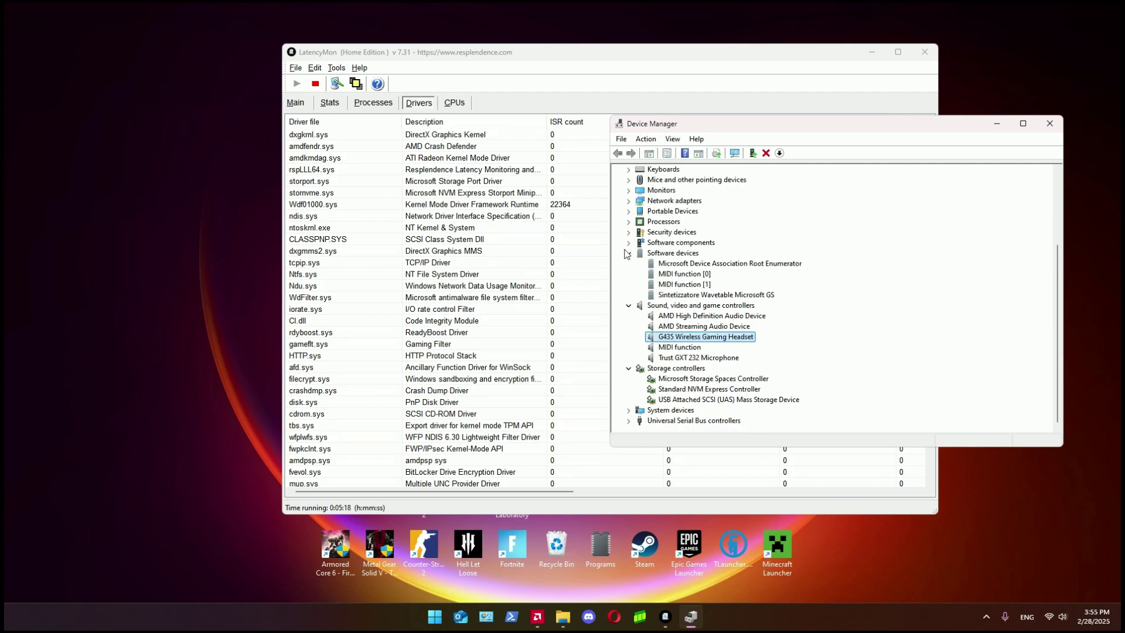
pyautogui.click(629, 252)
pyautogui.click(629, 305)
pyautogui.click(629, 369)
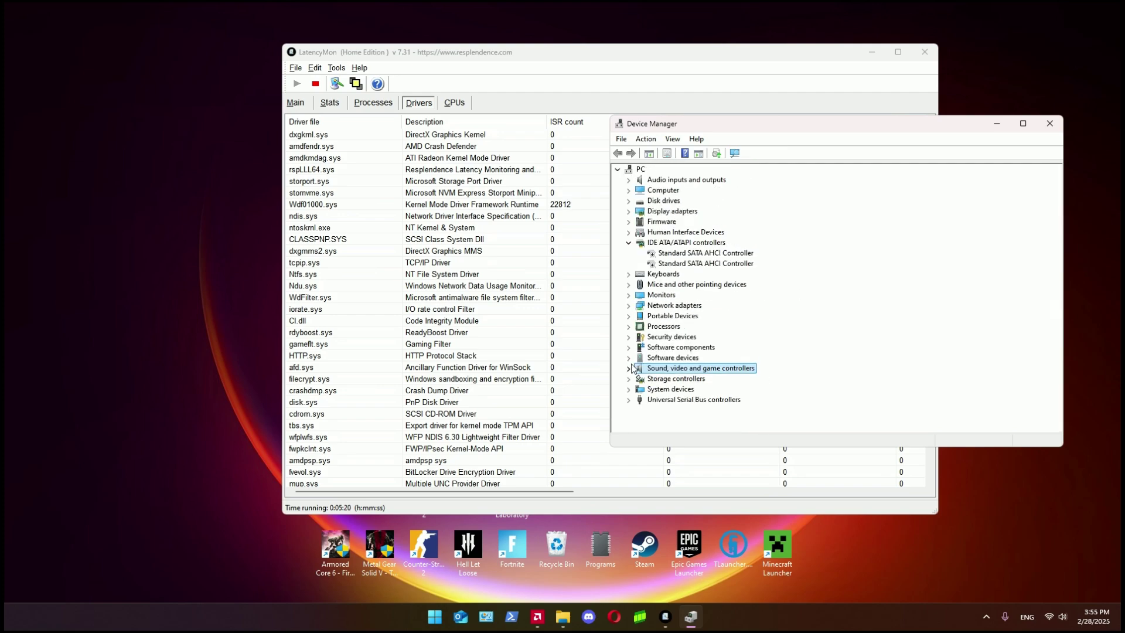
pyautogui.click(629, 242)
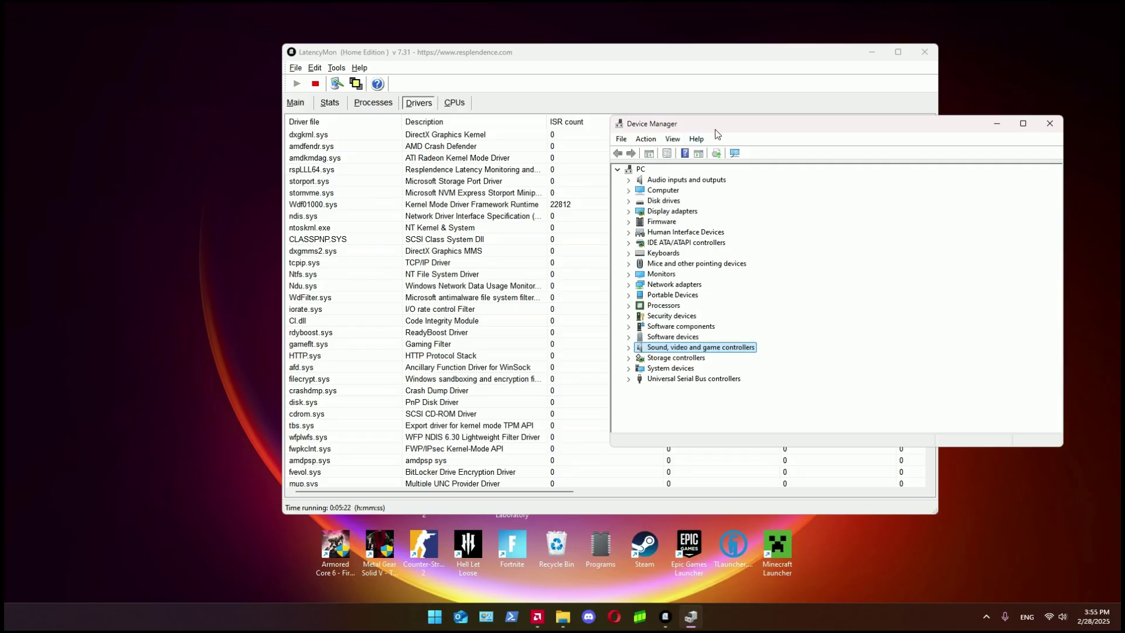
# - Show LatencyMon's Main page: 859.20 µs highest kernel timer latency, suitable for real-time audio
pyautogui.moveTo(722, 123); pyautogui.dragTo(744, 123)
pyautogui.click(673, 59)
pyautogui.moveTo(673, 59); pyautogui.dragTo(641, 61)
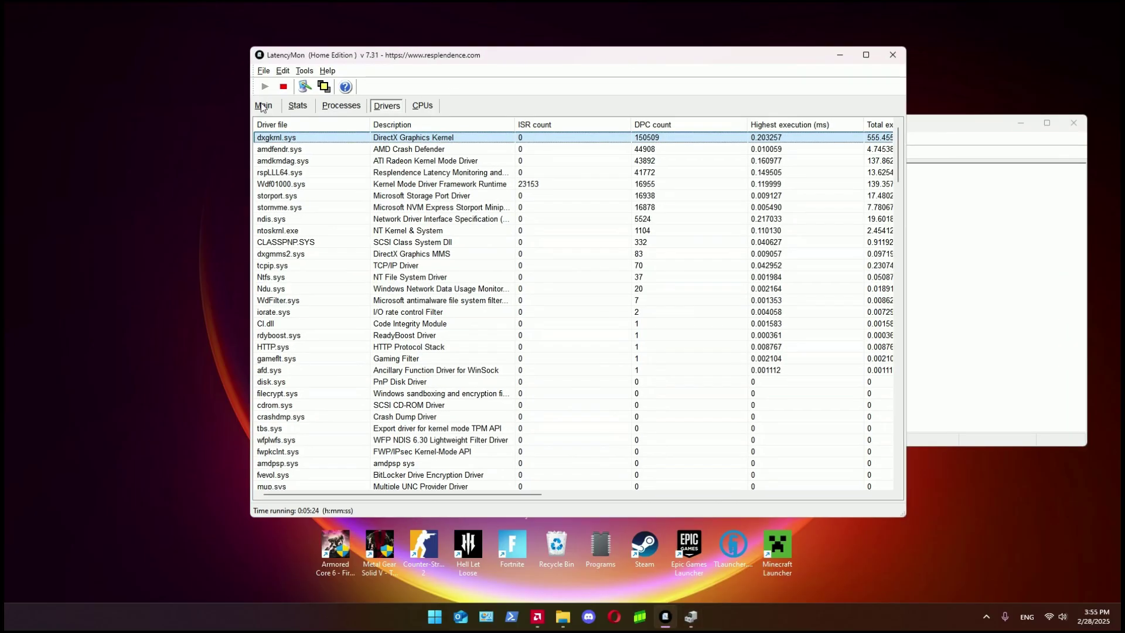
pyautogui.click(264, 106)
pyautogui.click(932, 139)
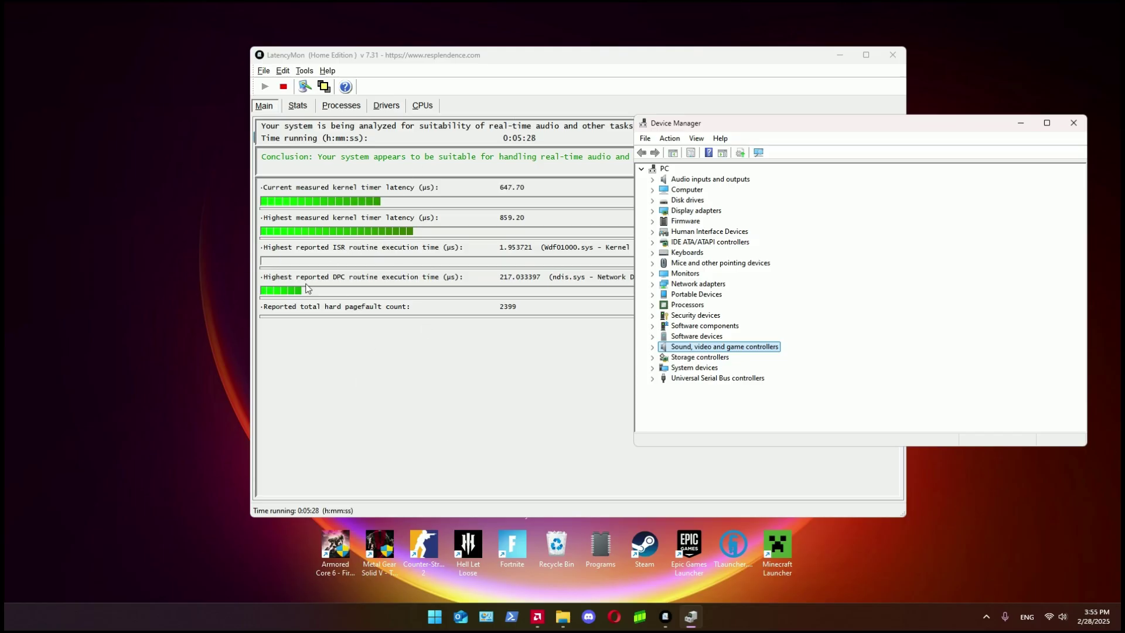
# - Minimize Device Manager and LatencyMon, then launch Fortnite from its desktop shortcut
pyautogui.click(1021, 123)
pyautogui.click(842, 55)
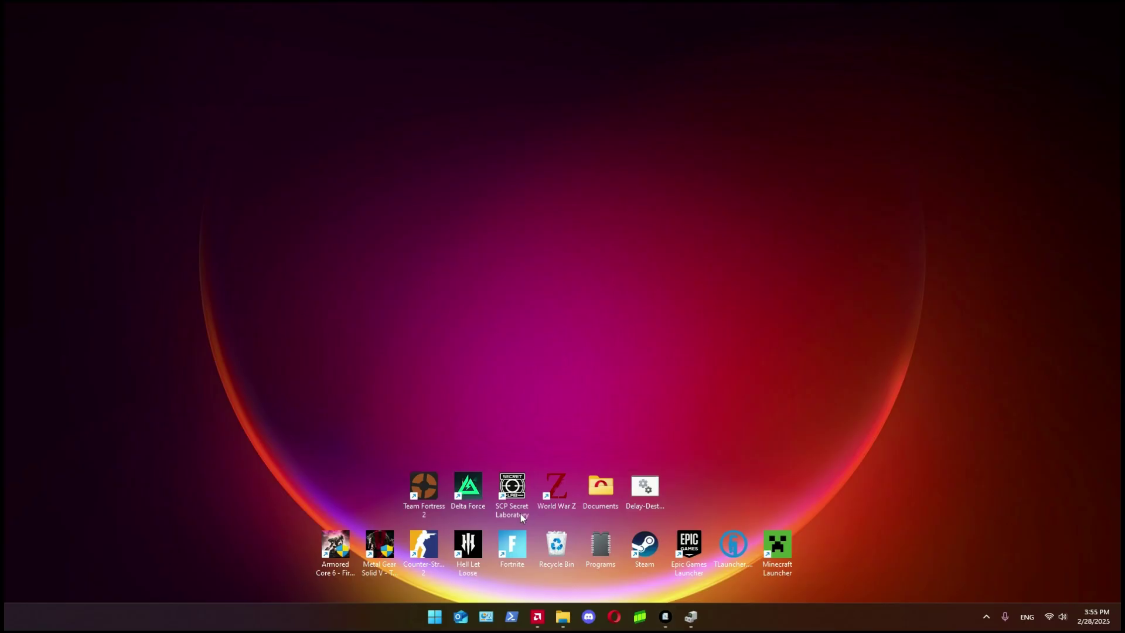
pyautogui.doubleClick(506, 549)
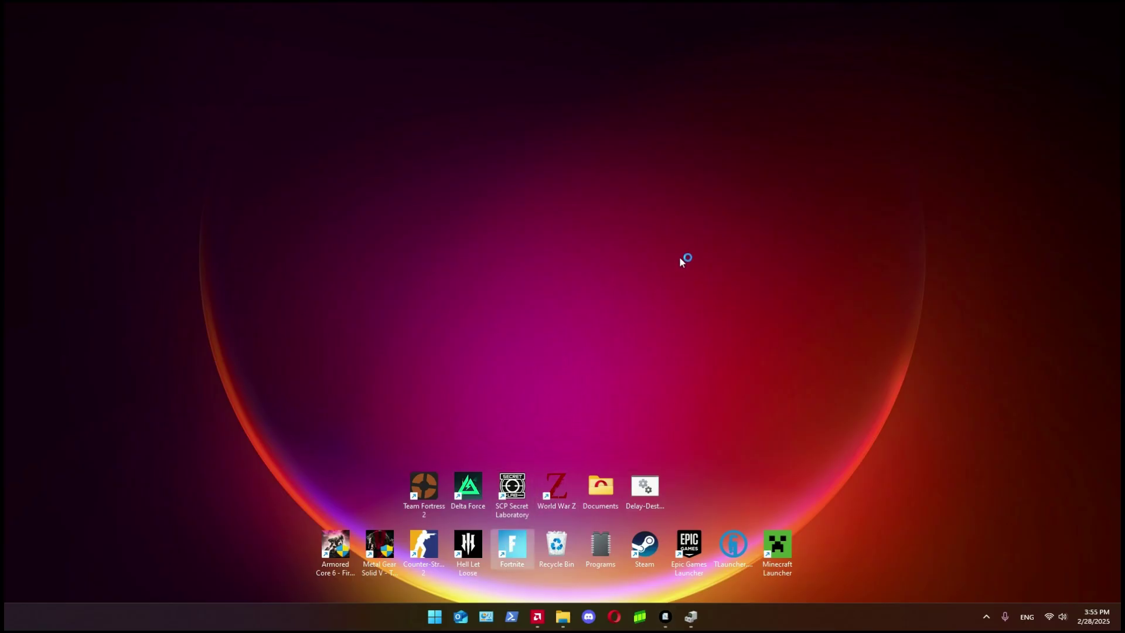